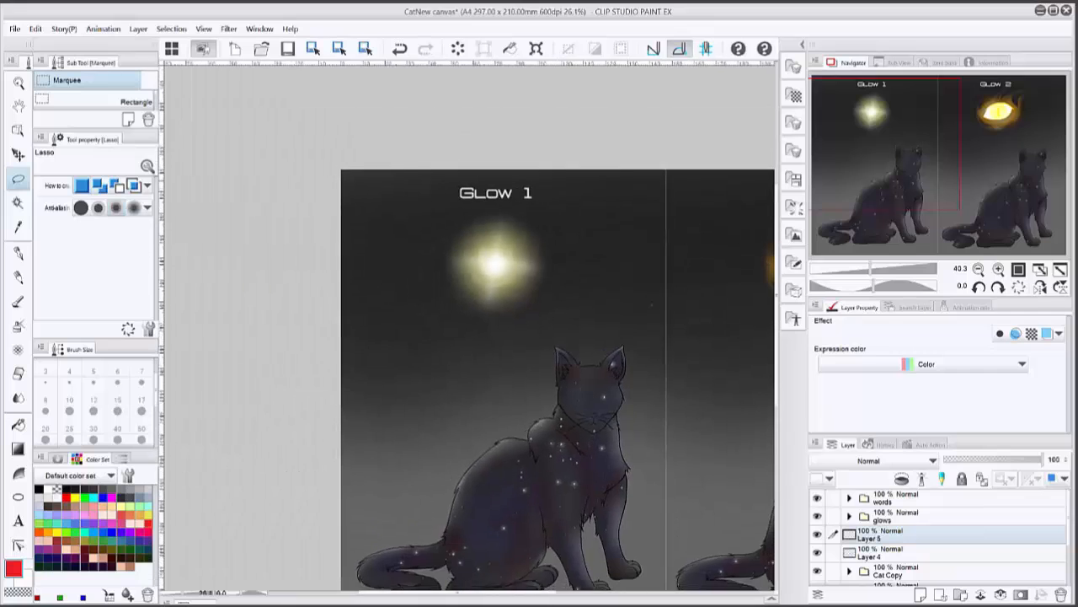
# - Examine the Glow 1 and Glow 2 samples and the eyeless head of the cat under Glow 1
pyautogui.moveTo(626, 378); pyautogui.dragTo(462, 281)
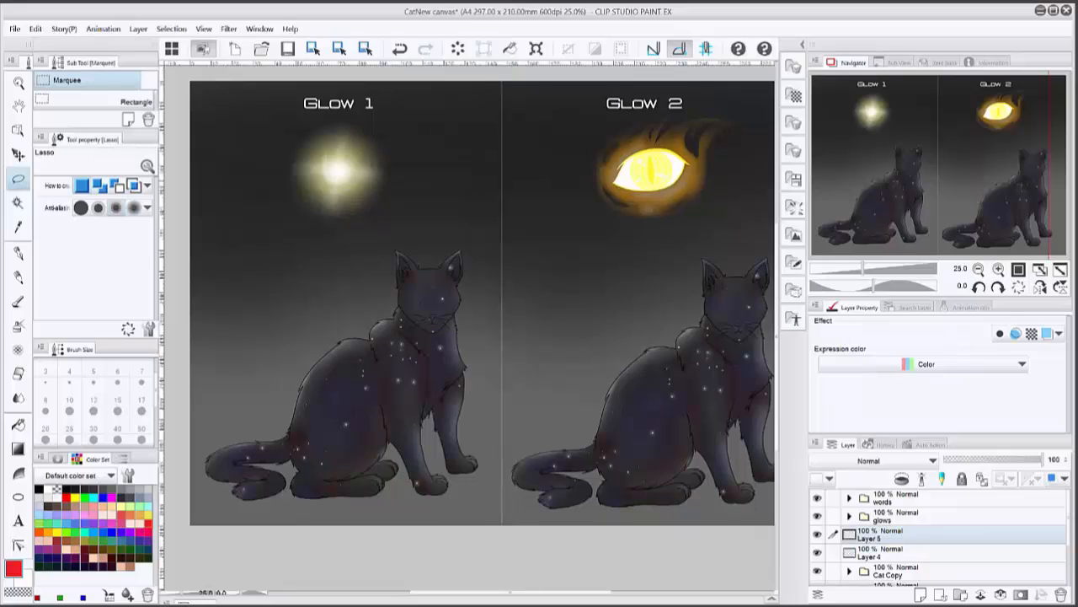
pyautogui.moveTo(468, 320); pyautogui.dragTo(433, 327)
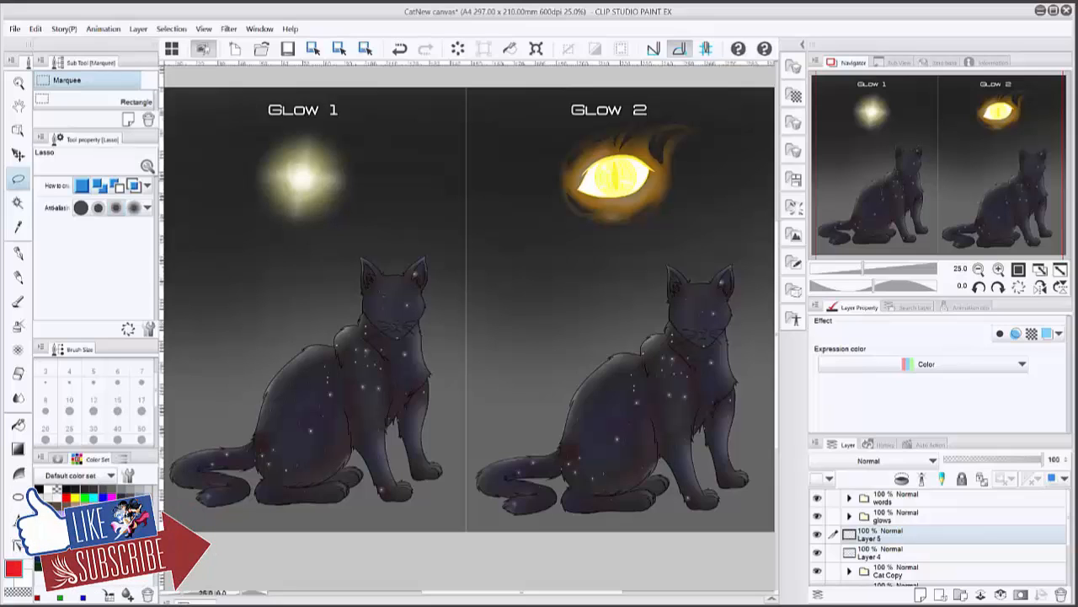
pyautogui.scroll(5, 468, 329)
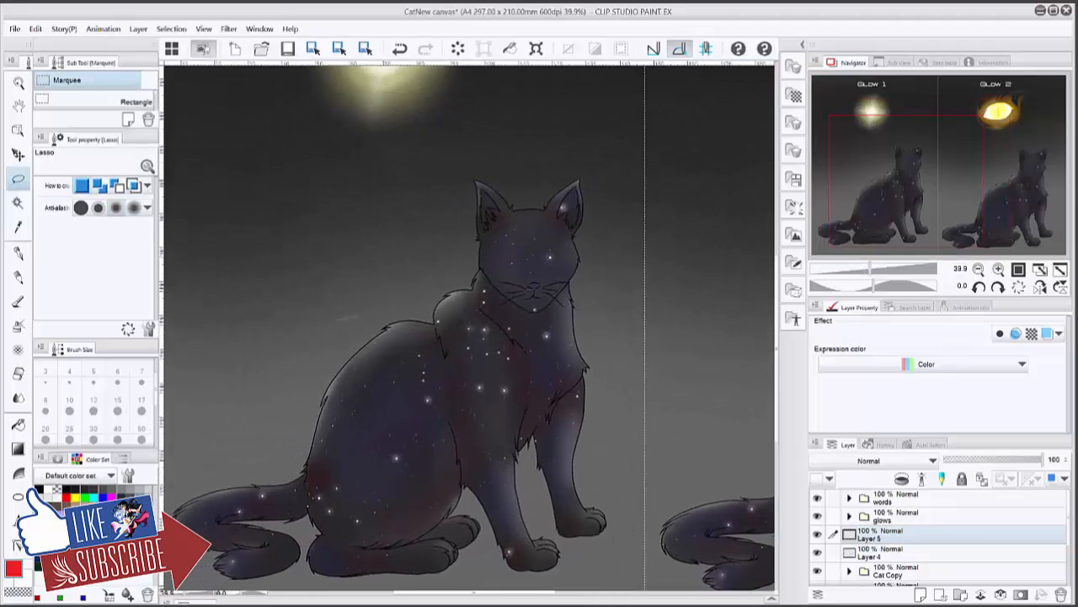
pyautogui.scroll(3, 468, 328)
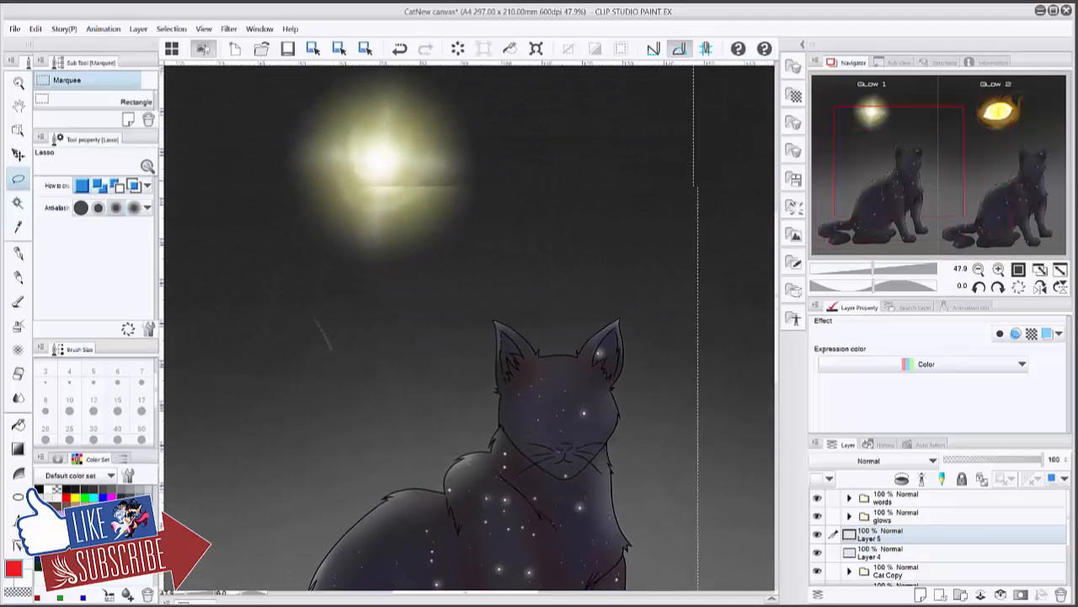
pyautogui.moveTo(535, 302); pyautogui.dragTo(566, 358)
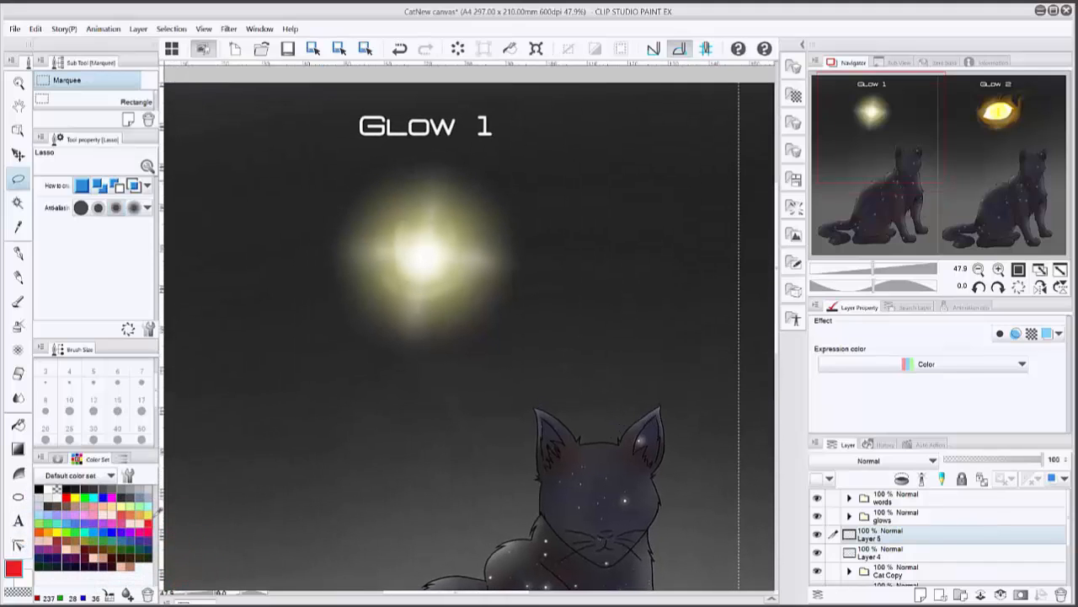
pyautogui.moveTo(485, 421); pyautogui.dragTo(453, 235)
pyautogui.scroll(1, 630, 409)
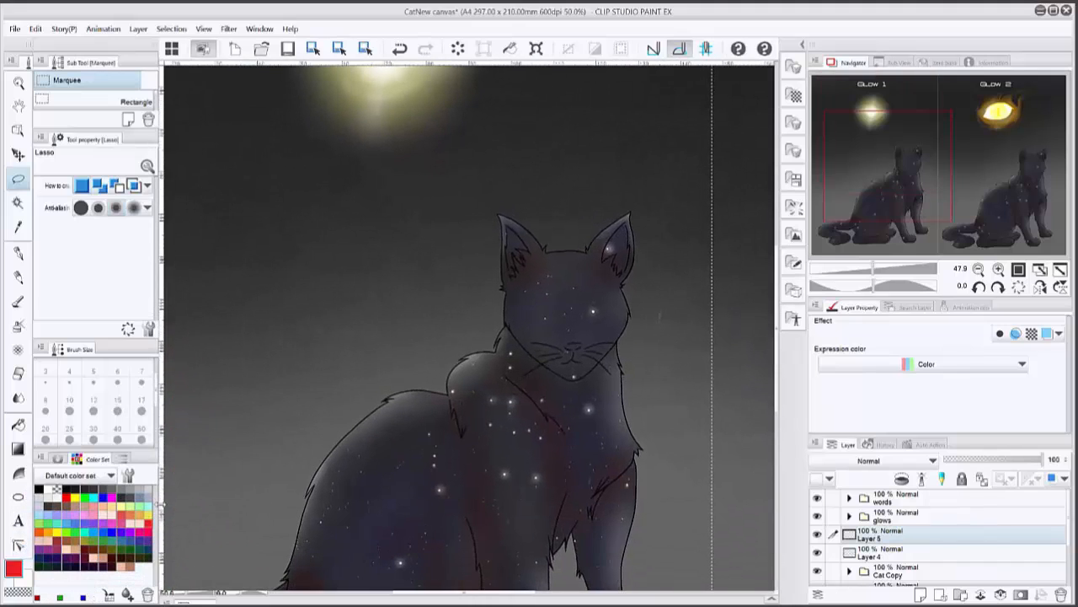
pyautogui.scroll(4, 640, 298)
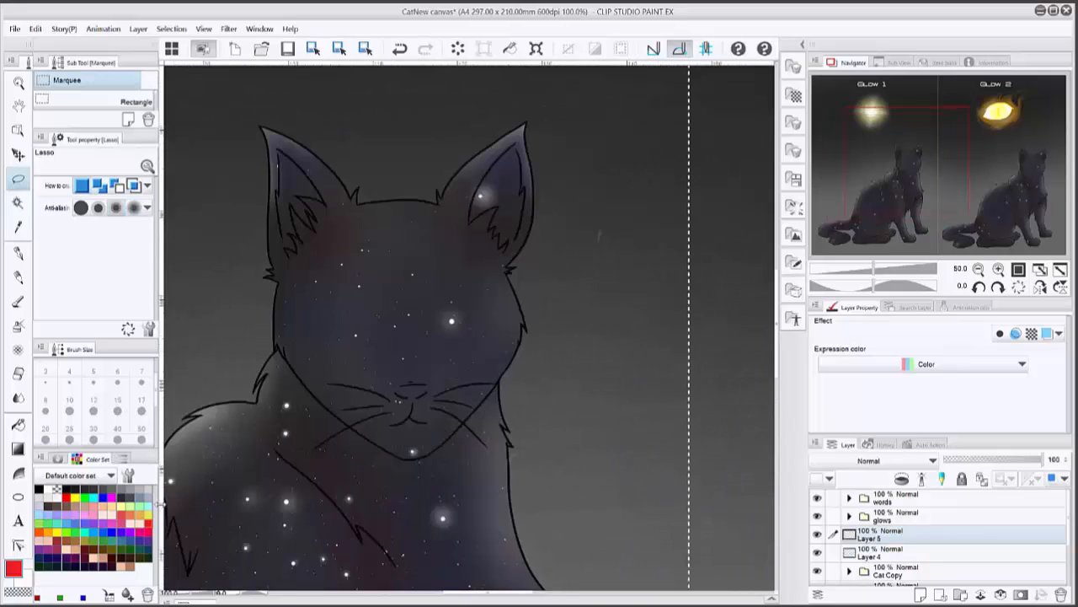
pyautogui.moveTo(549, 337); pyautogui.dragTo(553, 339)
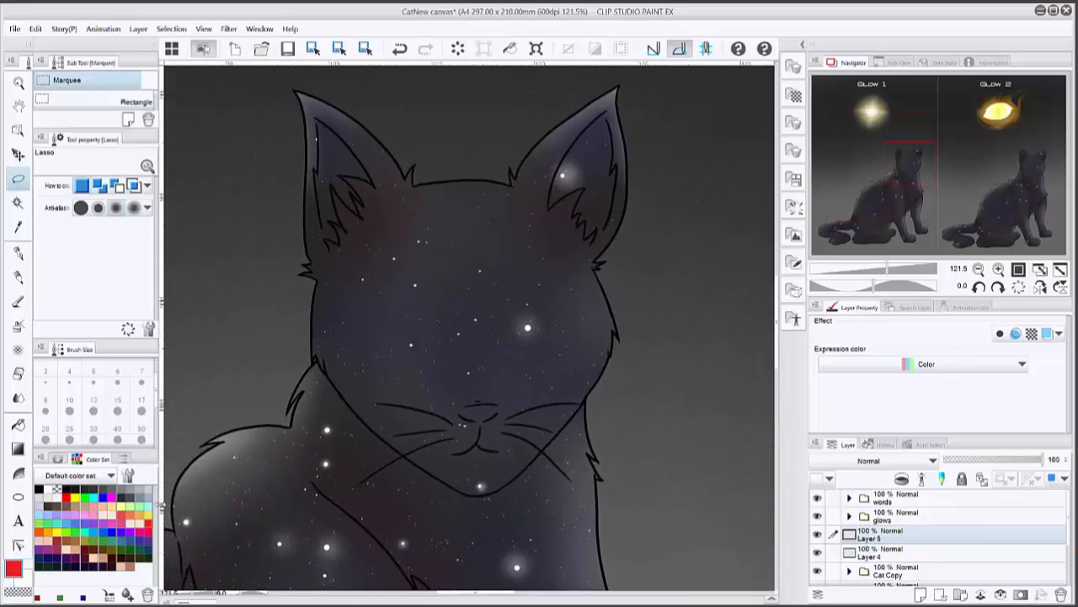
# - Make Layer 4 the active layer and set the drawing colour to bright red (RGB 253, 37, 13)
pyautogui.click(984, 555)
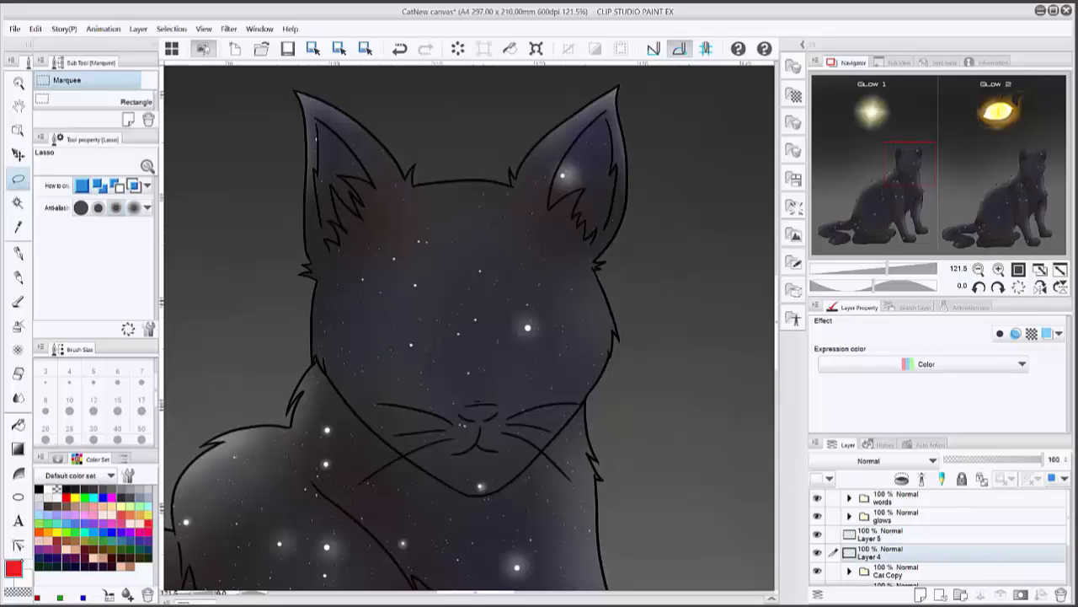
pyautogui.click(15, 567)
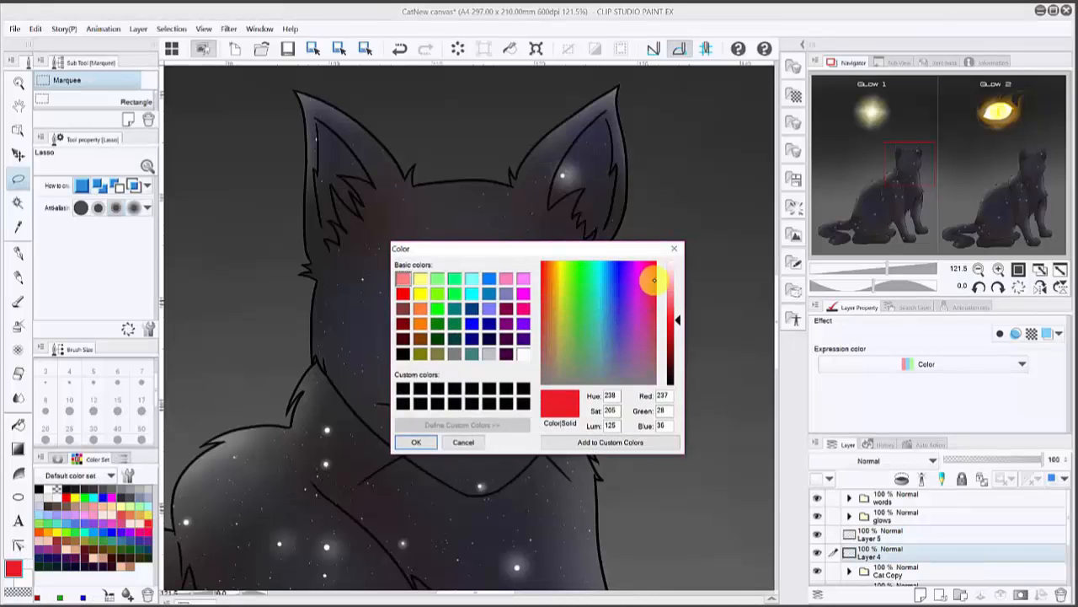
pyautogui.click(655, 261)
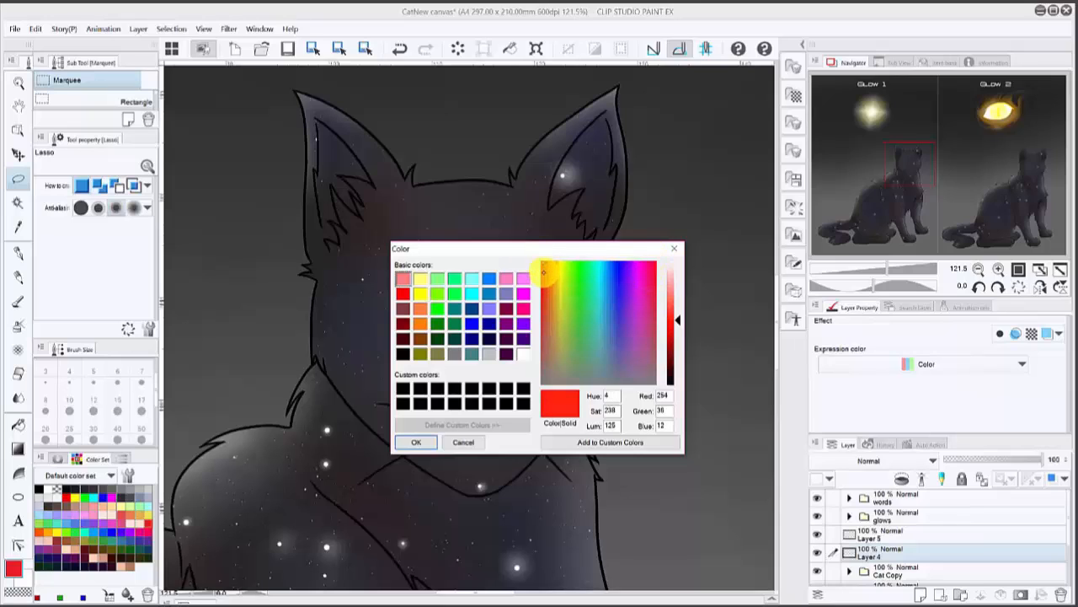
pyautogui.click(555, 260)
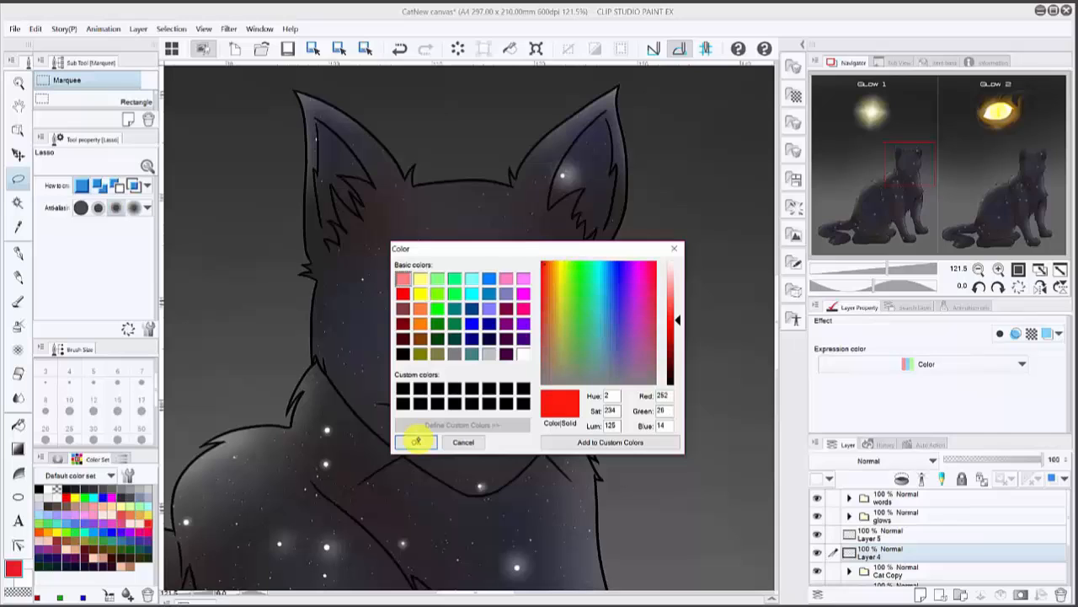
pyautogui.click(543, 262)
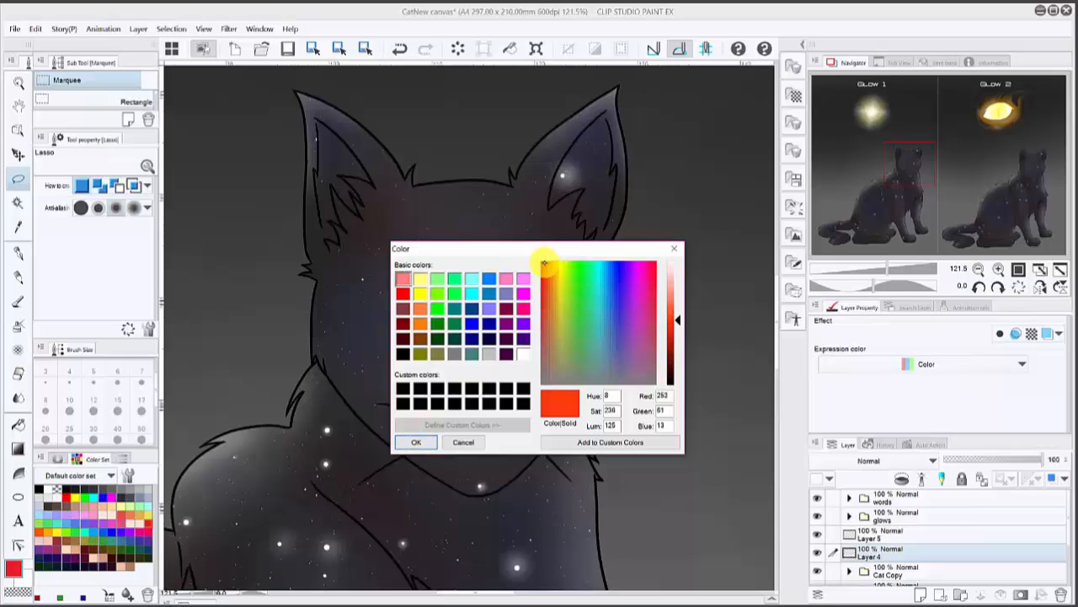
pyautogui.click(543, 255)
pyautogui.click(418, 441)
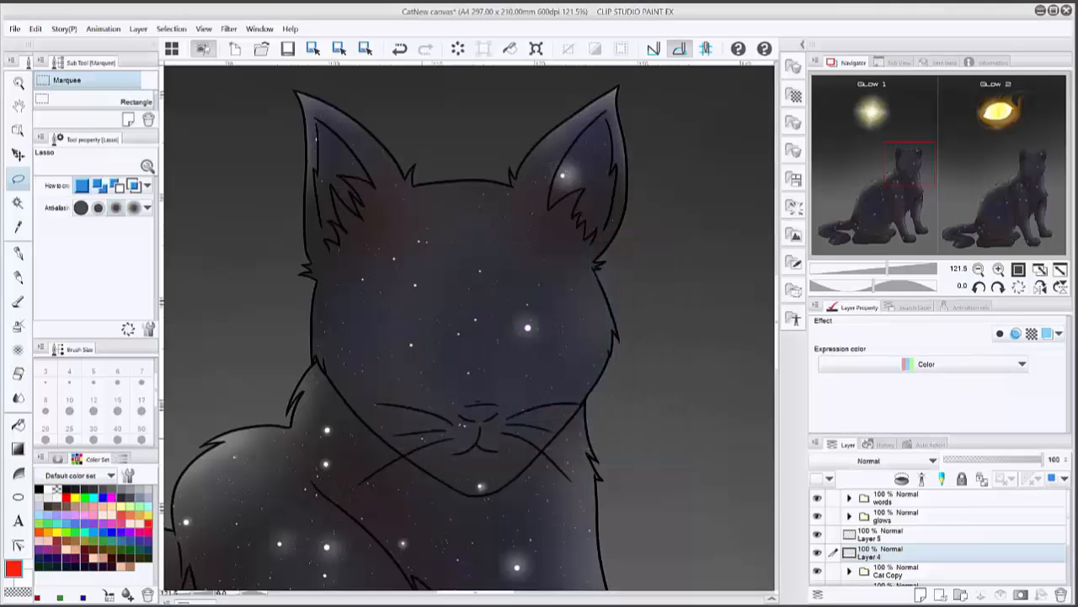
# - Paint a red glow over each eye area of the cat with the Soft airbrush at size 200, refining at size 100
pyautogui.press('b')
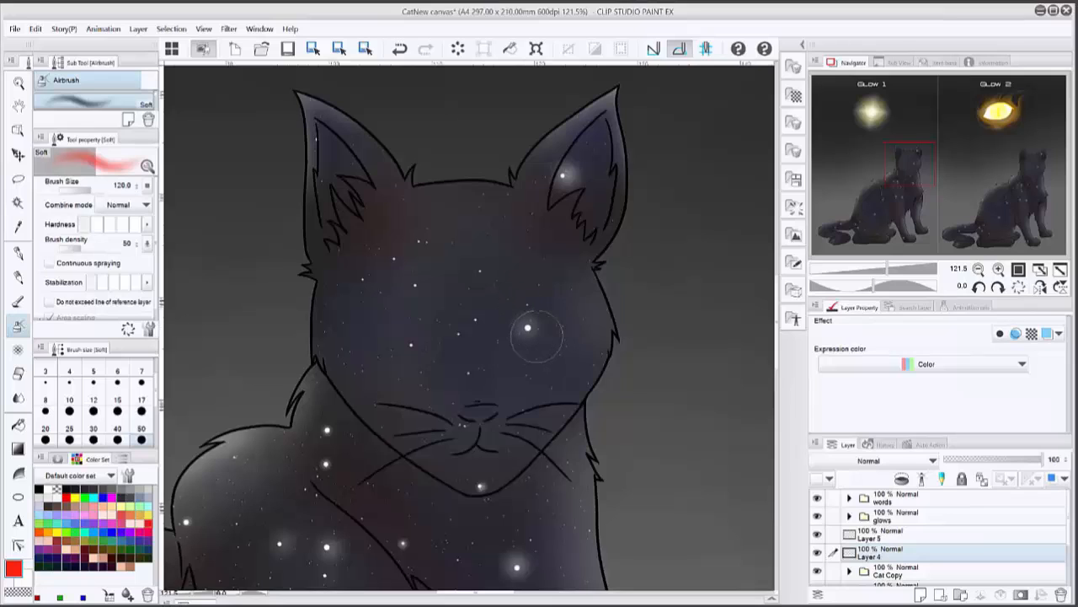
pyautogui.press(']')
pyautogui.press('[')
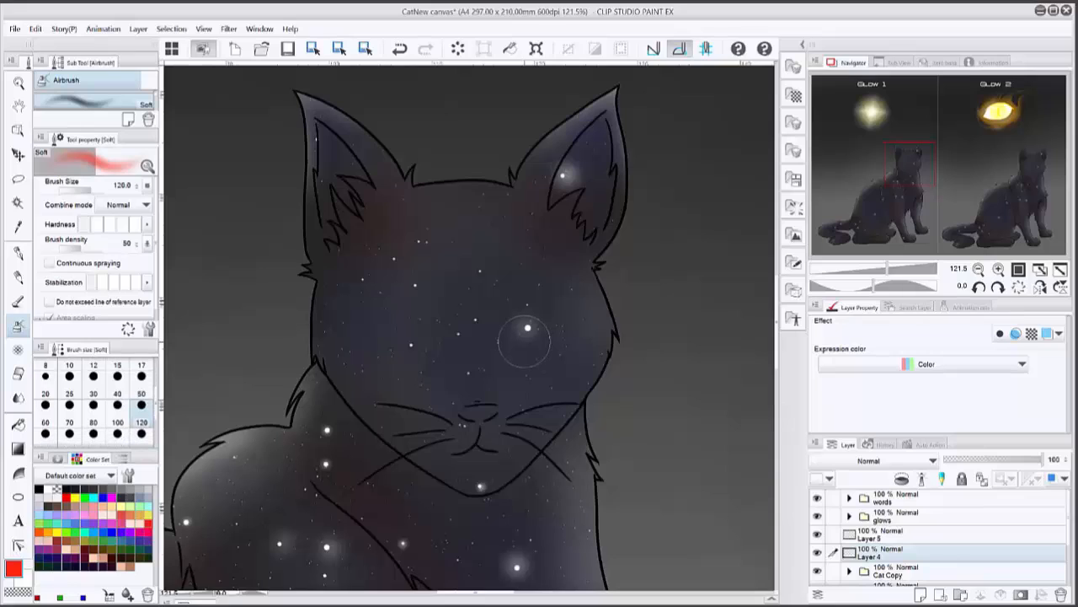
pyautogui.press(']')
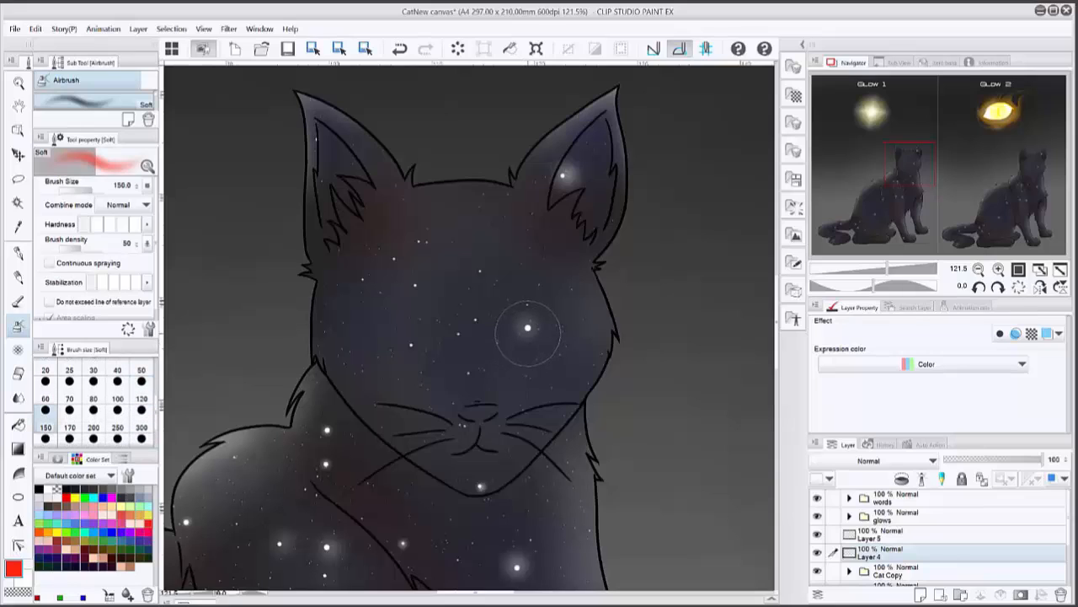
pyautogui.press(']')
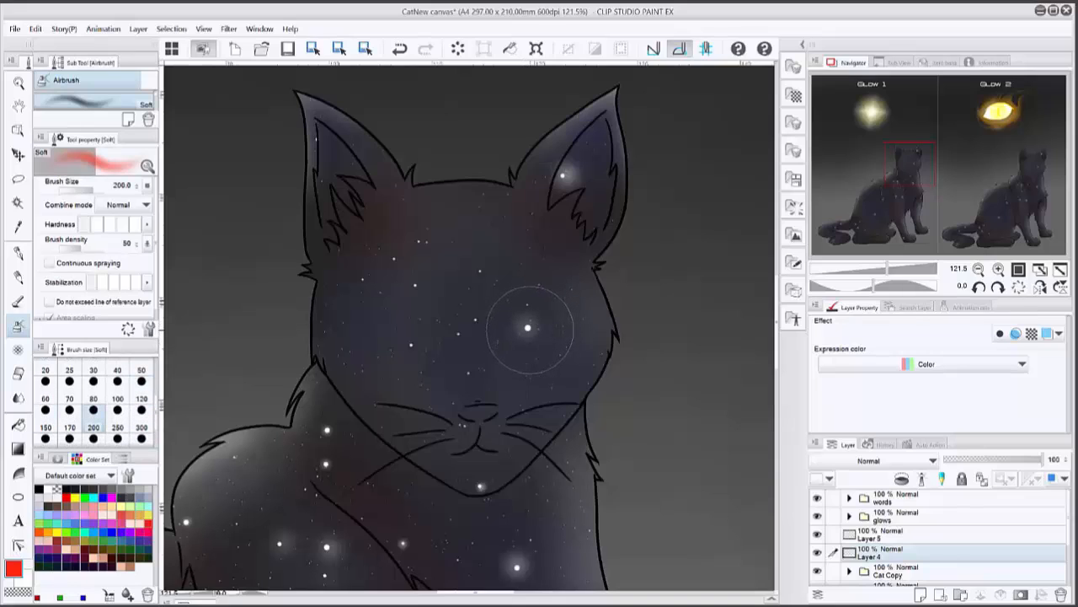
pyautogui.press(']')
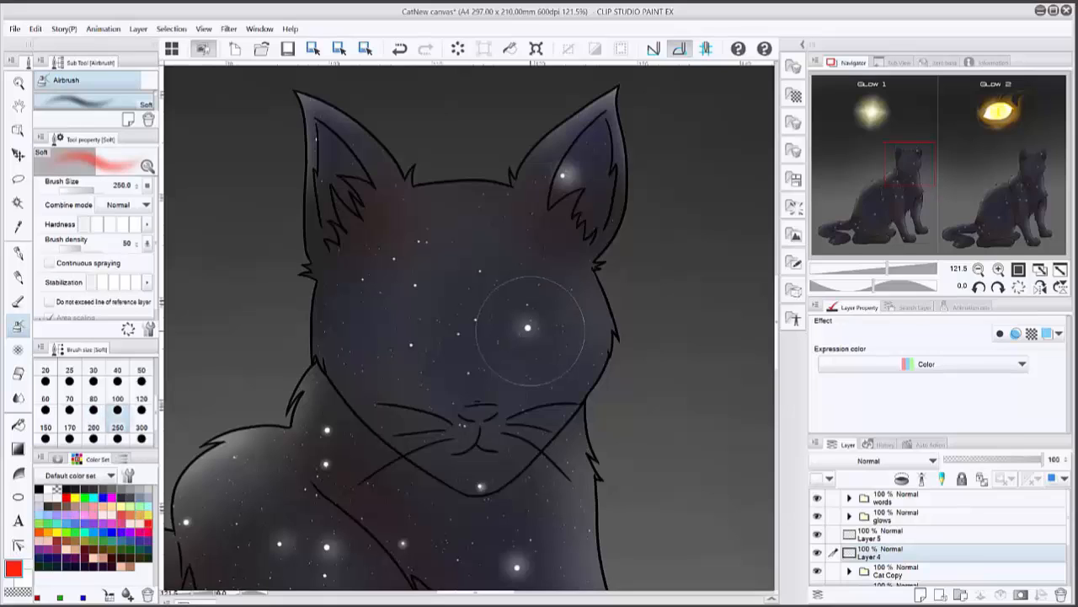
pyautogui.press('[')
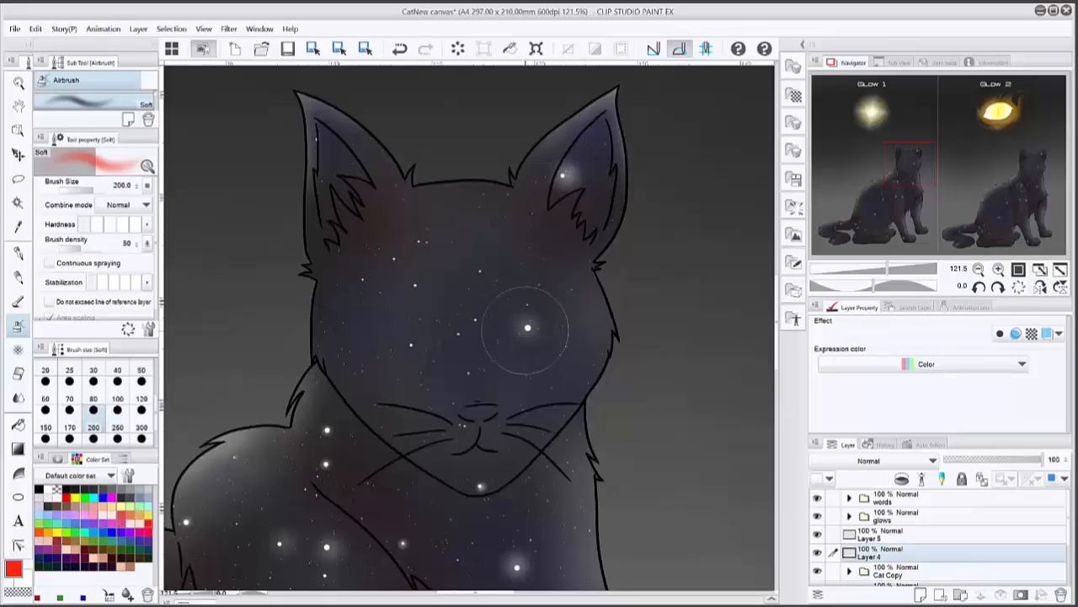
pyautogui.moveTo(523, 313)
pyautogui.mouseDown()
pyautogui.moveTo(523, 348)
pyautogui.moveTo(542, 320)
pyautogui.moveTo(513, 348)
pyautogui.moveTo(541, 329)
pyautogui.moveTo(518, 351)
pyautogui.moveTo(520, 310)
pyautogui.moveTo(538, 345)
pyautogui.moveTo(543, 316)
pyautogui.mouseUp()
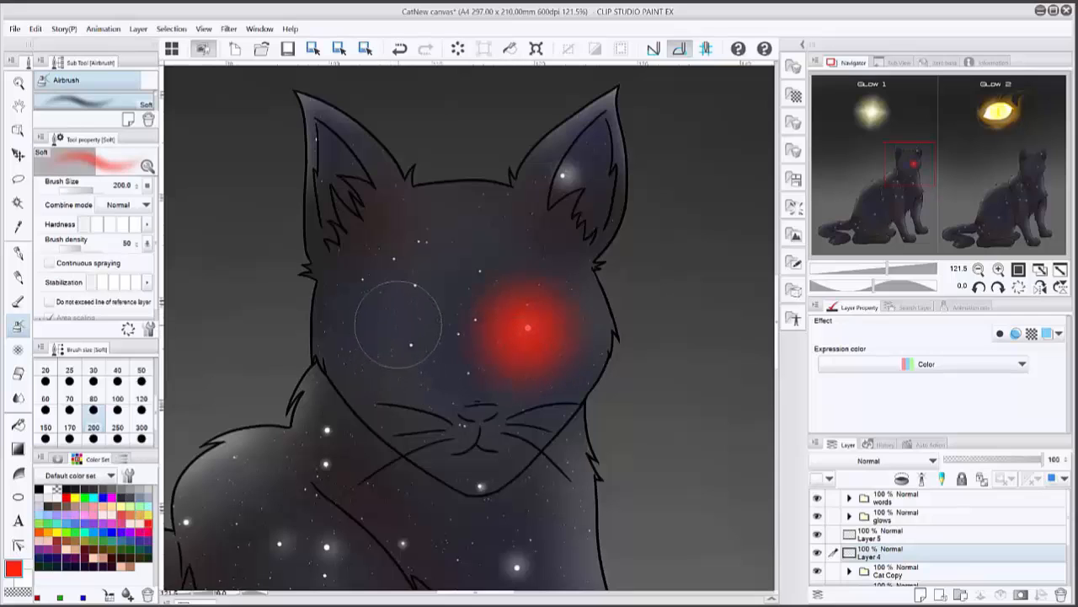
pyautogui.moveTo(385, 313)
pyautogui.mouseDown()
pyautogui.moveTo(420, 334)
pyautogui.moveTo(389, 356)
pyautogui.moveTo(404, 324)
pyautogui.moveTo(433, 379)
pyautogui.moveTo(415, 315)
pyautogui.moveTo(394, 320)
pyautogui.moveTo(409, 364)
pyautogui.moveTo(428, 326)
pyautogui.moveTo(389, 338)
pyautogui.mouseUp()
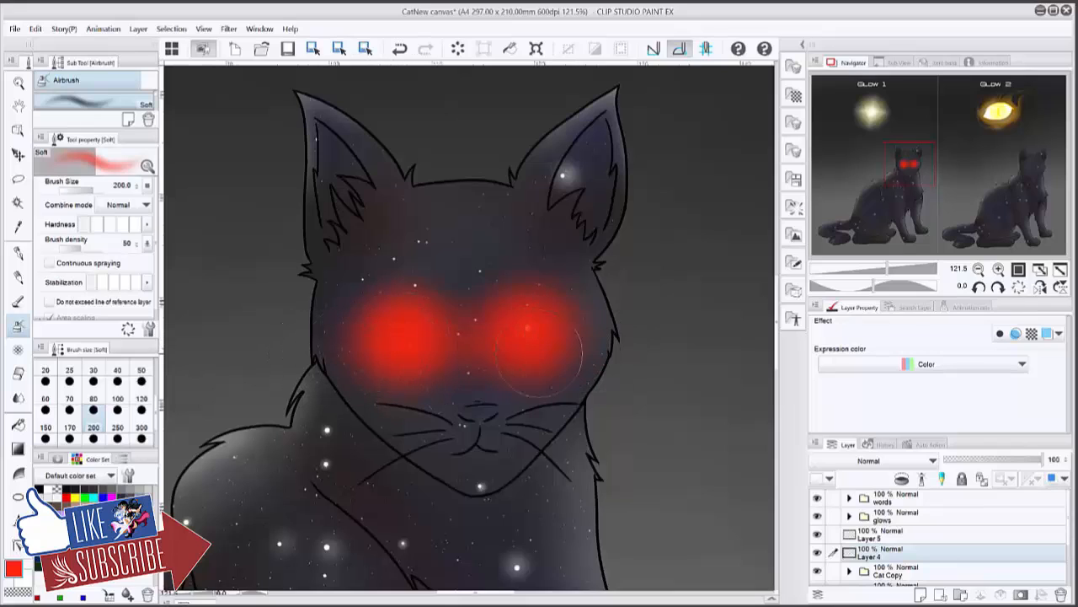
pyautogui.click(118, 391)
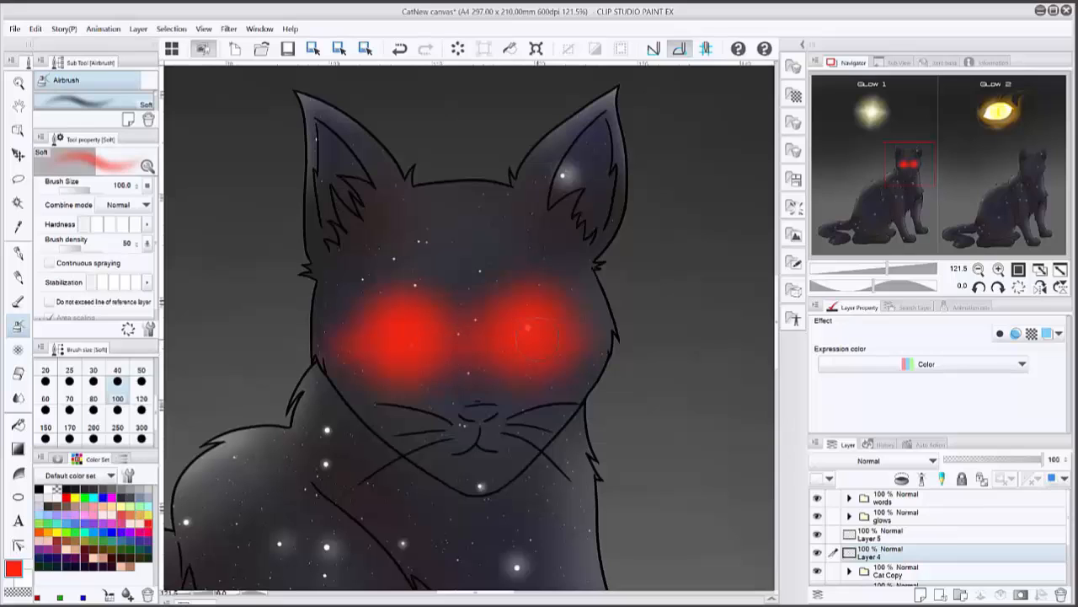
# - Airbrush light pink (RGB 254, 173, 165) into the centre of both red eye glows at brush size 100
pyautogui.doubleClick(13, 568)
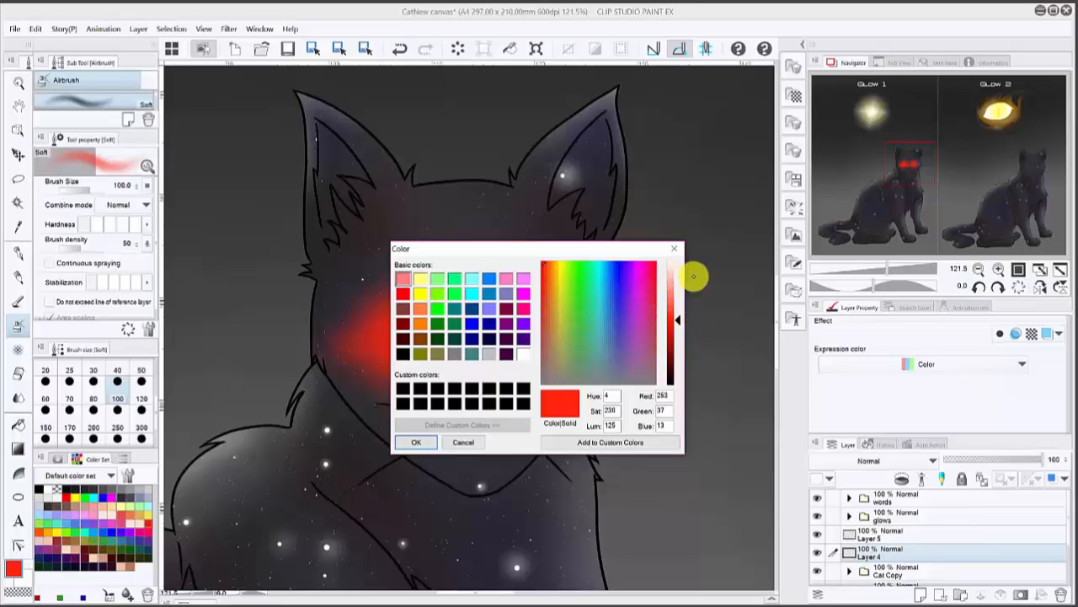
pyautogui.moveTo(679, 313); pyautogui.dragTo(678, 284)
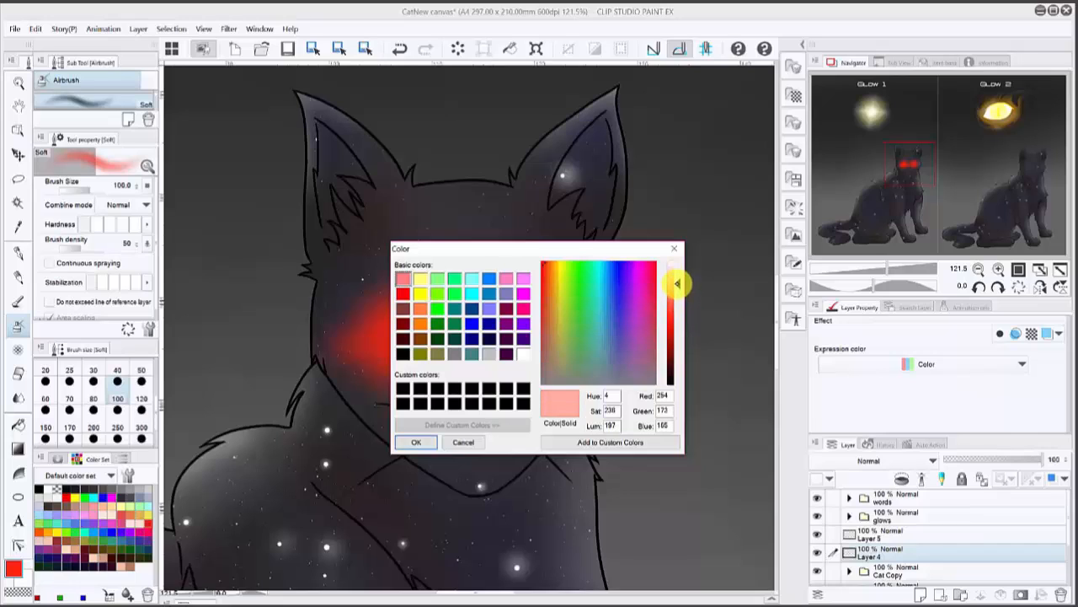
pyautogui.click(416, 442)
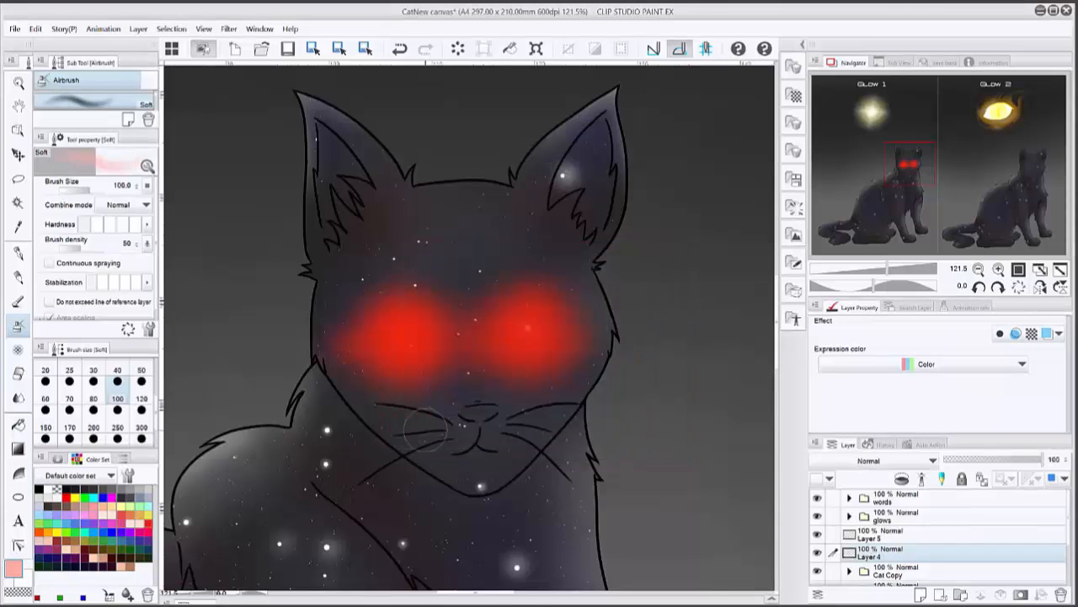
pyautogui.press('[')
pyautogui.press('[')
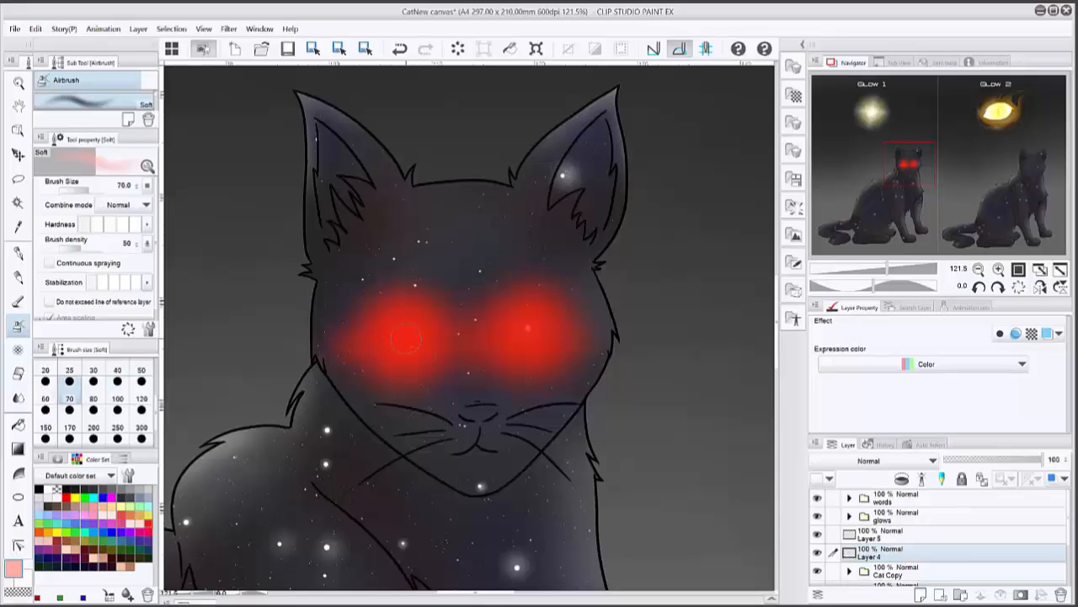
pyautogui.press(']')
pyautogui.press(']')
pyautogui.moveTo(403, 332)
pyautogui.mouseDown()
pyautogui.moveTo(414, 338)
pyautogui.moveTo(397, 337)
pyautogui.mouseUp()
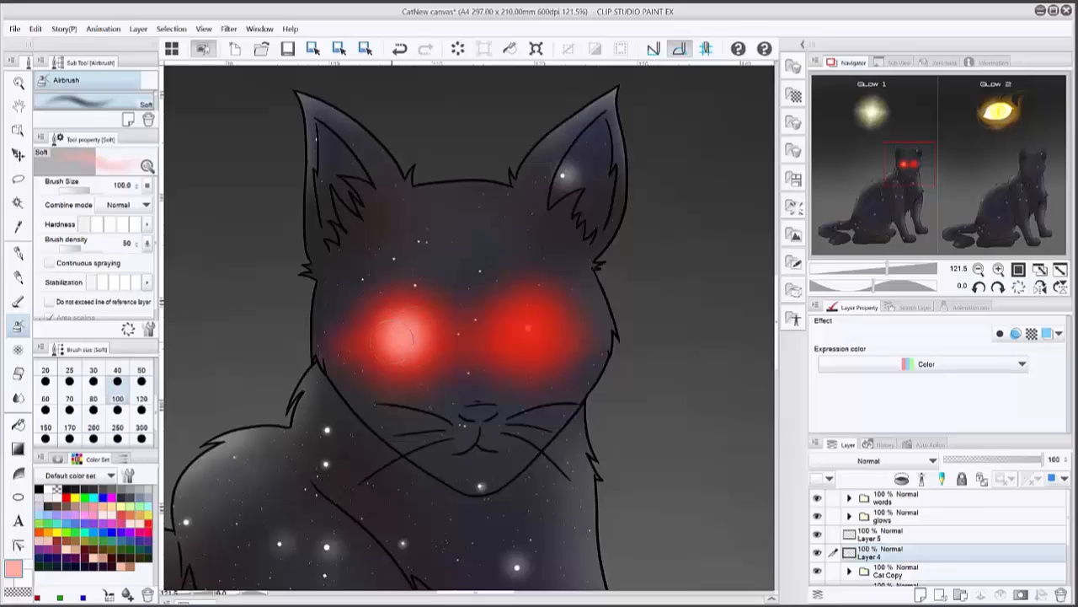
pyautogui.moveTo(528, 327)
pyautogui.mouseDown()
pyautogui.moveTo(438, 379)
pyautogui.moveTo(410, 336)
pyautogui.moveTo(403, 342)
pyautogui.moveTo(539, 325)
pyautogui.moveTo(522, 338)
pyautogui.moveTo(533, 321)
pyautogui.moveTo(561, 341)
pyautogui.mouseUp()
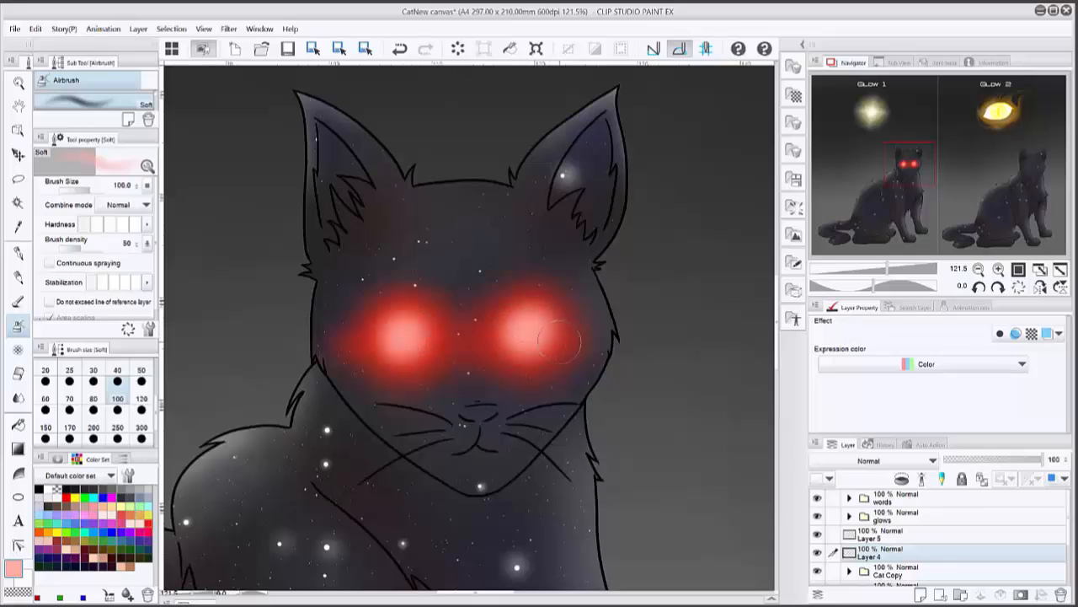
# - Shape and brighten the pink centres of both eyes with the Soft airbrush at sizes 70 and 60
pyautogui.press('[')
pyautogui.press('[')
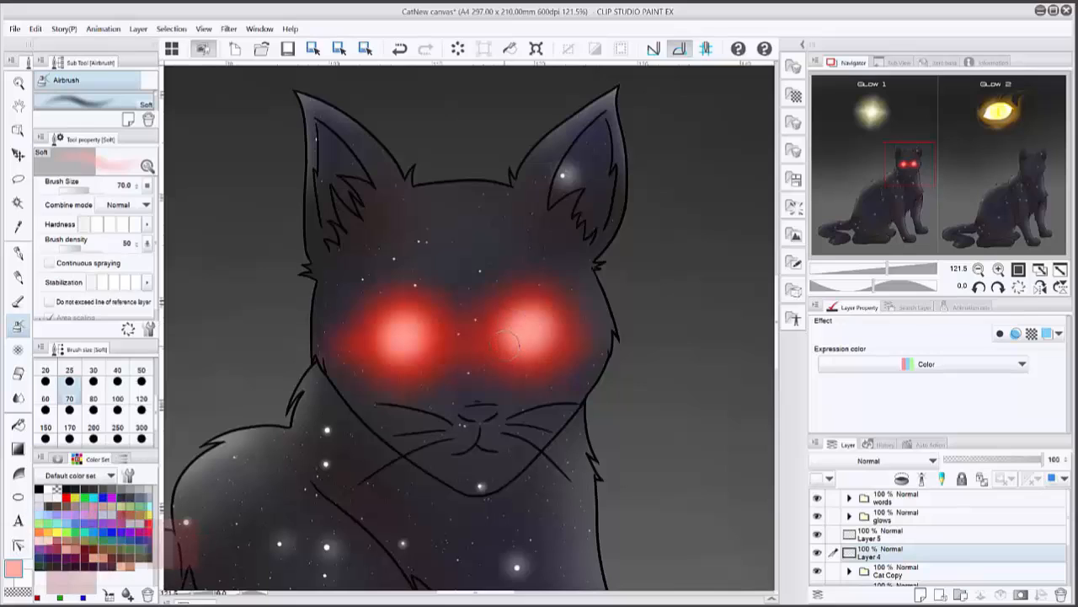
pyautogui.press('[')
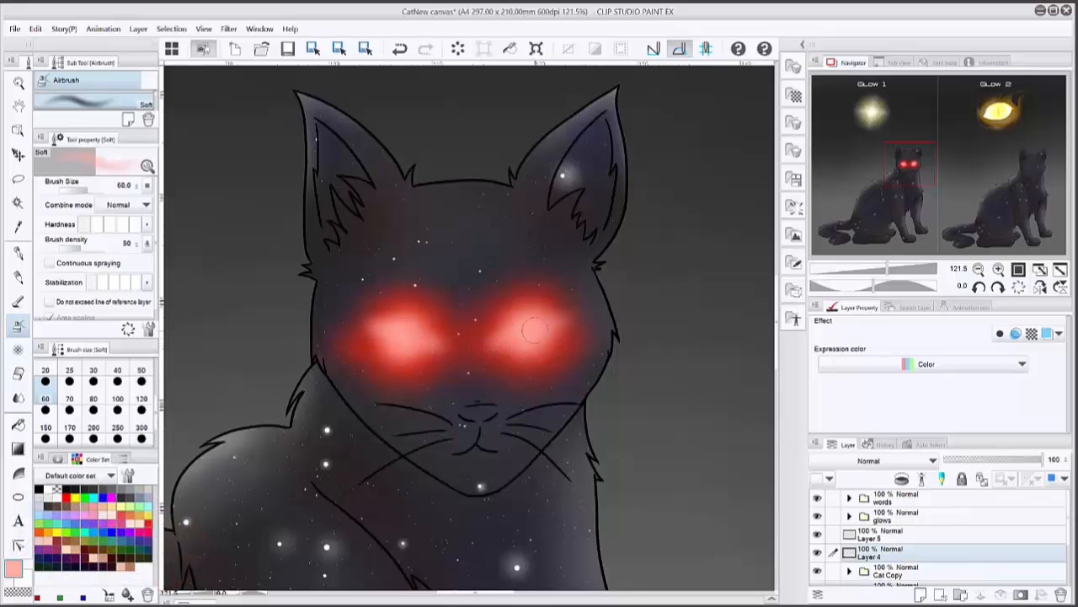
pyautogui.moveTo(404, 337); pyautogui.dragTo(403, 335)
pyautogui.moveTo(528, 331); pyautogui.dragTo(524, 337)
pyautogui.moveTo(397, 341); pyautogui.dragTo(401, 338)
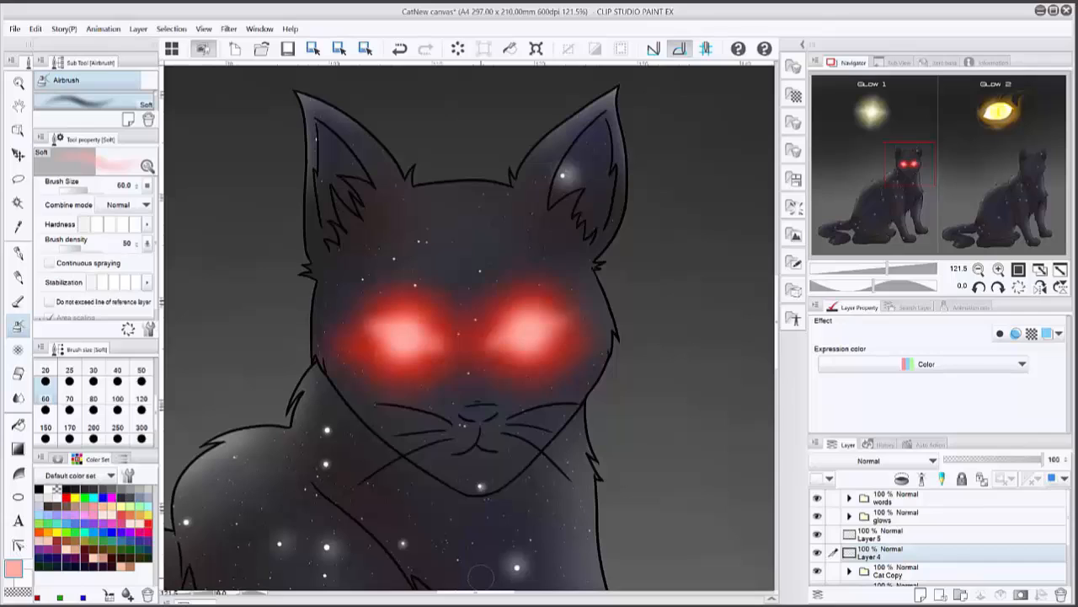
# - Airbrush very pale pink (RGB 255, 232, 230) into the centre of both eye glows at brush size 40
pyautogui.click(13, 569)
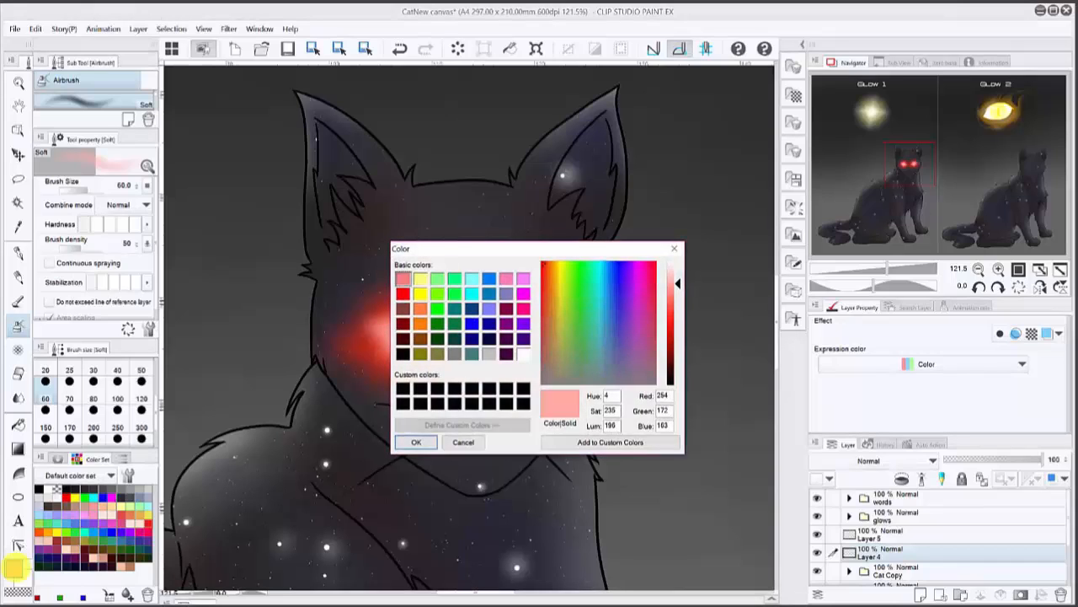
pyautogui.click(671, 260)
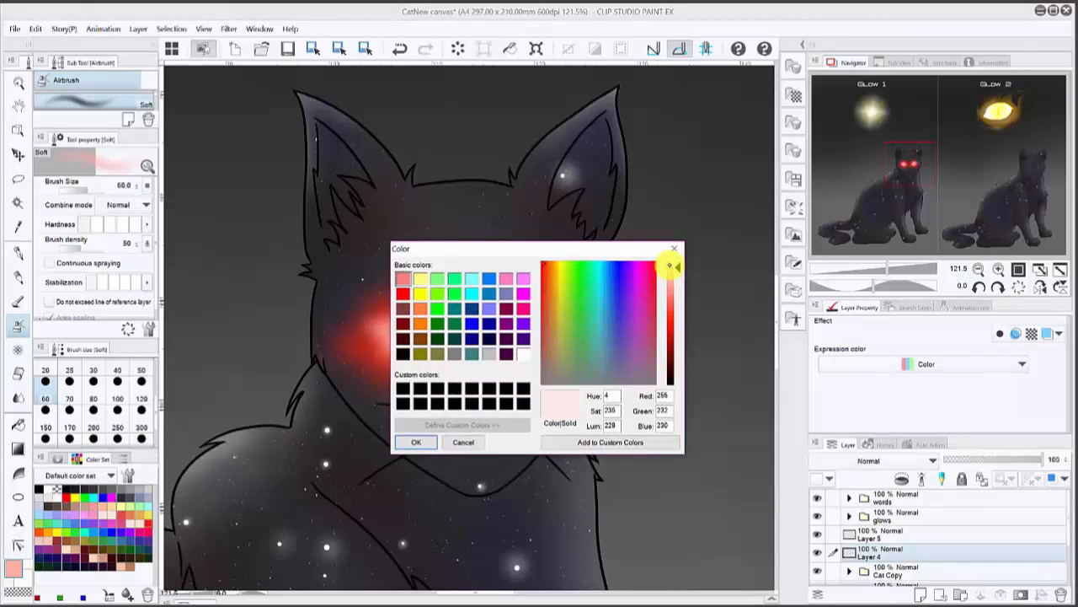
pyautogui.click(416, 441)
pyautogui.press('[')
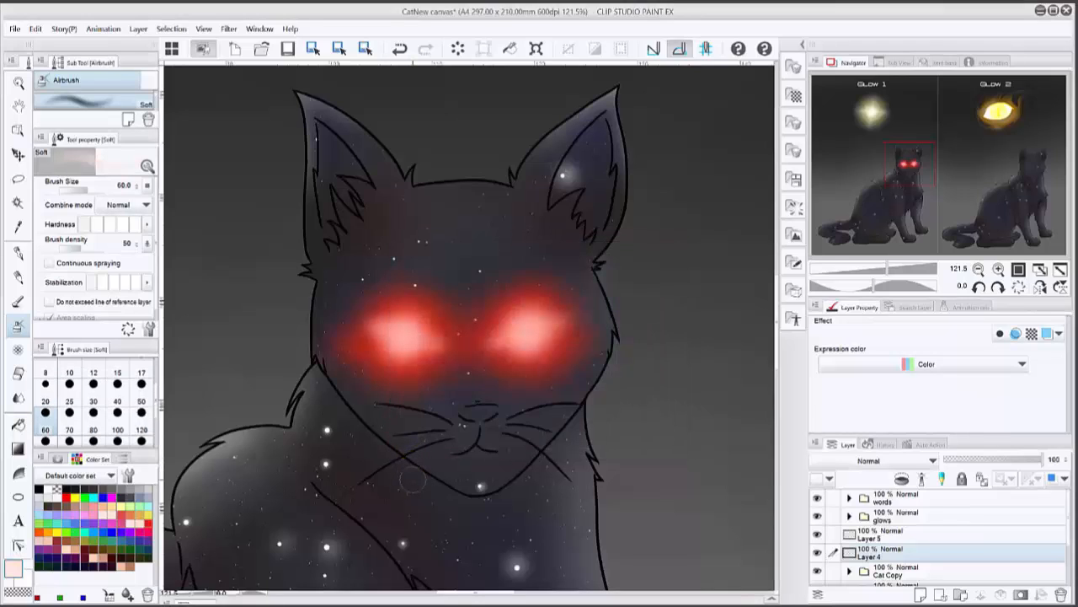
pyautogui.press('[')
pyautogui.scroll(3, 468, 324)
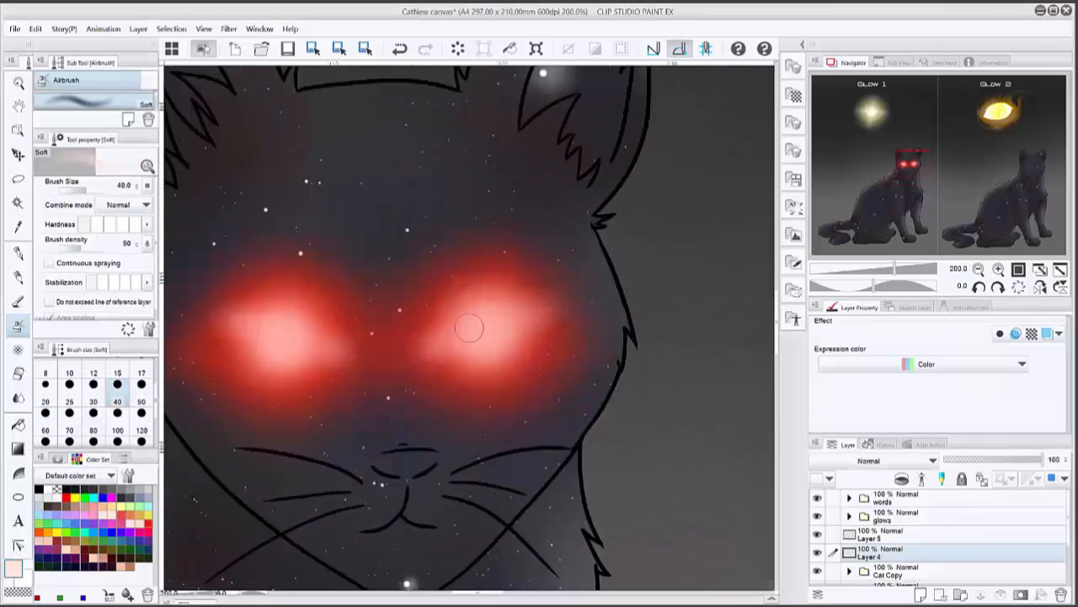
pyautogui.moveTo(470, 328)
pyautogui.mouseDown()
pyautogui.moveTo(501, 320)
pyautogui.moveTo(482, 342)
pyautogui.moveTo(499, 329)
pyautogui.mouseUp()
pyautogui.moveTo(260, 327)
pyautogui.mouseDown()
pyautogui.moveTo(283, 346)
pyautogui.moveTo(290, 339)
pyautogui.moveTo(280, 342)
pyautogui.moveTo(284, 373)
pyautogui.mouseUp()
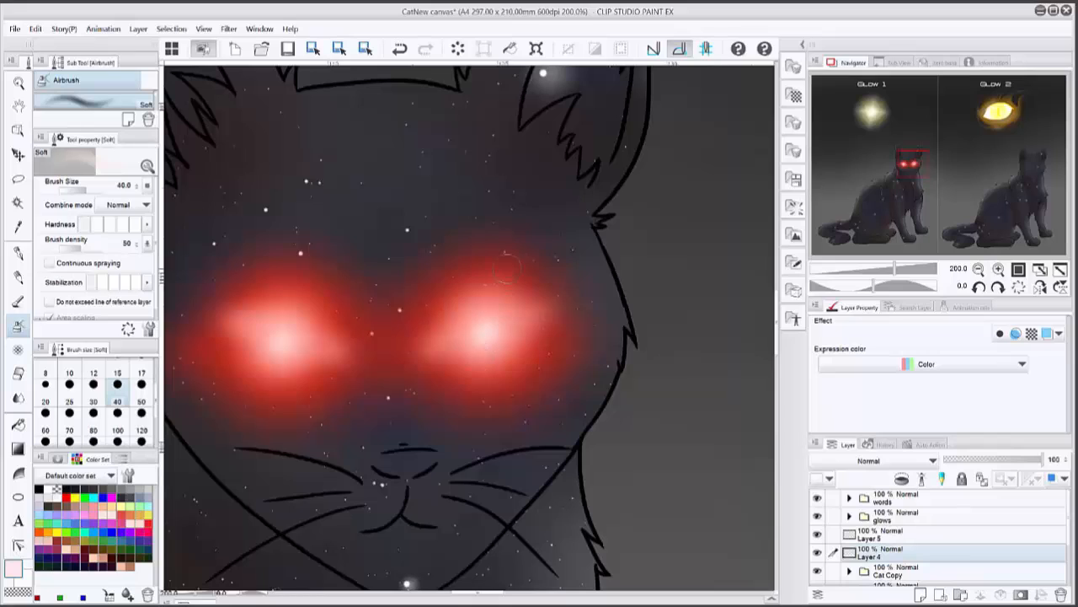
# - Paint star-like rays and small light spots in the right-hand eye glow with the Soft airbrush at sizes 40 and 12
pyautogui.moveTo(509, 263); pyautogui.dragTo(464, 406)
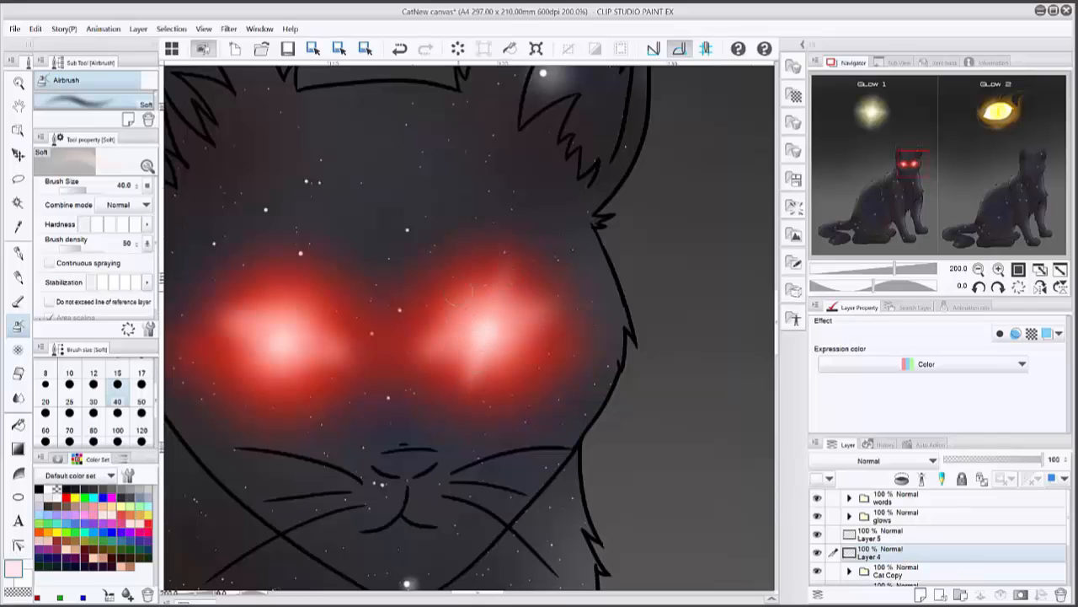
pyautogui.moveTo(455, 293); pyautogui.dragTo(531, 388)
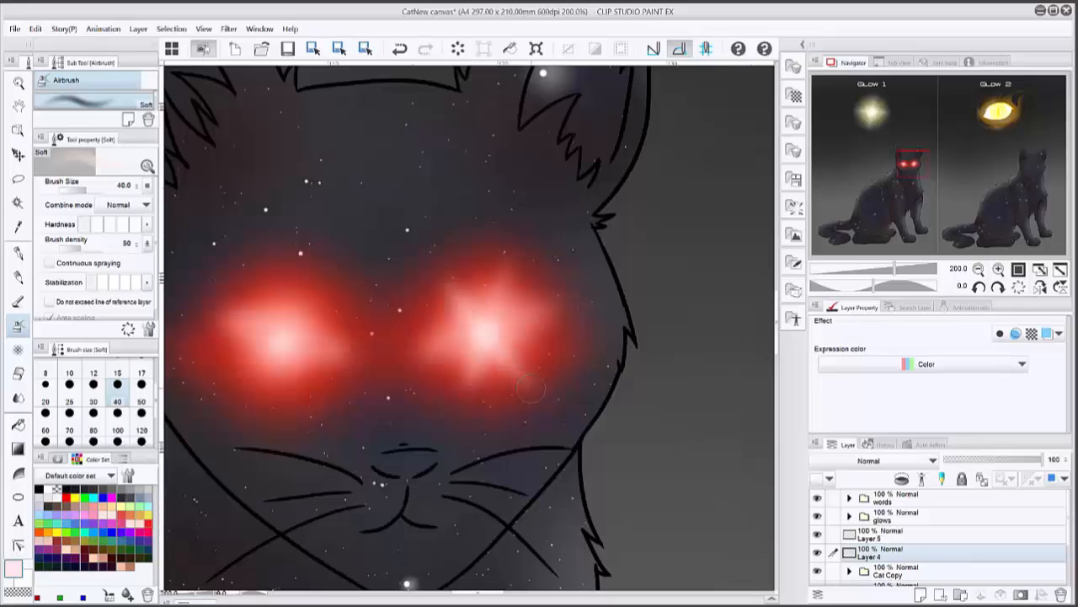
pyautogui.press('[')
pyautogui.press('[')
pyautogui.press('[')
pyautogui.press('[')
pyautogui.press('[')
pyautogui.press('[')
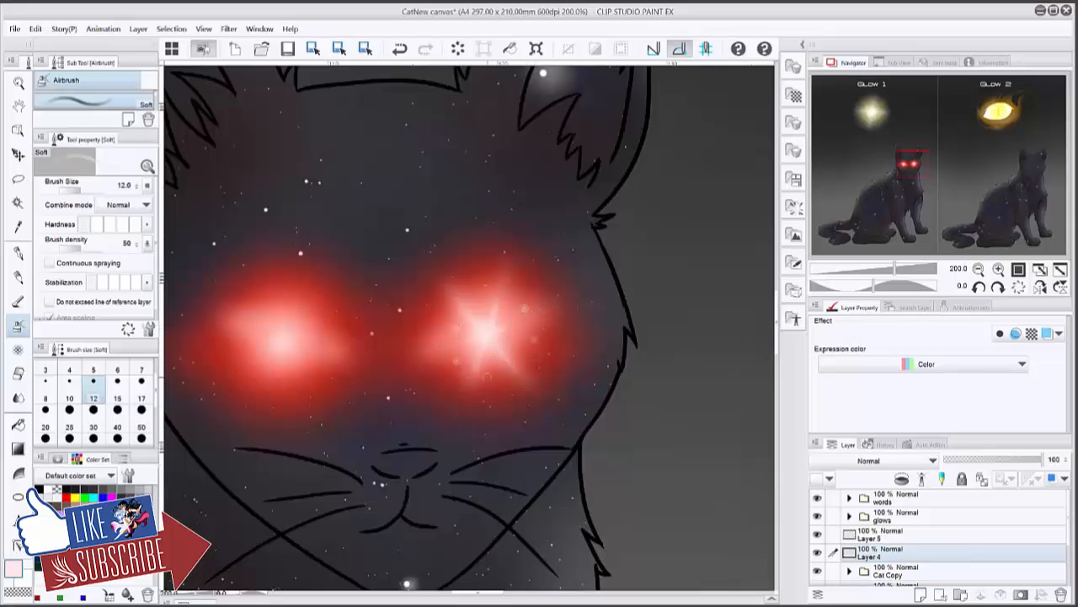
pyautogui.click(117, 418)
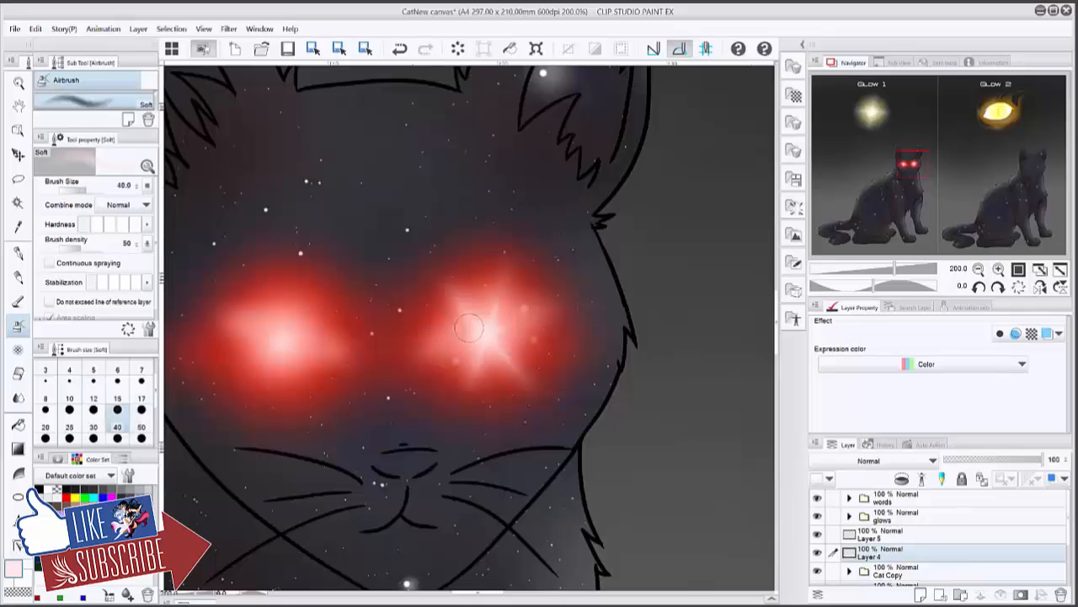
pyautogui.moveTo(523, 307)
pyautogui.mouseDown()
pyautogui.moveTo(539, 333)
pyautogui.moveTo(460, 358)
pyautogui.moveTo(462, 336)
pyautogui.mouseUp()
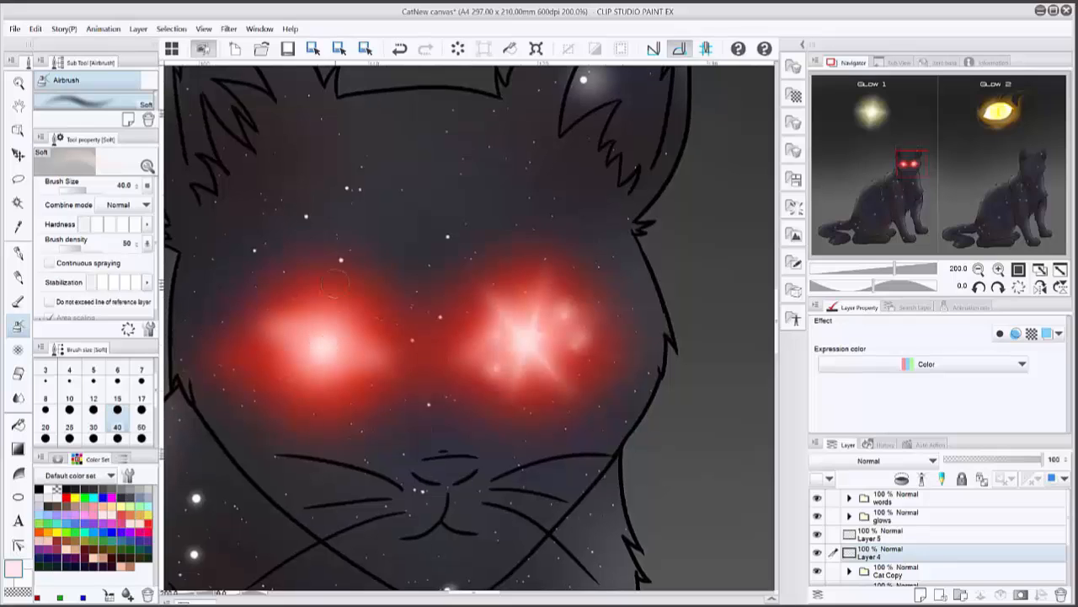
# - Add matching rays and light spots to the left-hand eye glow with the Soft airbrush at sizes 40 and 15
pyautogui.moveTo(335, 278); pyautogui.dragTo(326, 391)
pyautogui.moveTo(290, 305); pyautogui.dragTo(364, 379)
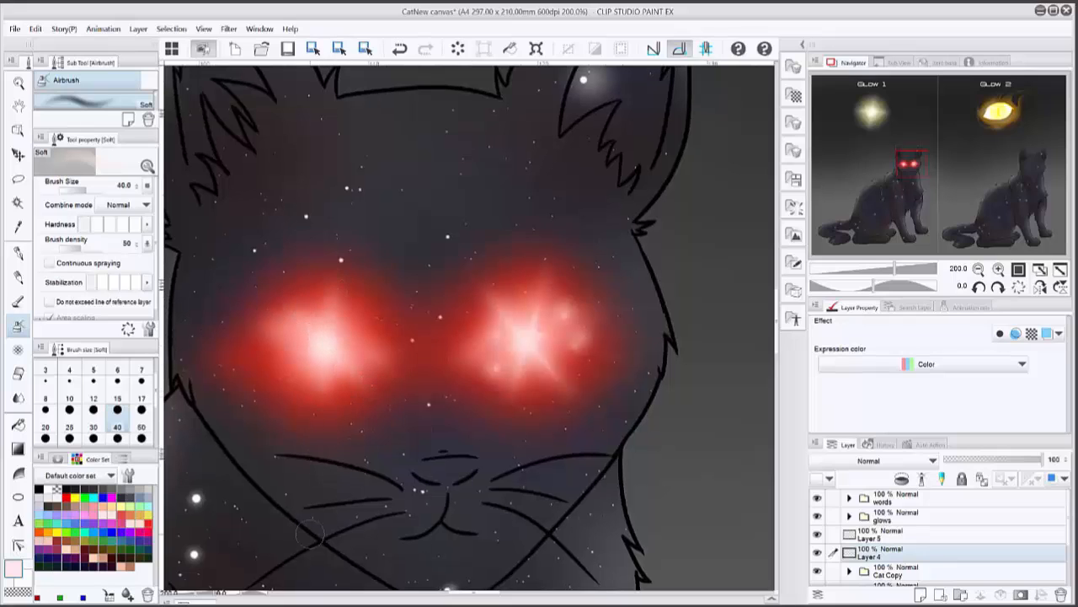
pyautogui.click(117, 398)
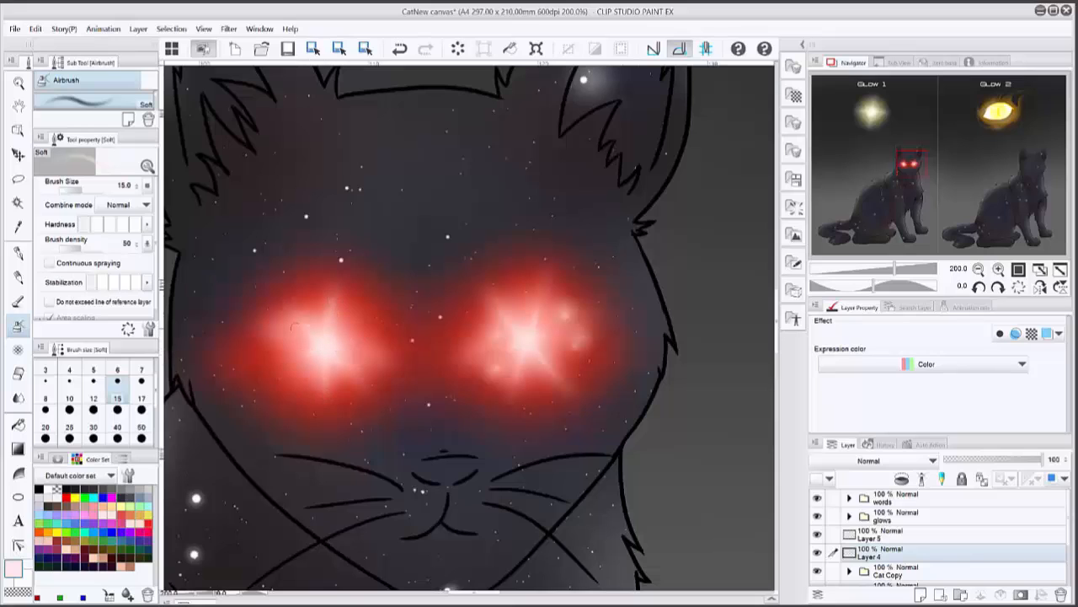
pyautogui.click(288, 333)
pyautogui.click(359, 322)
pyautogui.click(117, 427)
pyautogui.click(294, 383)
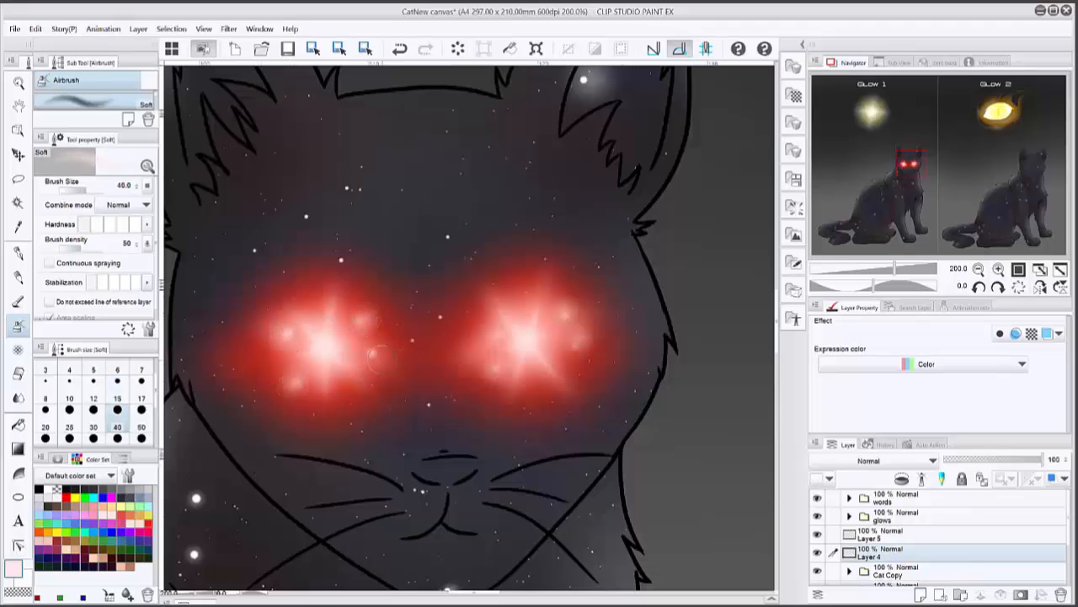
pyautogui.click(378, 355)
# - Examine the glowing red eyes on the whole cat at several zoom levels beside the Glow 1 sample
pyautogui.scroll(-5, 638, 383)
pyautogui.moveTo(638, 382); pyautogui.dragTo(586, 300)
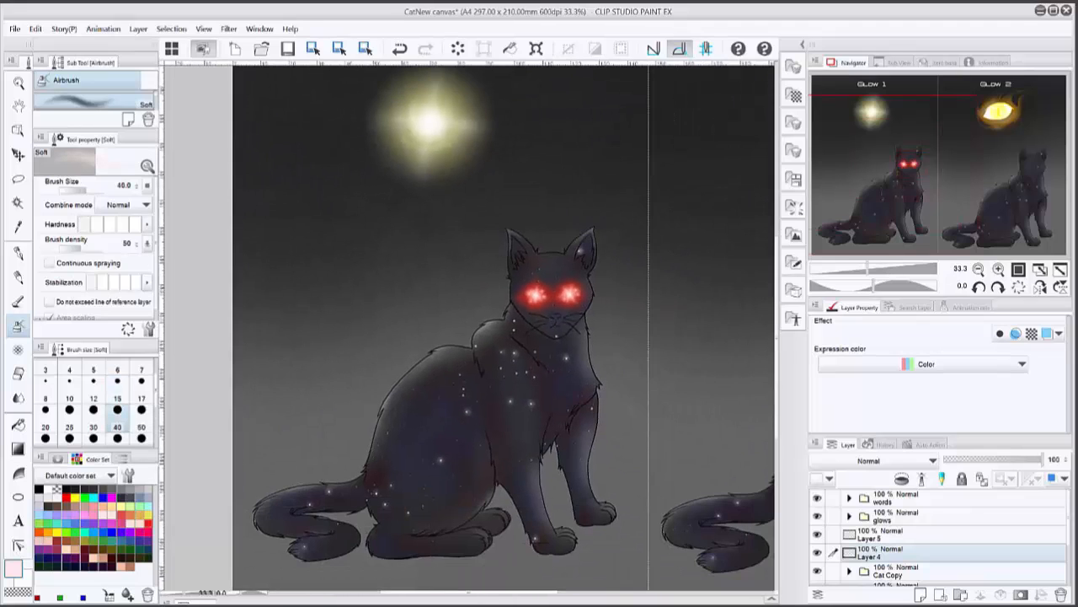
pyautogui.scroll(2, 628, 413)
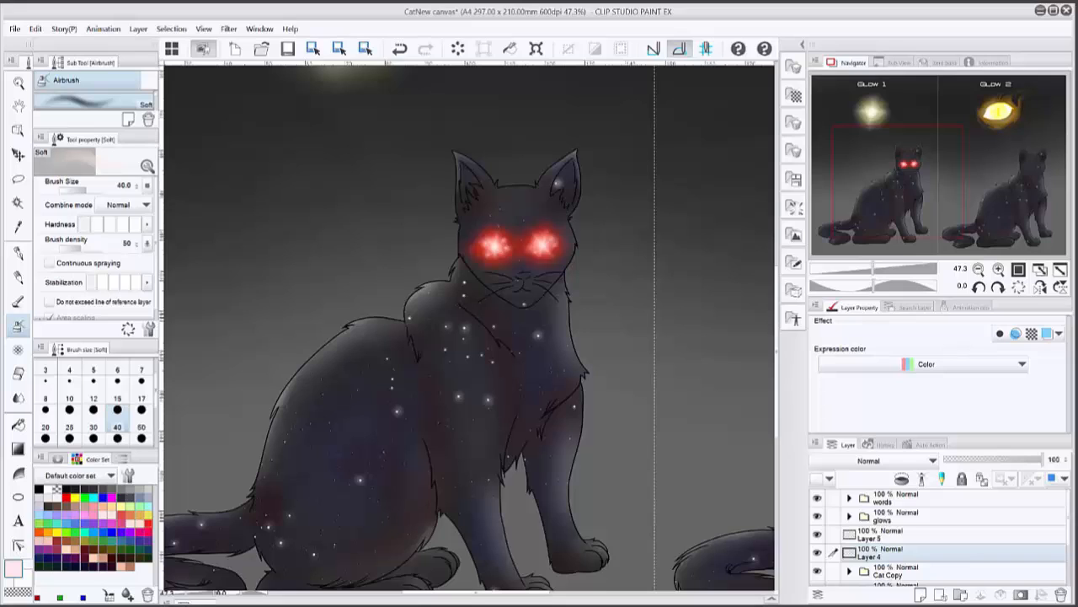
pyautogui.scroll(-2, 341, 330)
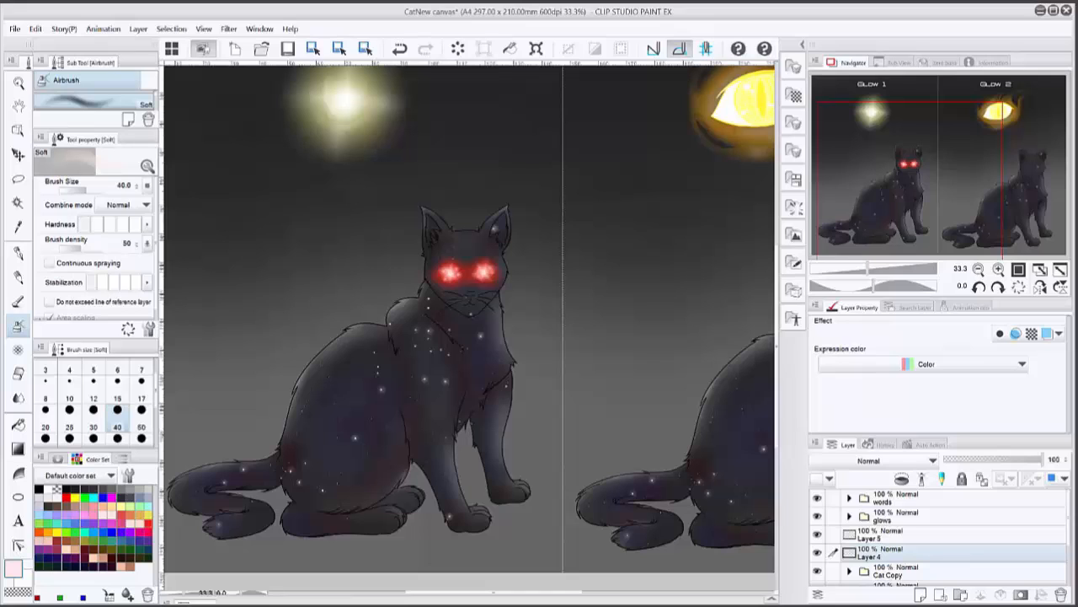
pyautogui.scroll(-1, 606, 388)
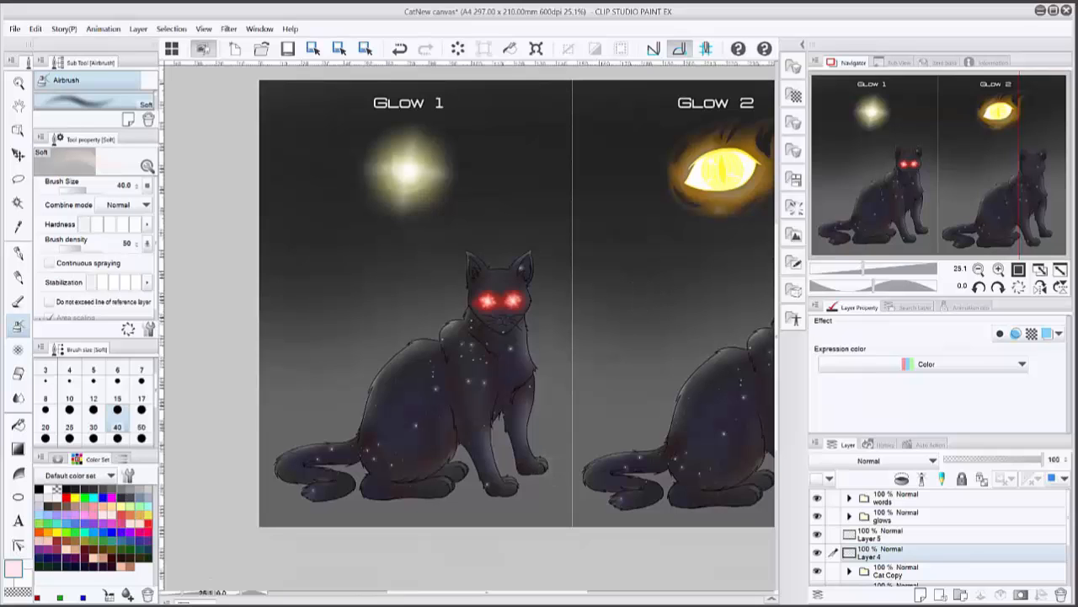
pyautogui.moveTo(506, 304); pyautogui.dragTo(466, 359)
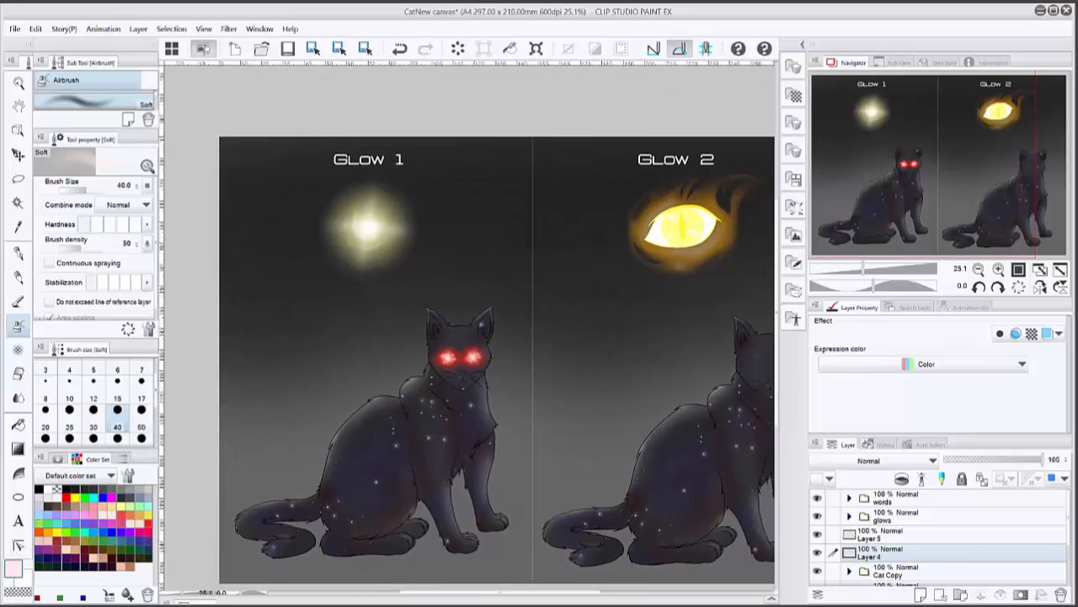
pyautogui.scroll(2, 614, 425)
pyautogui.scroll(-2, 610, 421)
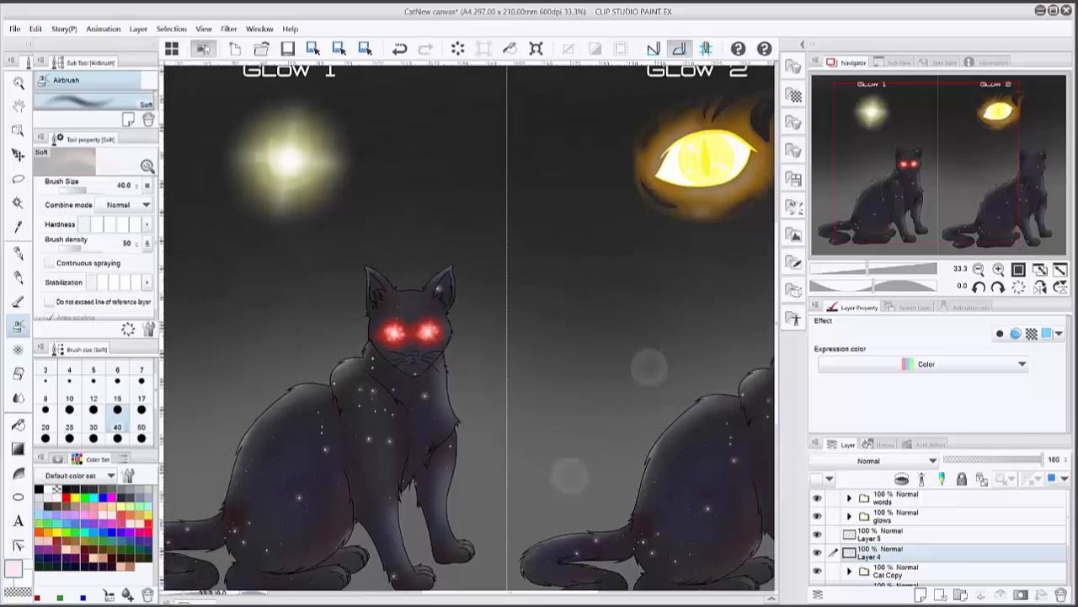
pyautogui.scroll(-1, 571, 468)
pyautogui.moveTo(571, 469); pyautogui.dragTo(630, 455)
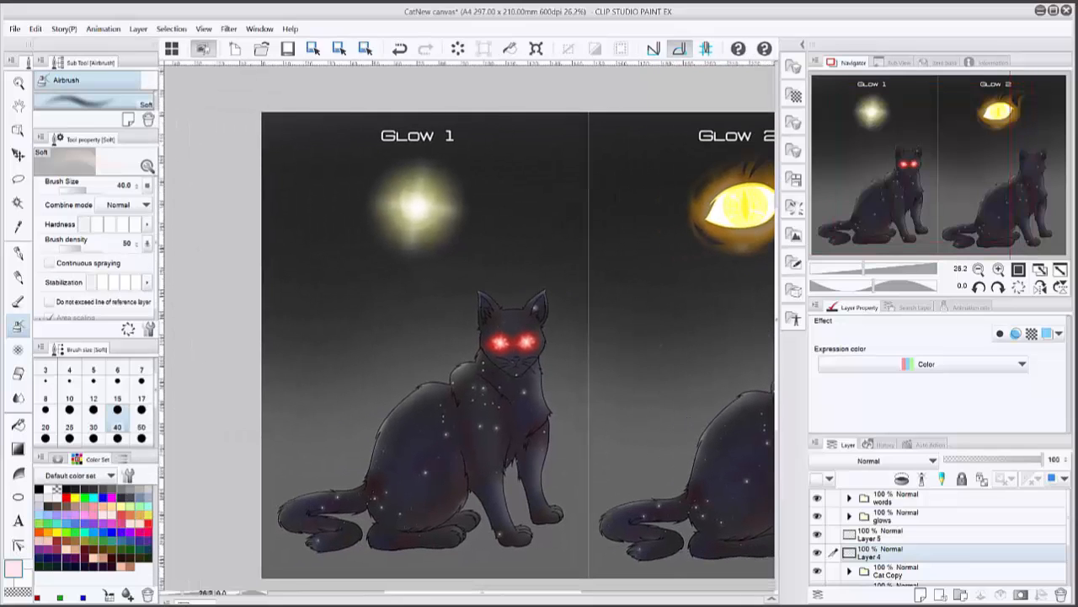
# - Hide the Background layer to check the glows against plain white, and show it again
pyautogui.scroll(-3, 927, 539)
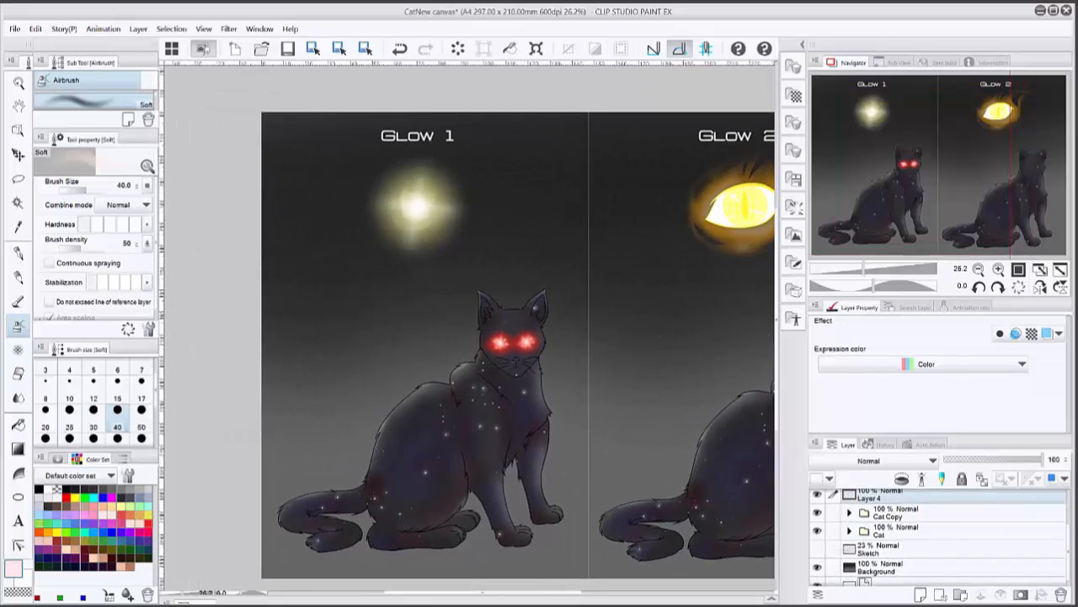
pyautogui.click(816, 564)
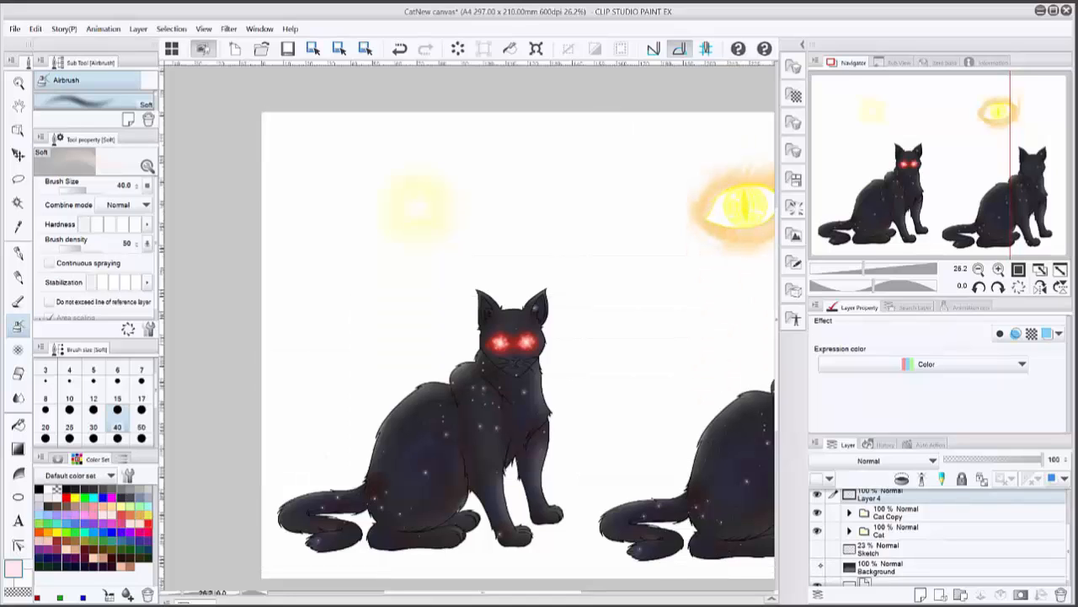
pyautogui.scroll(-1, 327, 448)
pyautogui.moveTo(328, 447); pyautogui.dragTo(275, 438)
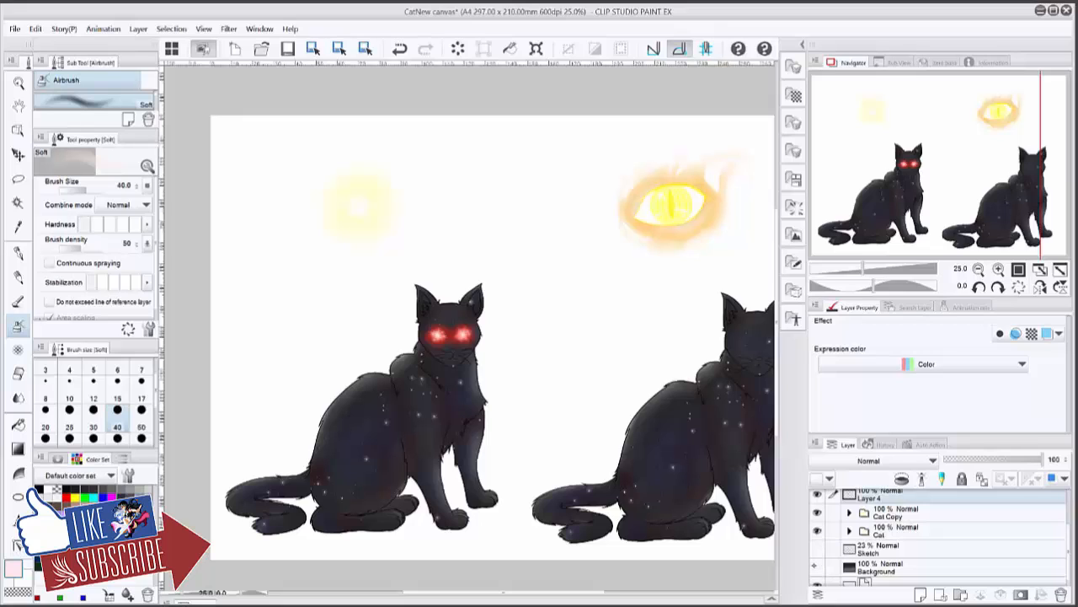
pyautogui.click(817, 567)
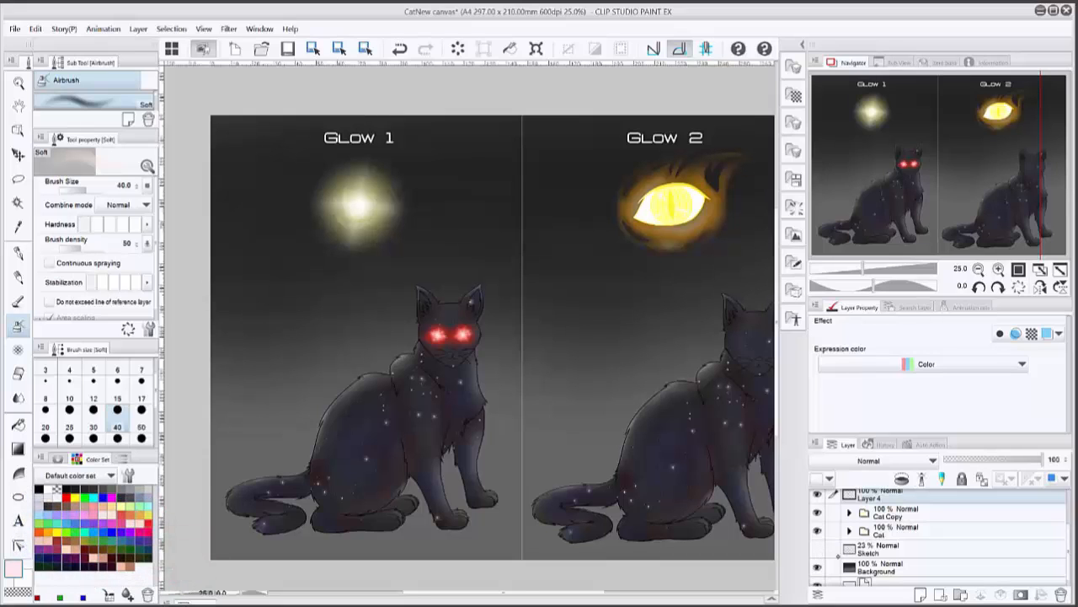
# - Make Layer 5 the active layer and focus on the face of the cat under Glow 2
pyautogui.moveTo(497, 337); pyautogui.dragTo(446, 309)
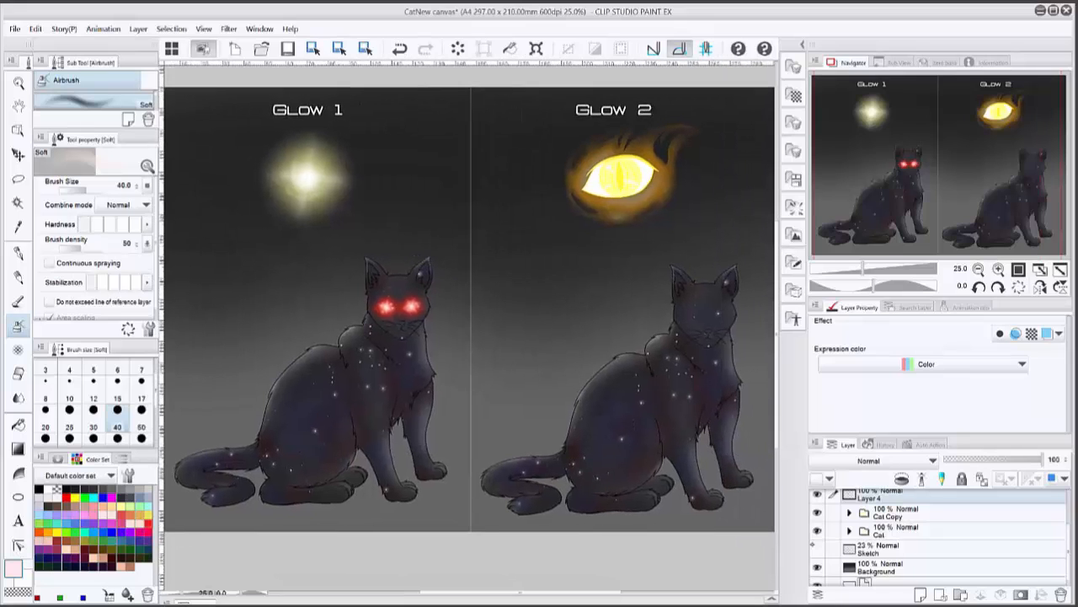
pyautogui.scroll(2, 935, 536)
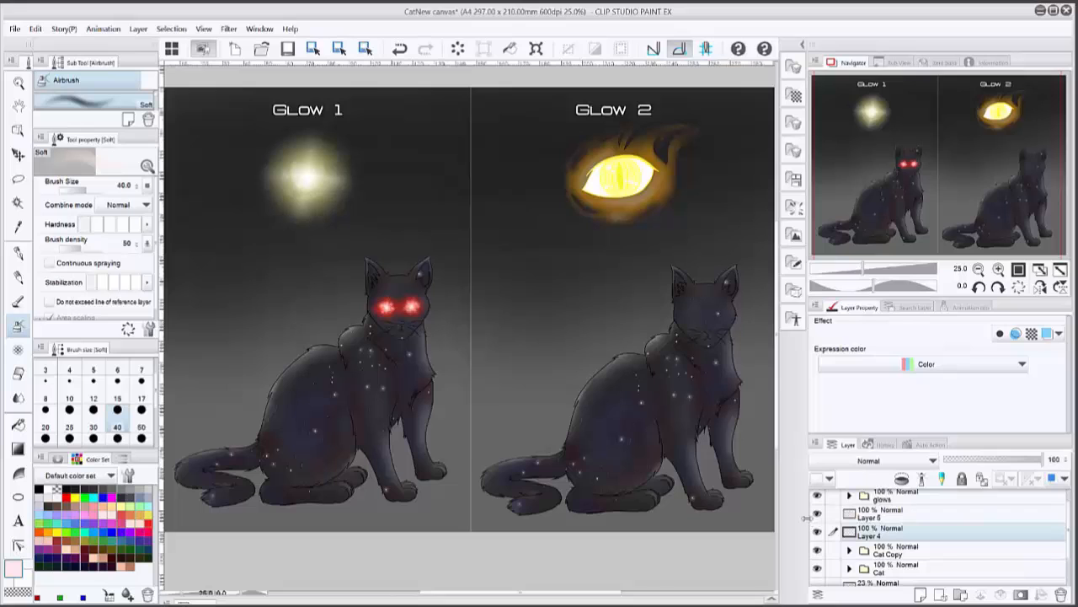
pyautogui.moveTo(539, 337); pyautogui.dragTo(425, 326)
pyautogui.click(888, 513)
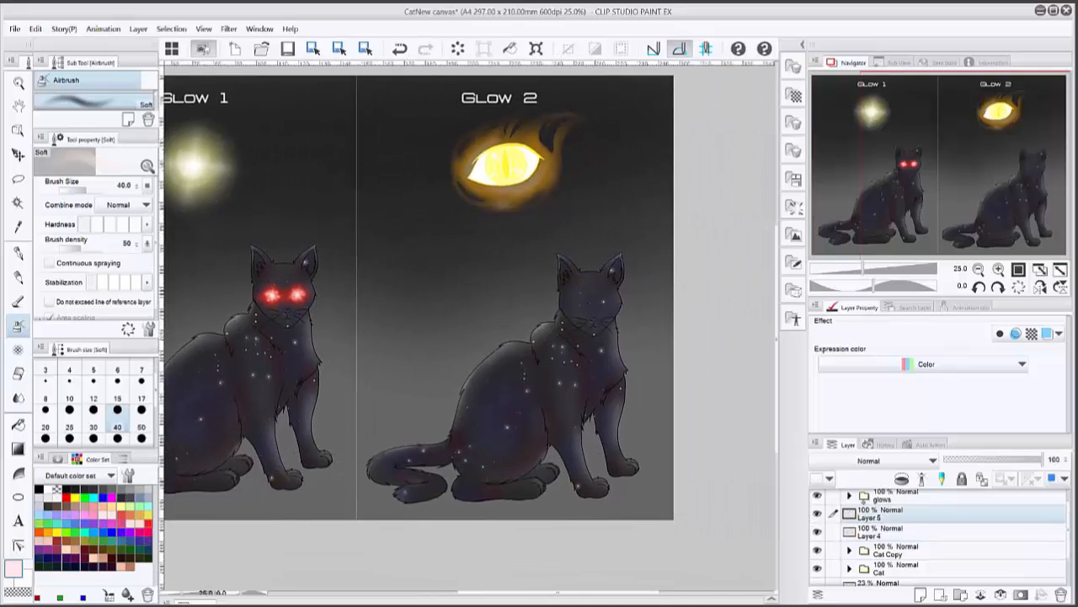
pyautogui.scroll(6, 624, 332)
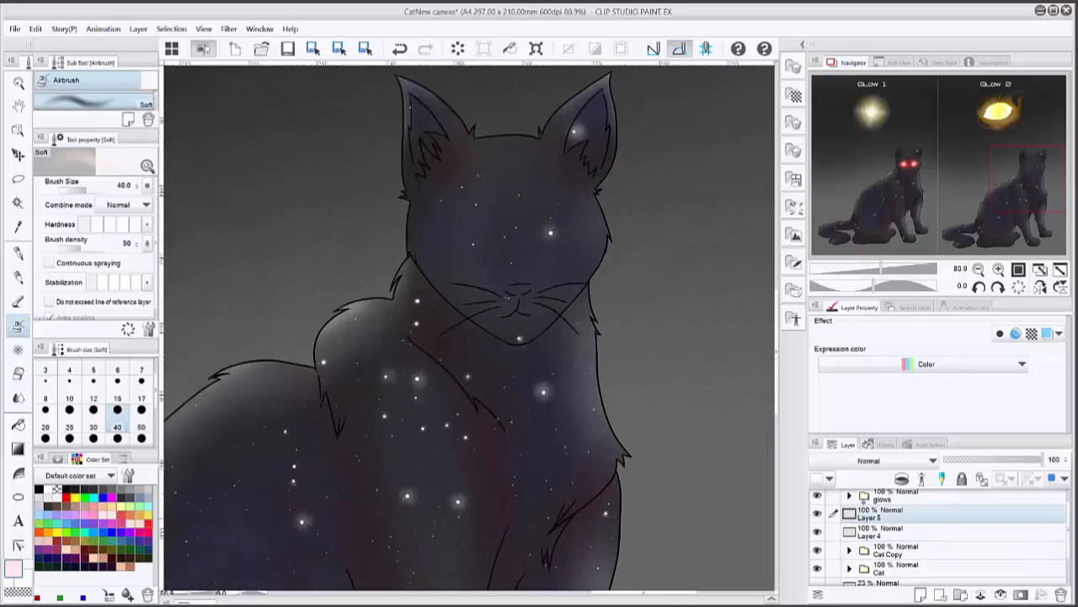
pyautogui.moveTo(571, 264); pyautogui.dragTo(603, 341)
pyautogui.scroll(2, 603, 342)
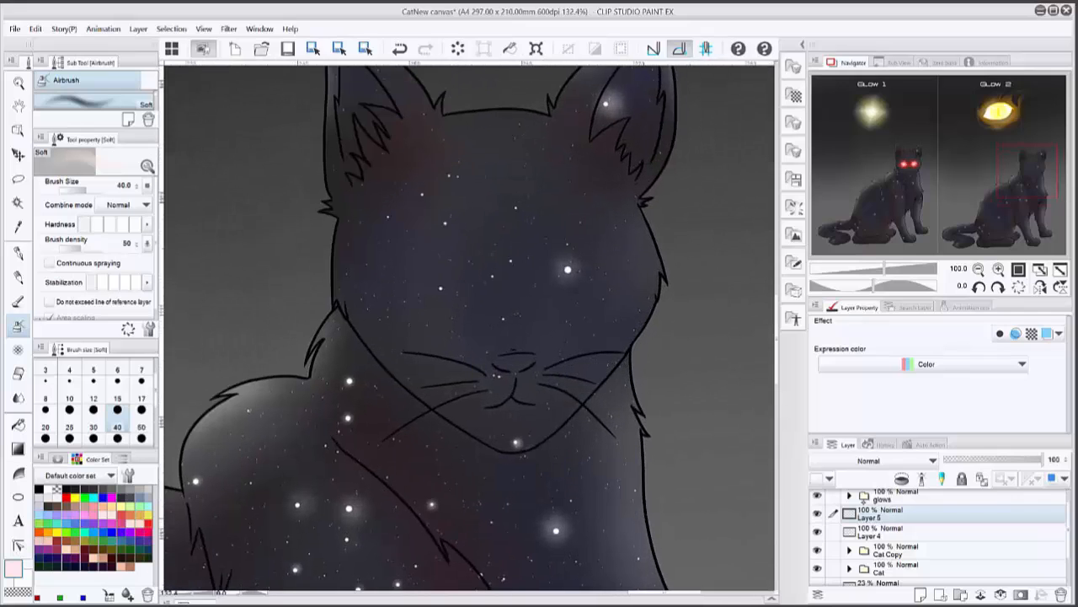
pyautogui.moveTo(557, 285); pyautogui.dragTo(539, 328)
pyautogui.scroll(1, 539, 328)
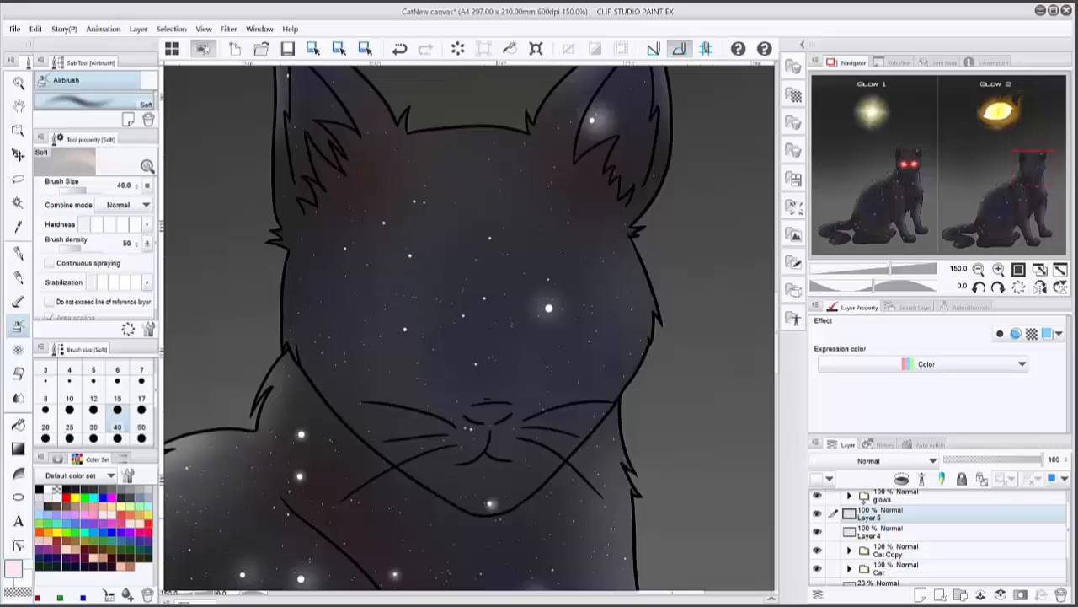
# - Set the drawing colour to a light red (RGB 242, 94, 101)
pyautogui.click(150, 520)
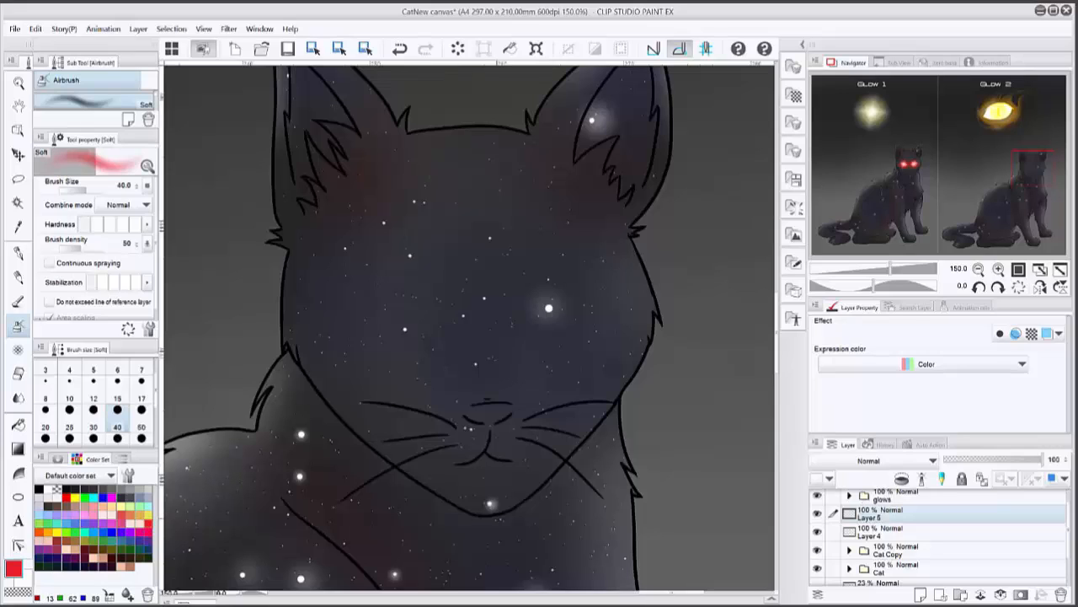
pyautogui.click(14, 567)
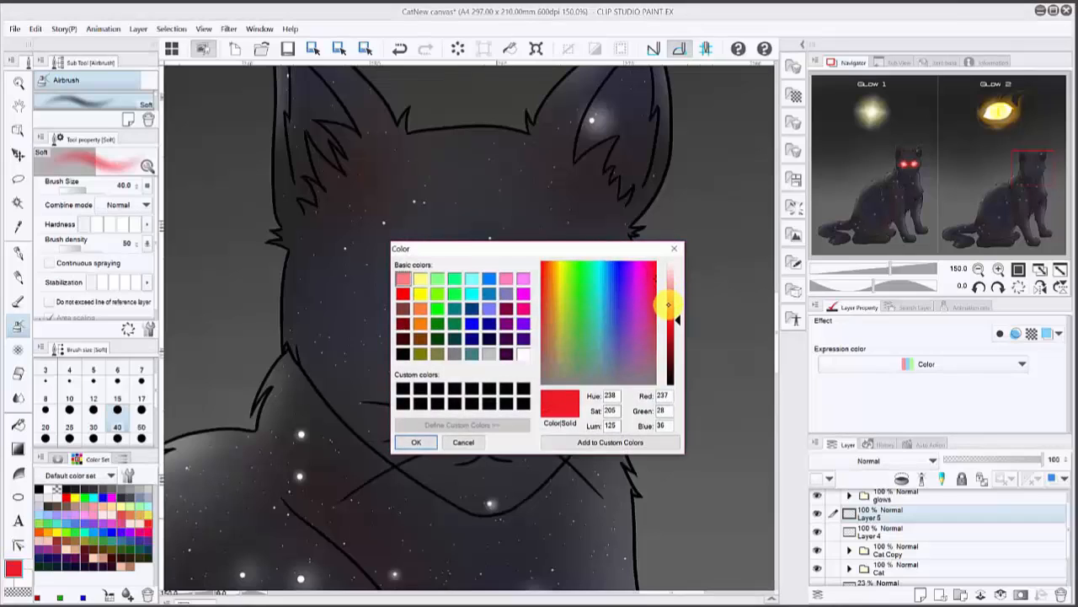
pyautogui.click(671, 305)
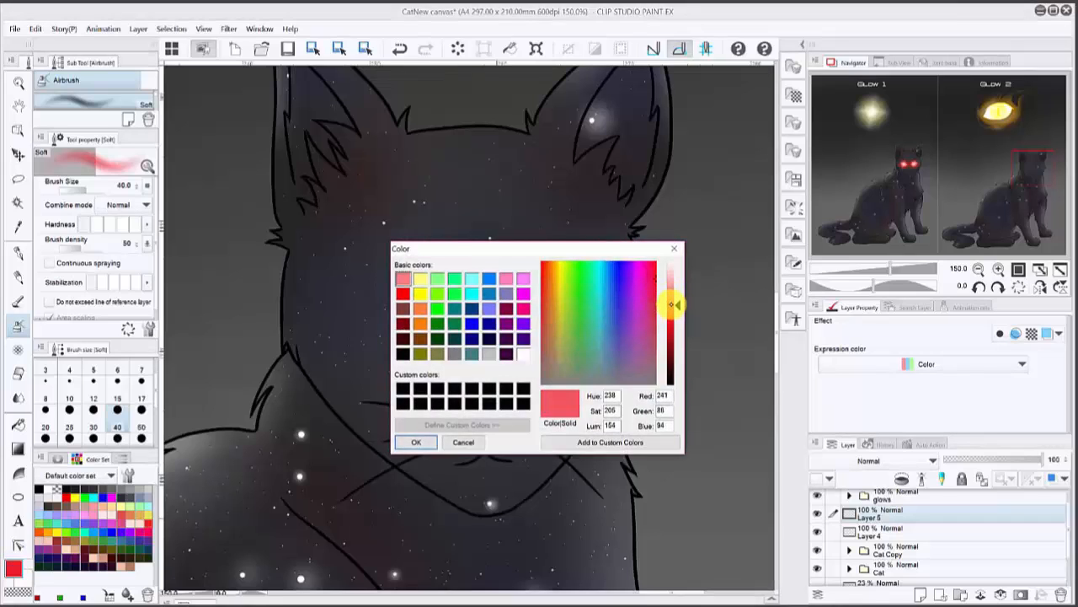
pyautogui.moveTo(674, 305); pyautogui.dragTo(673, 303)
pyautogui.click(422, 443)
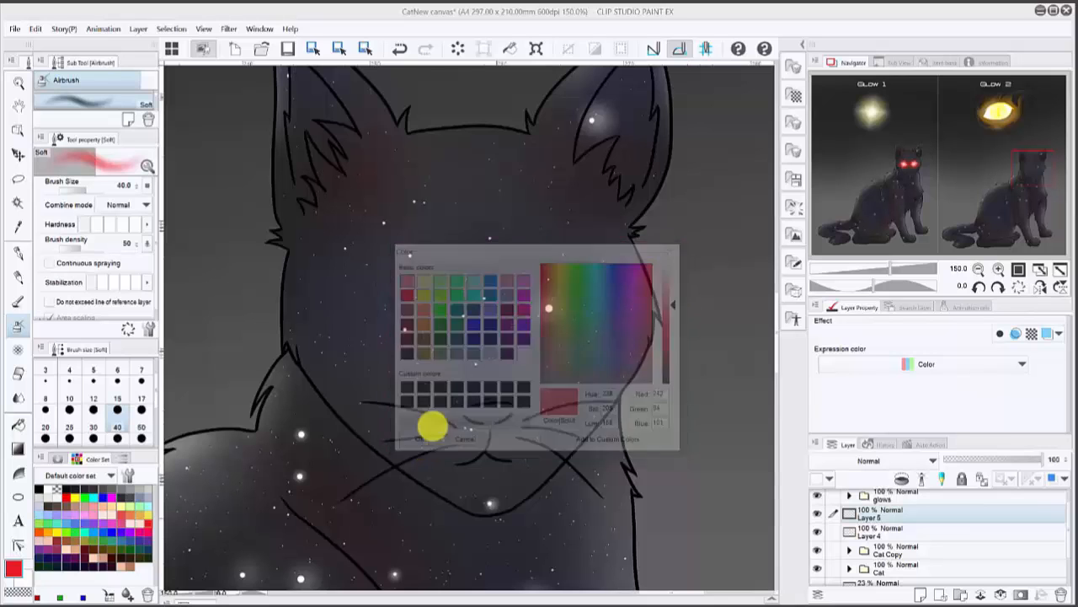
# - Outline a slanted, pointed eye on the right side of the cat's face with the Turnip pen at brush size 8
pyautogui.scroll(5, 589, 322)
pyautogui.moveTo(488, 289)
pyautogui.mouseDown()
pyautogui.moveTo(553, 291)
pyautogui.moveTo(511, 234)
pyautogui.moveTo(510, 279)
pyautogui.mouseUp()
pyautogui.click(18, 252)
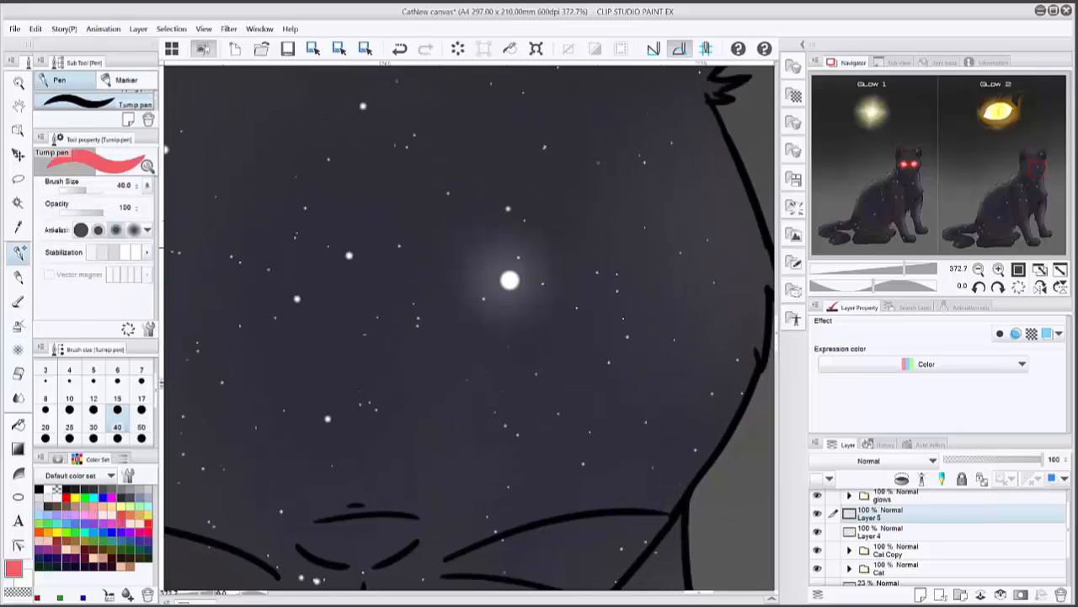
pyautogui.click(45, 389)
pyautogui.moveTo(470, 328); pyautogui.dragTo(451, 344)
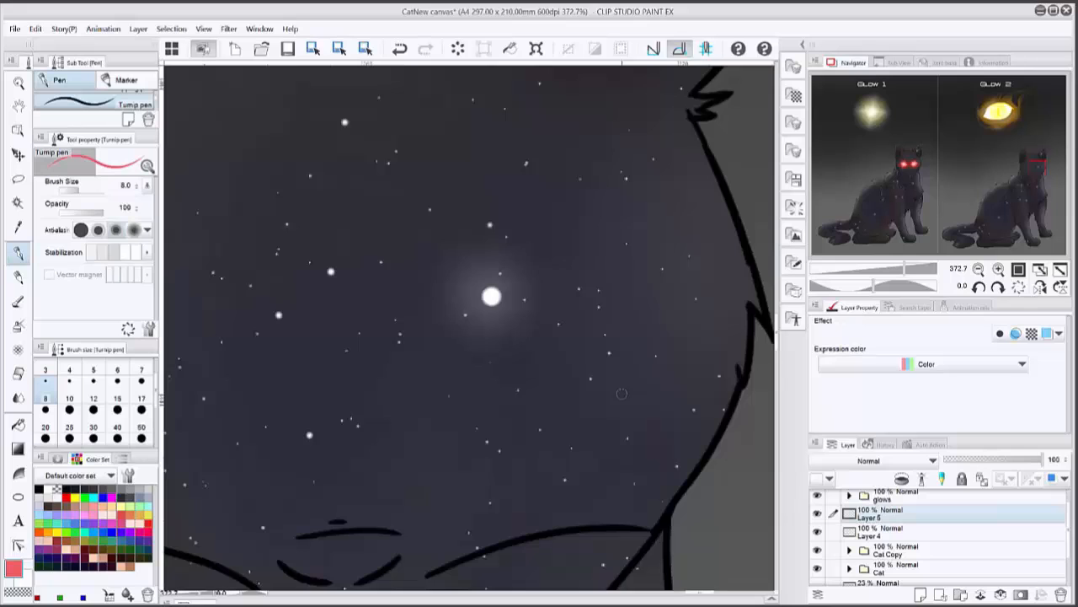
pyautogui.scroll(-2, 621, 393)
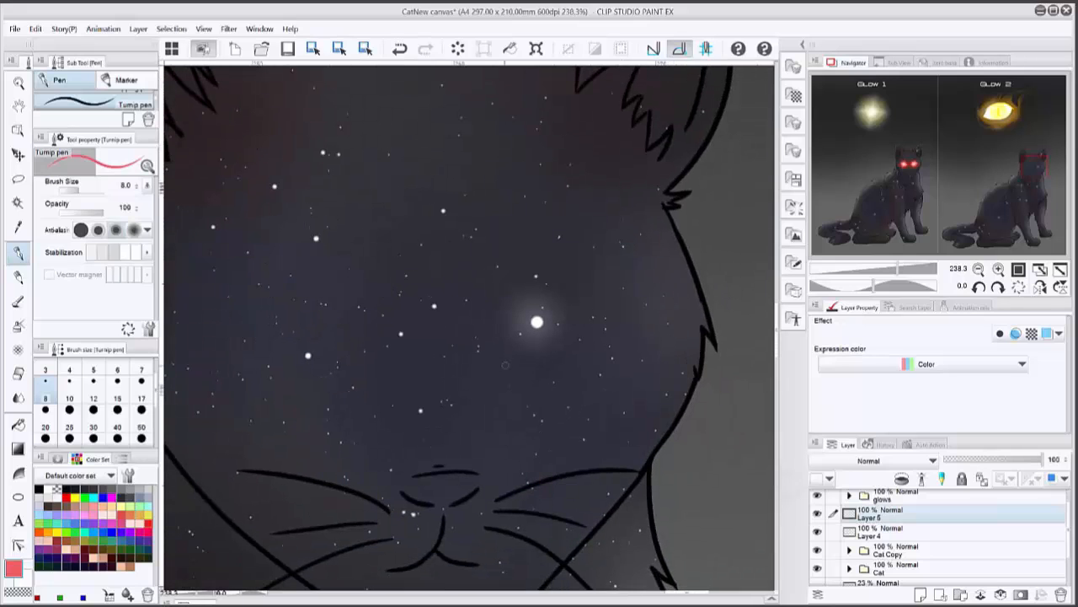
pyautogui.moveTo(484, 392)
pyautogui.mouseDown()
pyautogui.moveTo(570, 291)
pyautogui.moveTo(613, 281)
pyautogui.mouseUp()
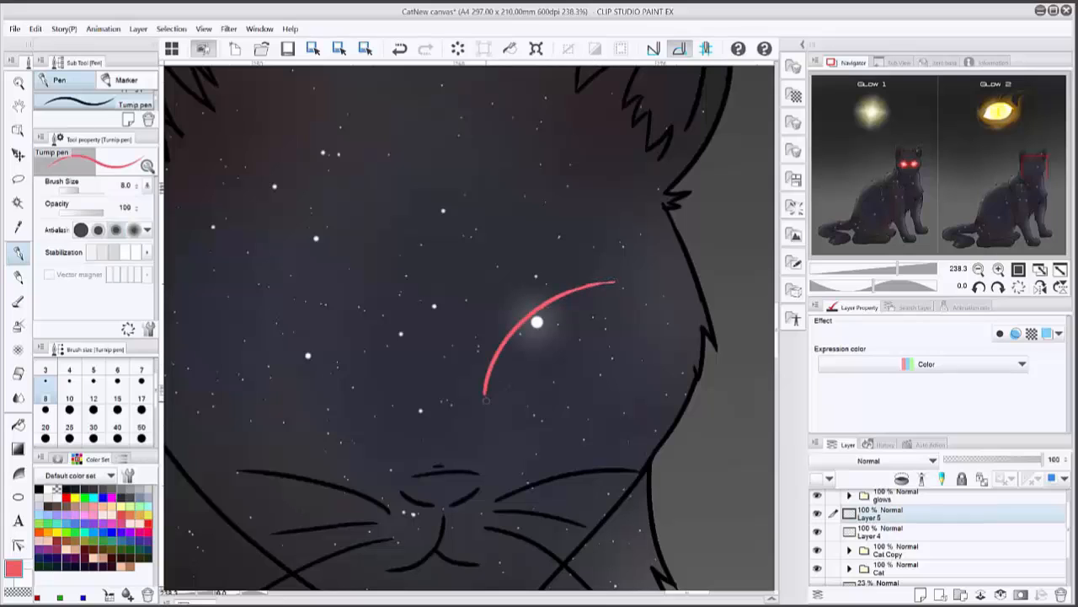
pyautogui.moveTo(496, 384); pyautogui.dragTo(484, 393)
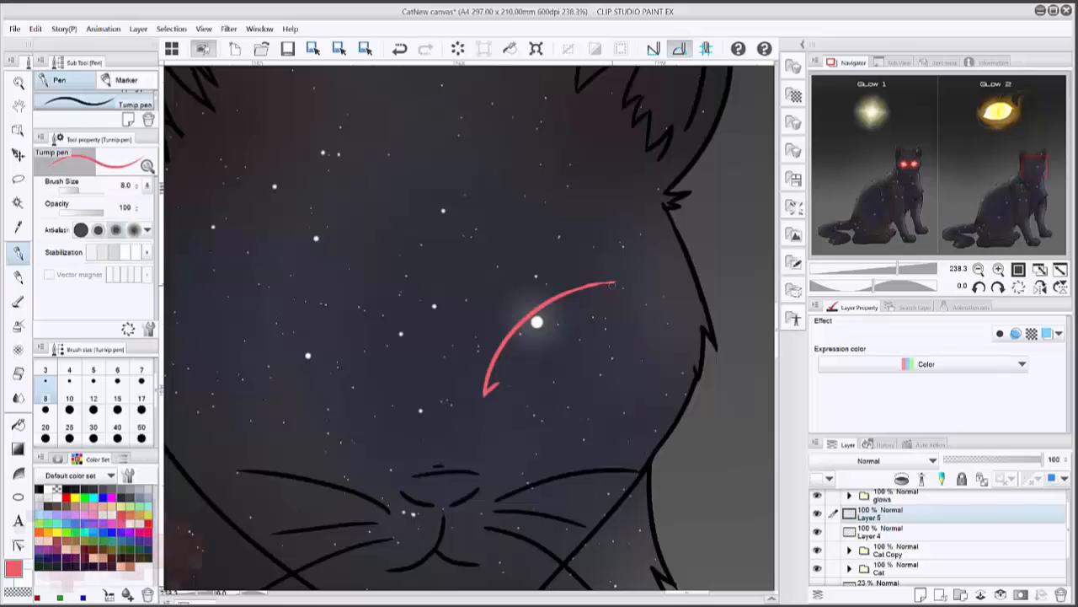
pyautogui.moveTo(614, 283); pyautogui.dragTo(609, 295)
pyautogui.moveTo(501, 386)
pyautogui.mouseDown()
pyautogui.moveTo(524, 397)
pyautogui.moveTo(611, 316)
pyautogui.mouseUp()
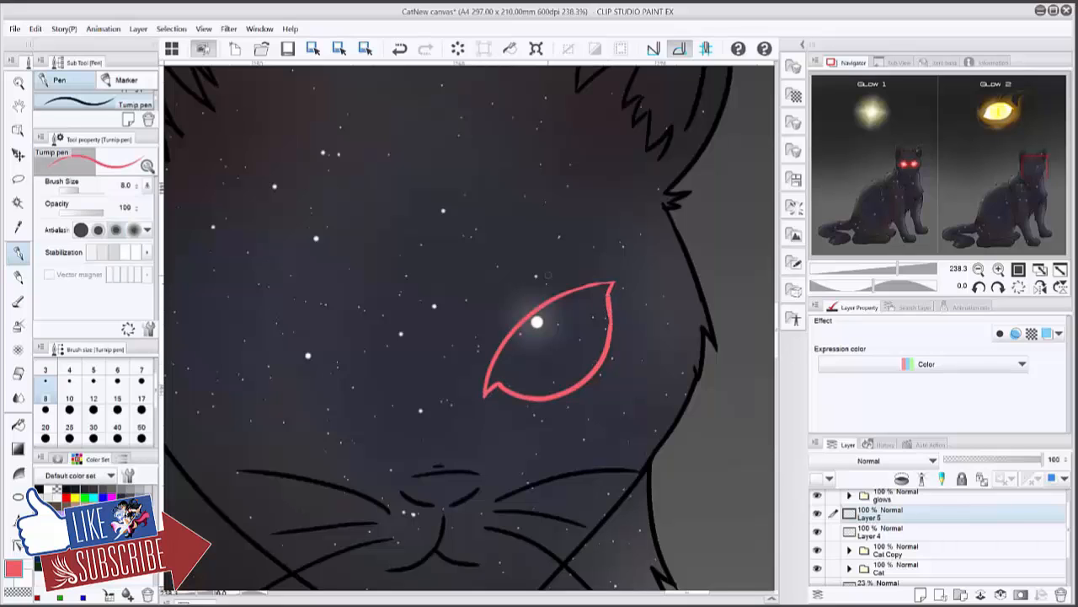
# - Flip the canvas view horizontally and draw a matching pointed outline for the cat's other eye
pyautogui.moveTo(548, 276); pyautogui.dragTo(619, 266)
pyautogui.click(1039, 287)
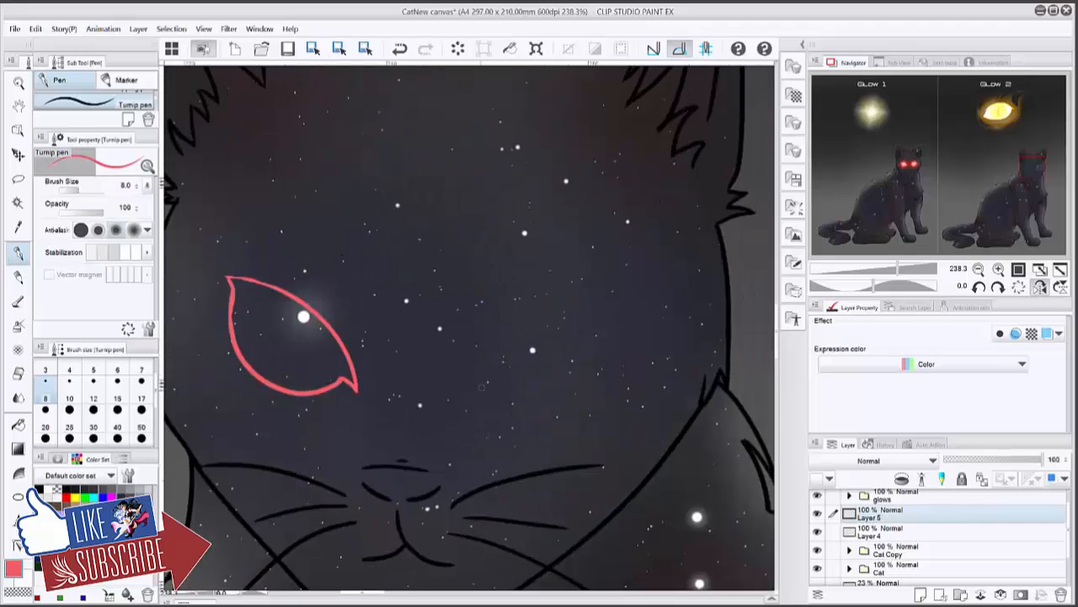
pyautogui.moveTo(479, 396); pyautogui.dragTo(611, 267)
pyautogui.moveTo(610, 267); pyautogui.dragTo(603, 284)
pyautogui.moveTo(478, 396); pyautogui.dragTo(603, 285)
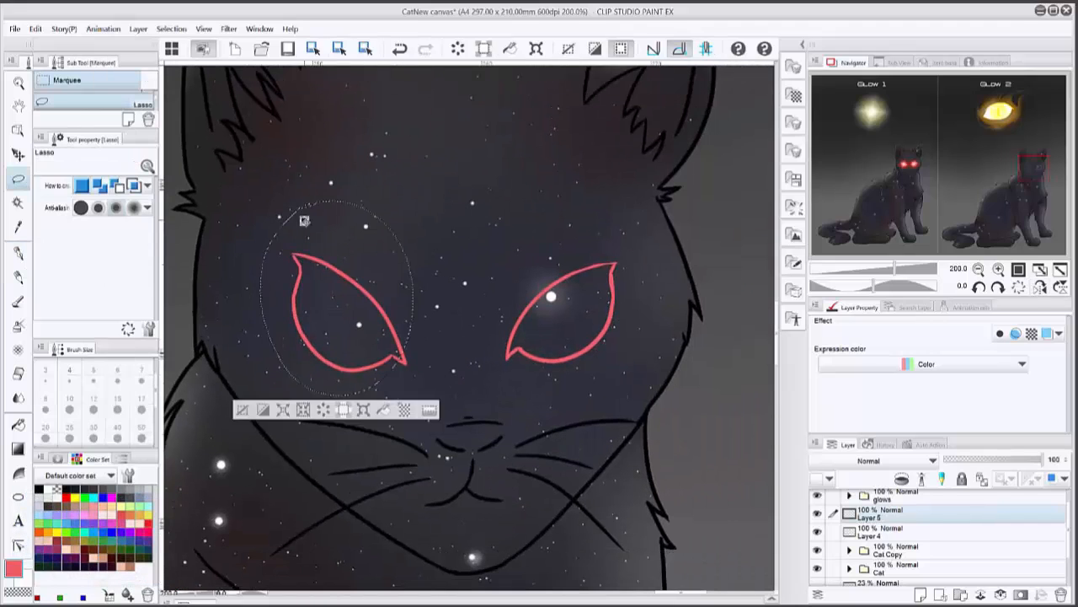
# - Scale the lassoed left eye outline to 95% and rotate it by about -12.2 degrees, then deselect it
pyautogui.hotkey('ctrl', 't')
pyautogui.moveTo(440, 415); pyautogui.dragTo(477, 430)
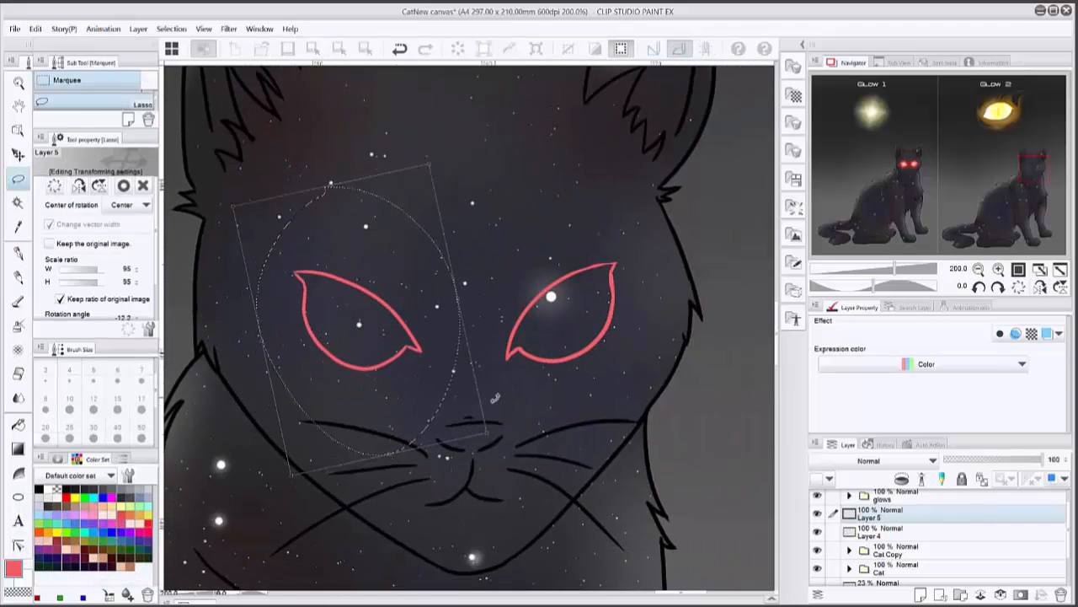
pyautogui.hotkey('ctrl', 'd')
pyautogui.click(472, 267)
pyautogui.hotkey('ctrl', 'd')
# - Lasso the right eye outline and move it slightly outward from the centre of the face
pyautogui.moveTo(548, 223)
pyautogui.mouseDown()
pyautogui.moveTo(505, 289)
pyautogui.moveTo(518, 249)
pyautogui.mouseUp()
pyautogui.hotkey('ctrl', 't')
pyautogui.moveTo(606, 357); pyautogui.dragTo(612, 370)
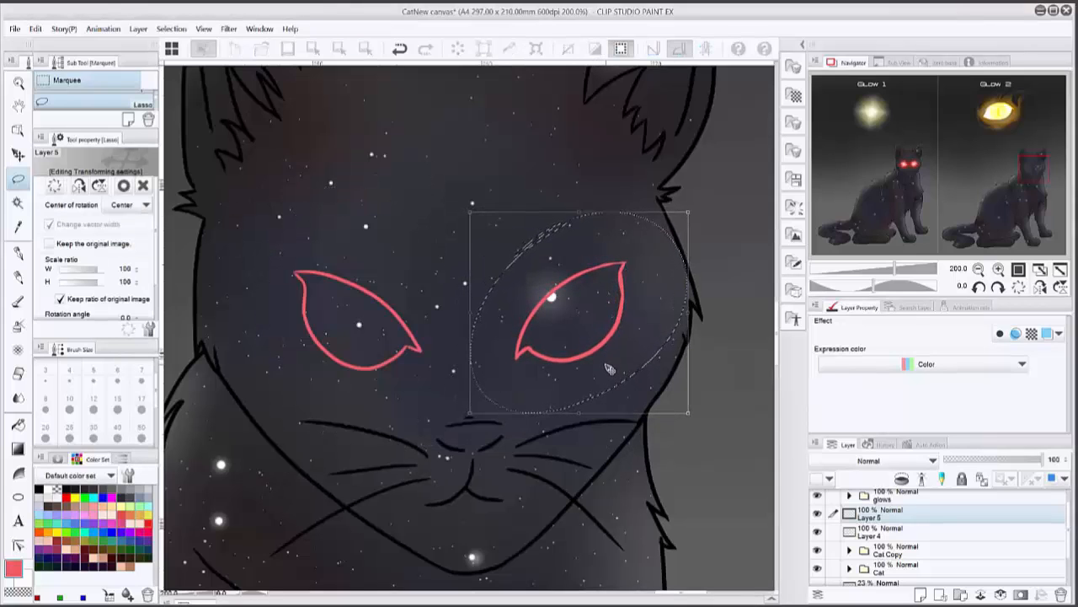
pyautogui.click(967, 511)
pyautogui.press('Return')
pyautogui.click(482, 426)
# - Nudge both eye outlines together with the Move layer tool to centre them on the face
pyautogui.scroll(-3, 486, 416)
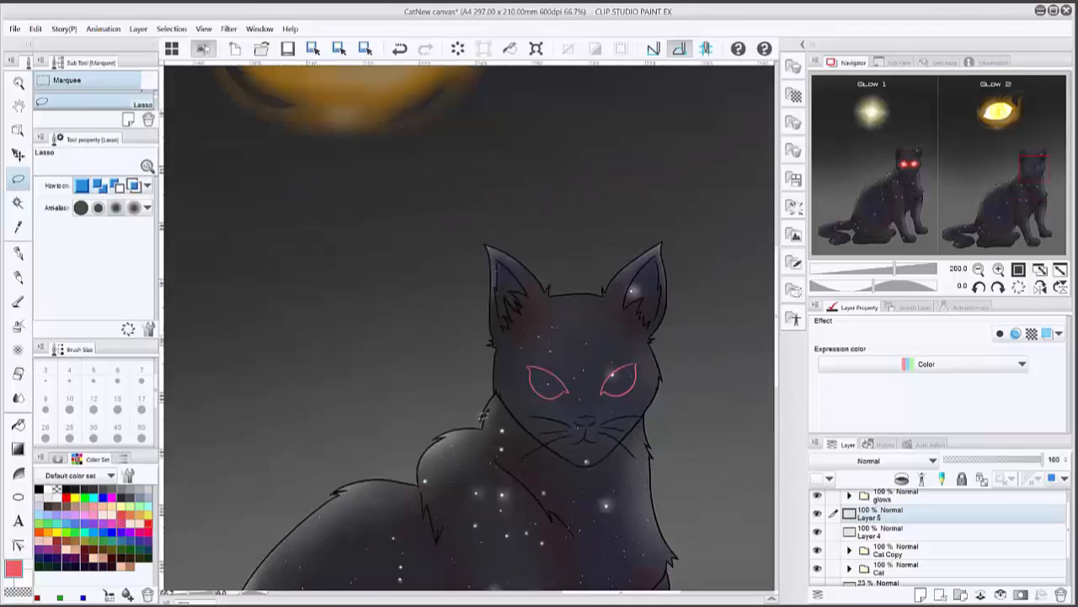
pyautogui.scroll(2, 486, 416)
pyautogui.press('k')
pyautogui.moveTo(577, 391); pyautogui.dragTo(583, 390)
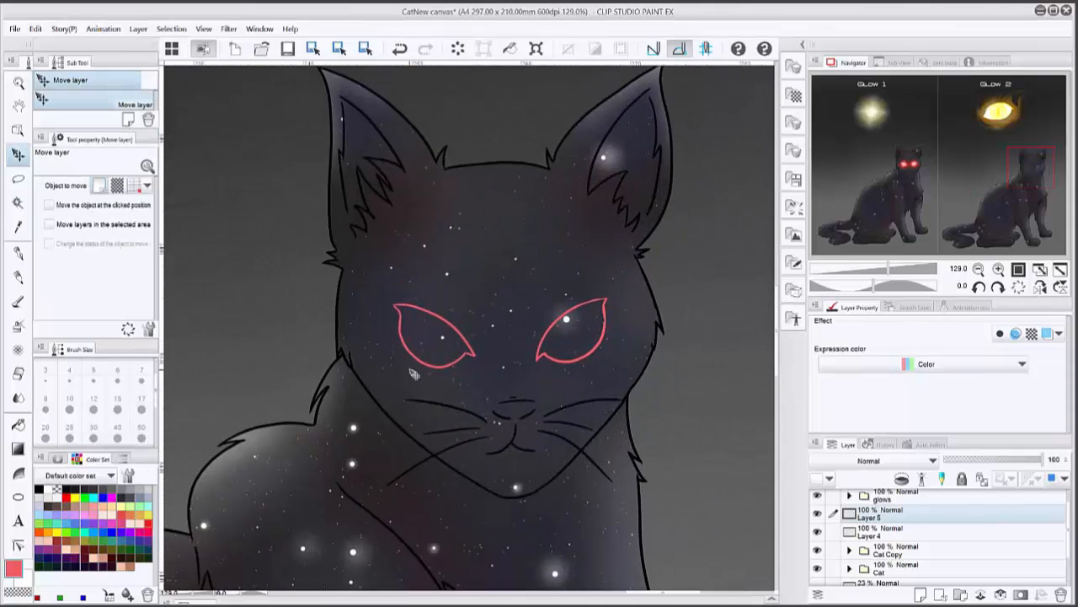
# - Draw a round iris and a narrow slit pupil inside the right eye with the Turnip pen
pyautogui.press('p')
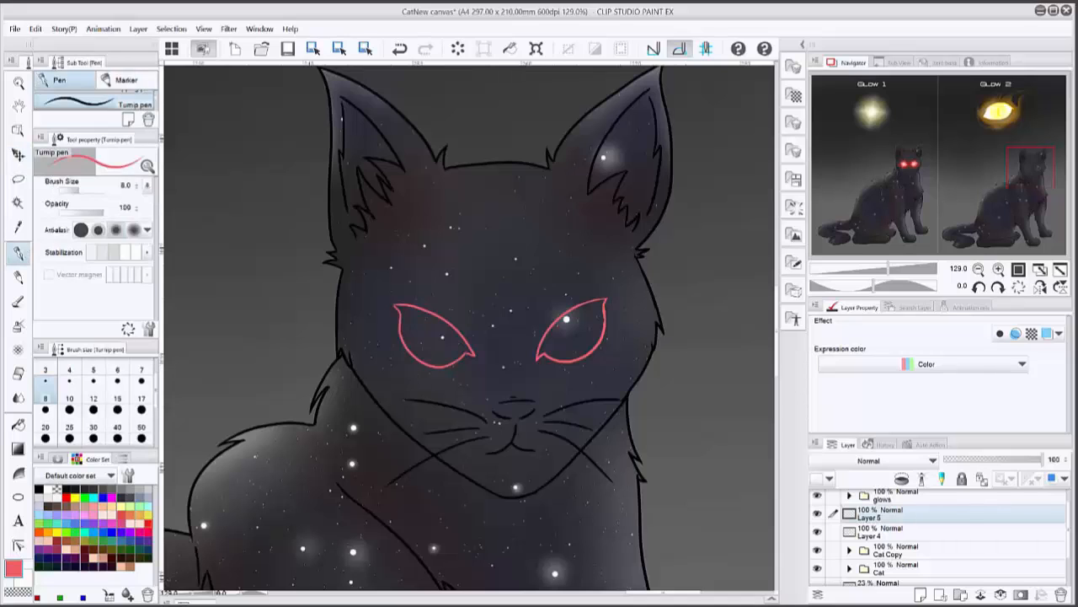
pyautogui.scroll(5, 619, 342)
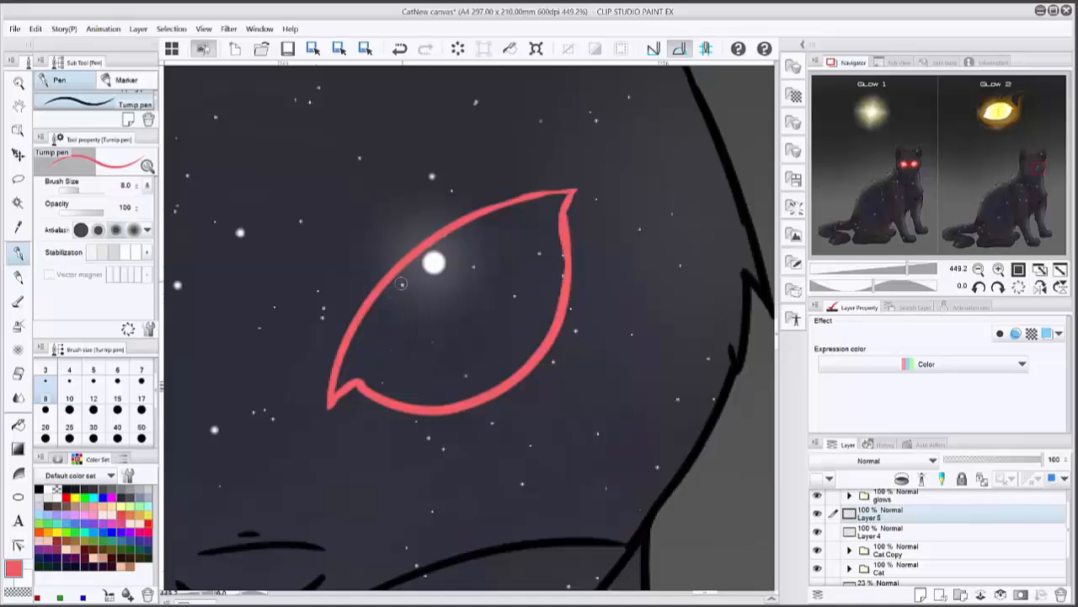
pyautogui.moveTo(401, 274)
pyautogui.mouseDown()
pyautogui.moveTo(385, 324)
pyautogui.moveTo(421, 386)
pyautogui.moveTo(451, 395)
pyautogui.moveTo(520, 348)
pyautogui.mouseUp()
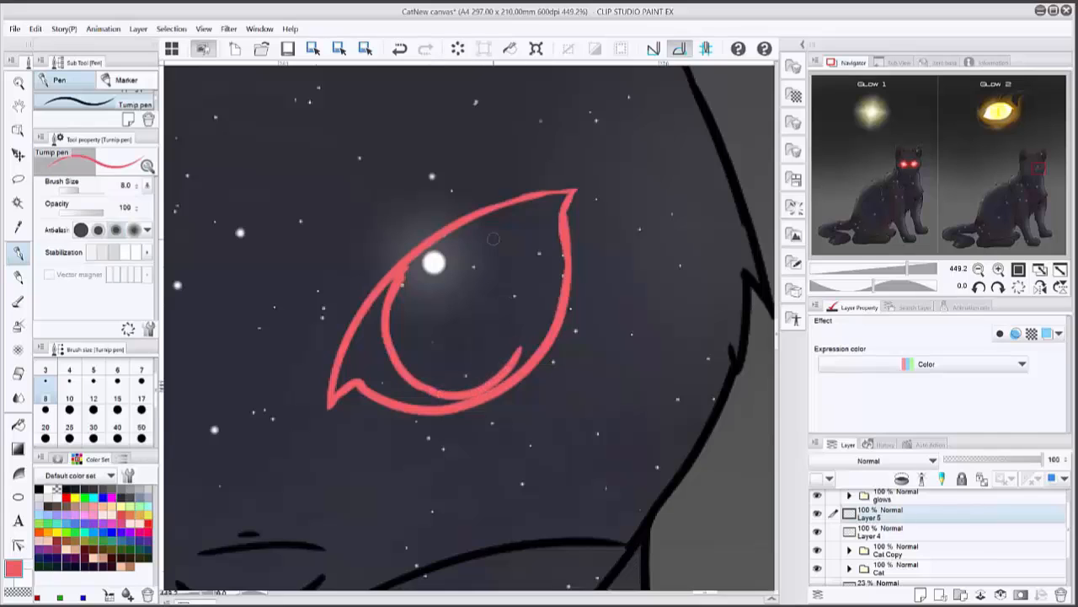
pyautogui.moveTo(400, 281)
pyautogui.mouseDown()
pyautogui.moveTo(472, 238)
pyautogui.moveTo(513, 259)
pyautogui.moveTo(528, 301)
pyautogui.moveTo(523, 358)
pyautogui.moveTo(504, 378)
pyautogui.moveTo(525, 341)
pyautogui.mouseUp()
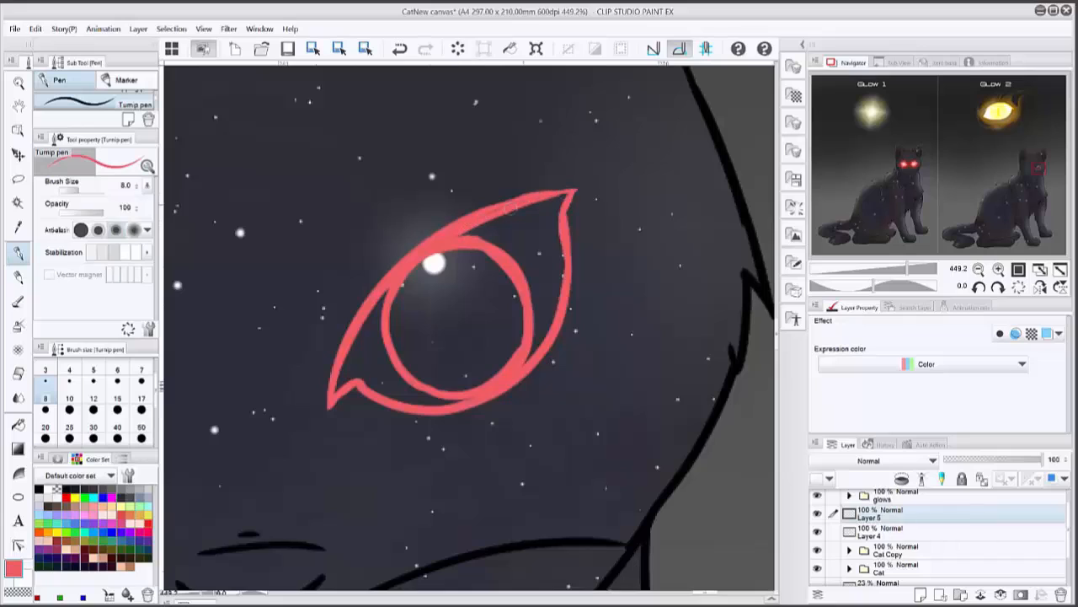
pyautogui.hotkey('ctrl', 'z')
pyautogui.moveTo(440, 289)
pyautogui.mouseDown()
pyautogui.moveTo(465, 375)
pyautogui.moveTo(460, 293)
pyautogui.moveTo(440, 278)
pyautogui.moveTo(469, 374)
pyautogui.moveTo(452, 283)
pyautogui.moveTo(460, 332)
pyautogui.mouseUp()
pyautogui.scroll(-4, 609, 331)
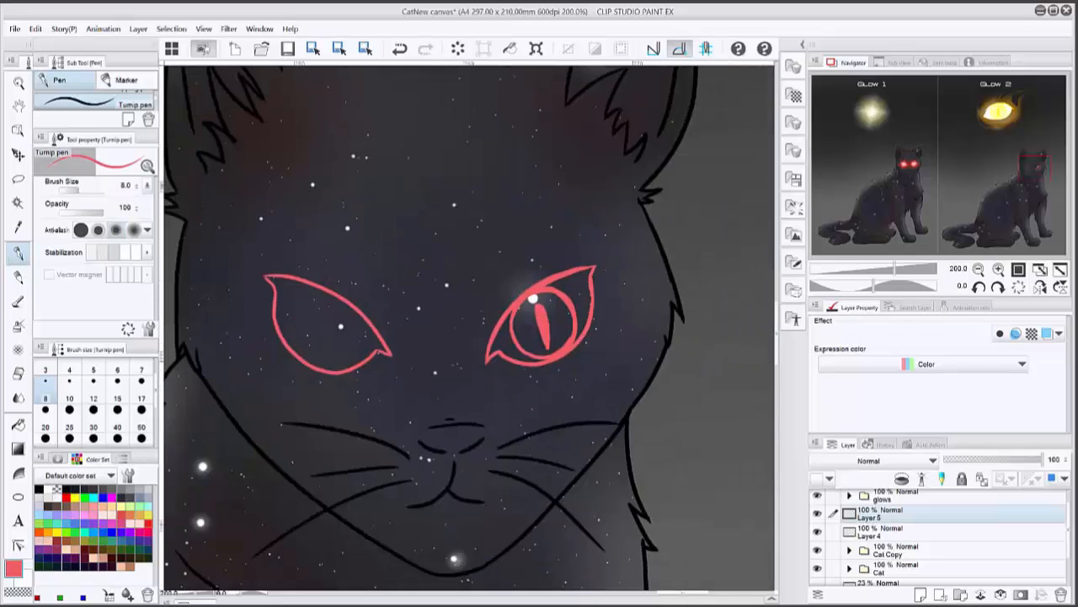
# - Draw a matching round iris and slit pupil inside the left eye, thickening the iris's upper edge
pyautogui.scroll(3, 387, 324)
pyautogui.moveTo(387, 324); pyautogui.dragTo(408, 318)
pyautogui.moveTo(293, 269)
pyautogui.mouseDown()
pyautogui.moveTo(251, 310)
pyautogui.moveTo(261, 379)
pyautogui.moveTo(301, 399)
pyautogui.moveTo(361, 348)
pyautogui.moveTo(355, 304)
pyautogui.mouseUp()
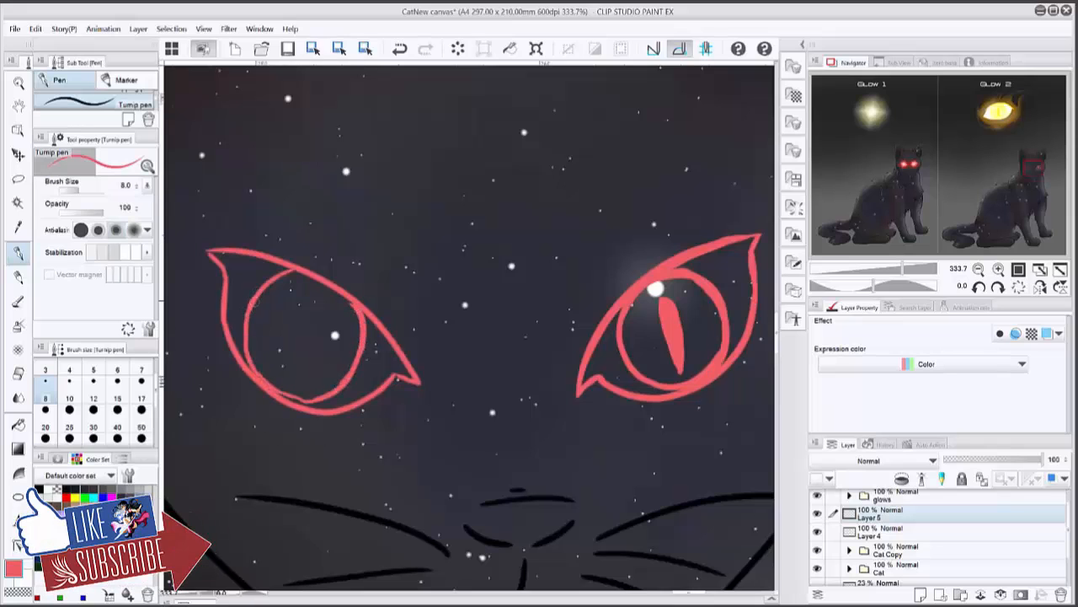
pyautogui.moveTo(255, 303)
pyautogui.mouseDown()
pyautogui.moveTo(304, 271)
pyautogui.moveTo(322, 279)
pyautogui.mouseUp()
pyautogui.click(400, 49)
pyautogui.scroll(1, 384, 278)
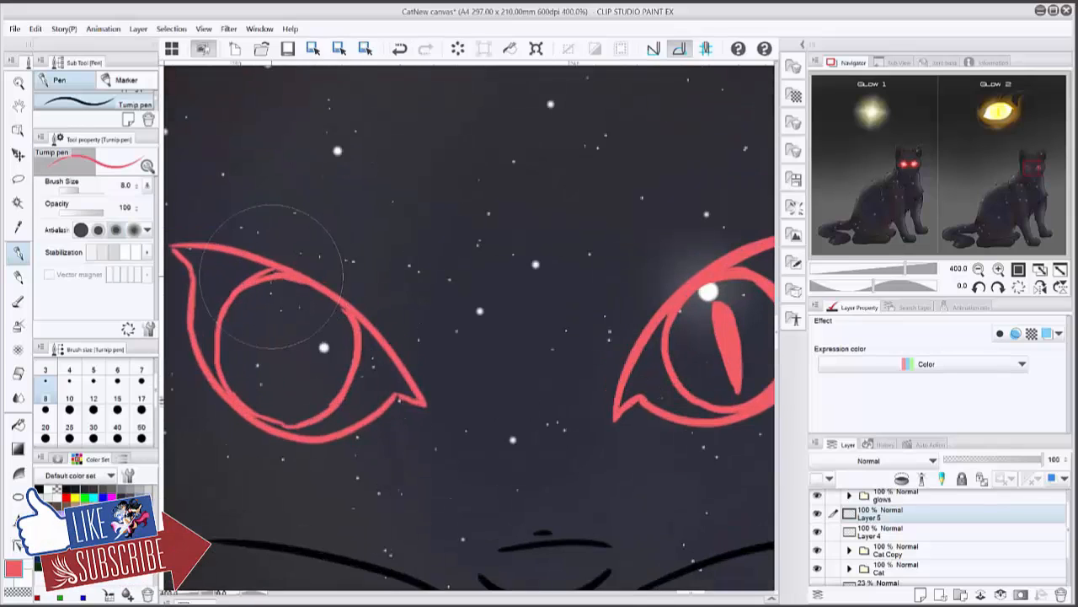
pyautogui.press('e')
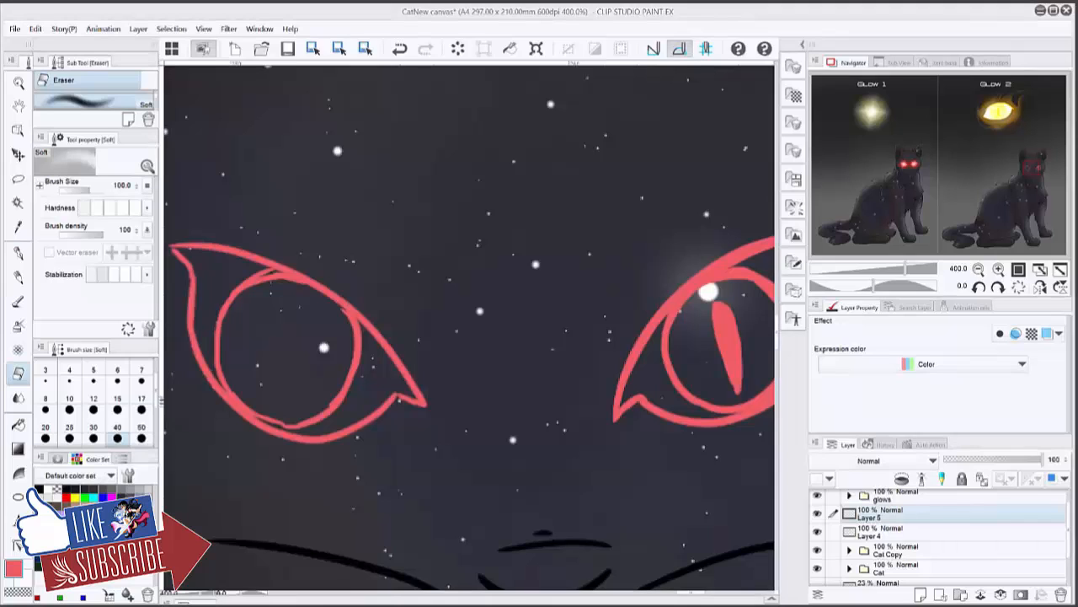
pyautogui.press('p')
pyautogui.moveTo(283, 308)
pyautogui.mouseDown()
pyautogui.moveTo(286, 392)
pyautogui.moveTo(286, 315)
pyautogui.moveTo(288, 401)
pyautogui.mouseUp()
pyautogui.moveTo(240, 291)
pyautogui.mouseDown()
pyautogui.moveTo(265, 282)
pyautogui.moveTo(239, 398)
pyautogui.moveTo(250, 410)
pyautogui.moveTo(354, 332)
pyautogui.mouseUp()
# - Compare the cat's new eyes with the iris detail of the yellow Glow 2 sample eye
pyautogui.scroll(-3, 571, 345)
pyautogui.scroll(-4, 590, 447)
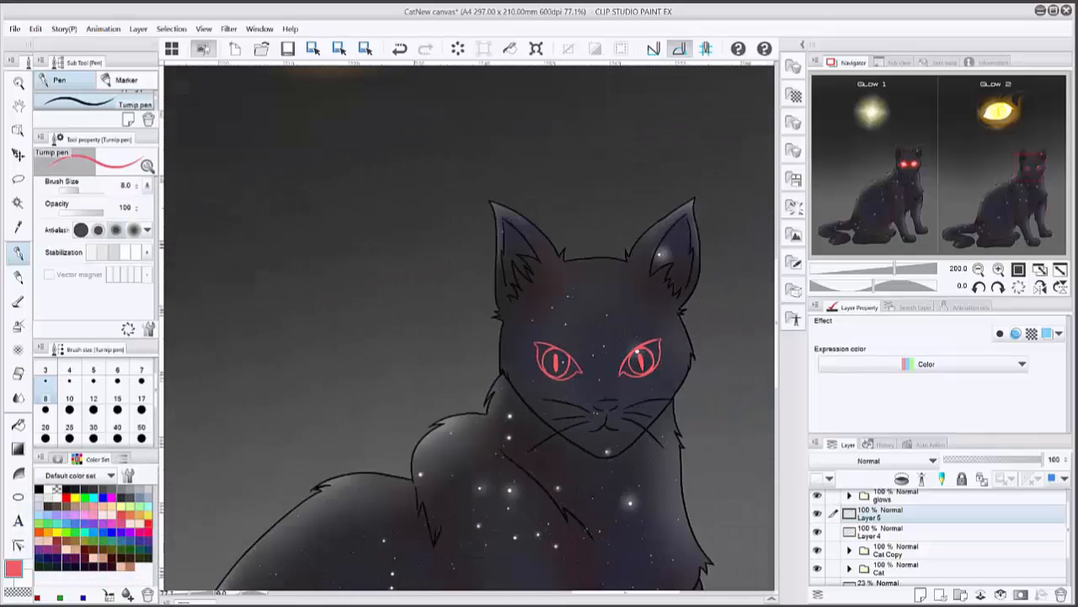
pyautogui.moveTo(476, 163); pyautogui.dragTo(503, 255)
pyautogui.scroll(3, 503, 255)
pyautogui.scroll(1, 469, 327)
pyautogui.moveTo(379, 210); pyautogui.dragTo(527, 376)
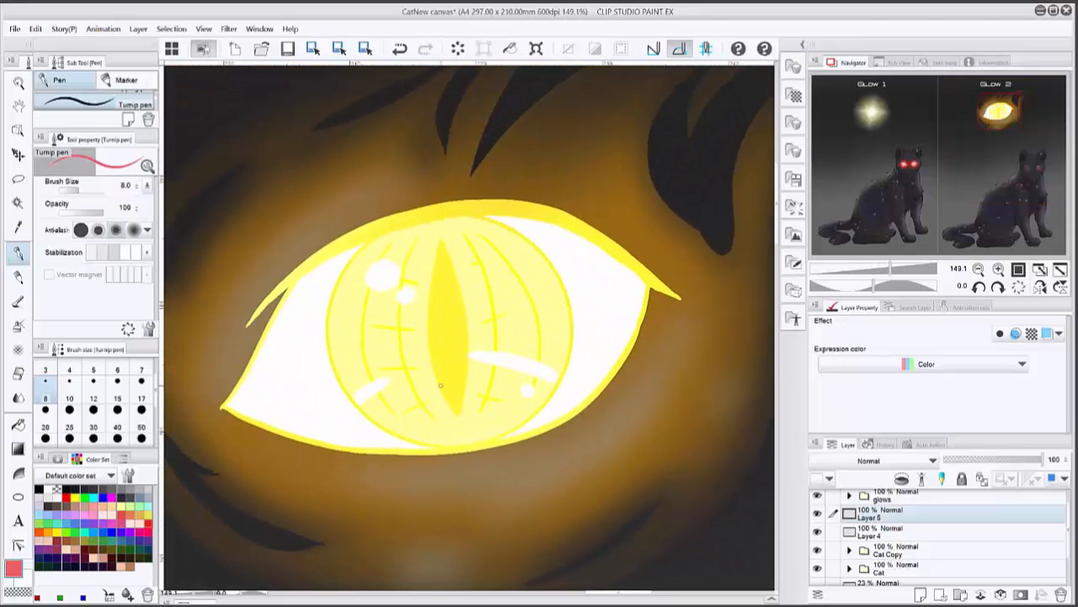
pyautogui.moveTo(472, 387); pyautogui.dragTo(423, 289)
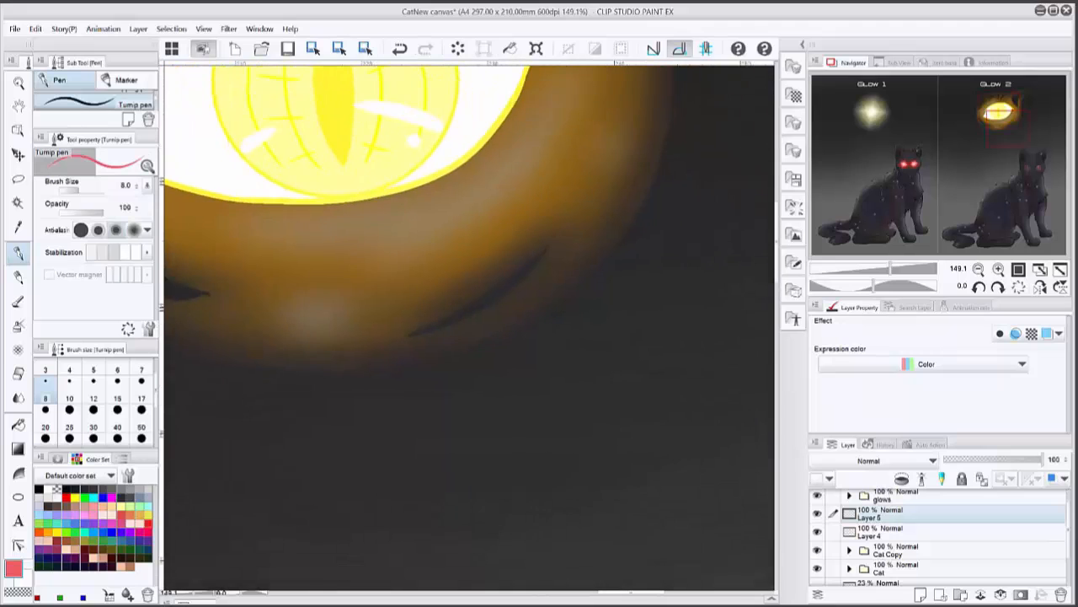
pyautogui.moveTo(522, 522); pyautogui.dragTo(423, 160)
pyautogui.moveTo(606, 556); pyautogui.dragTo(337, 198)
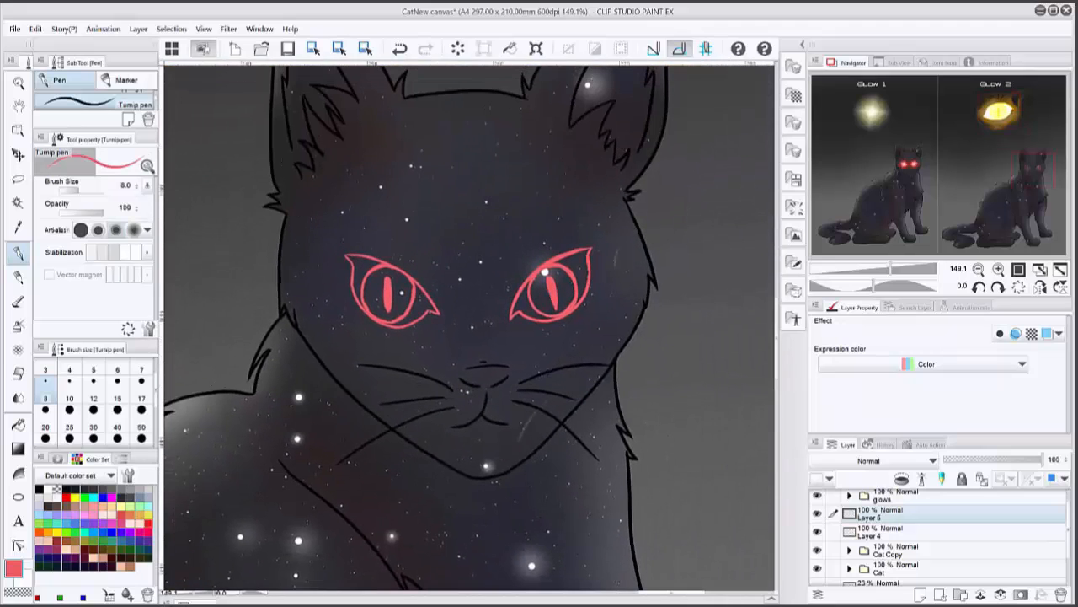
# - Draw a thin curved line on each side of the right eye's pupil with the pen at brush size 6
pyautogui.scroll(5, 562, 298)
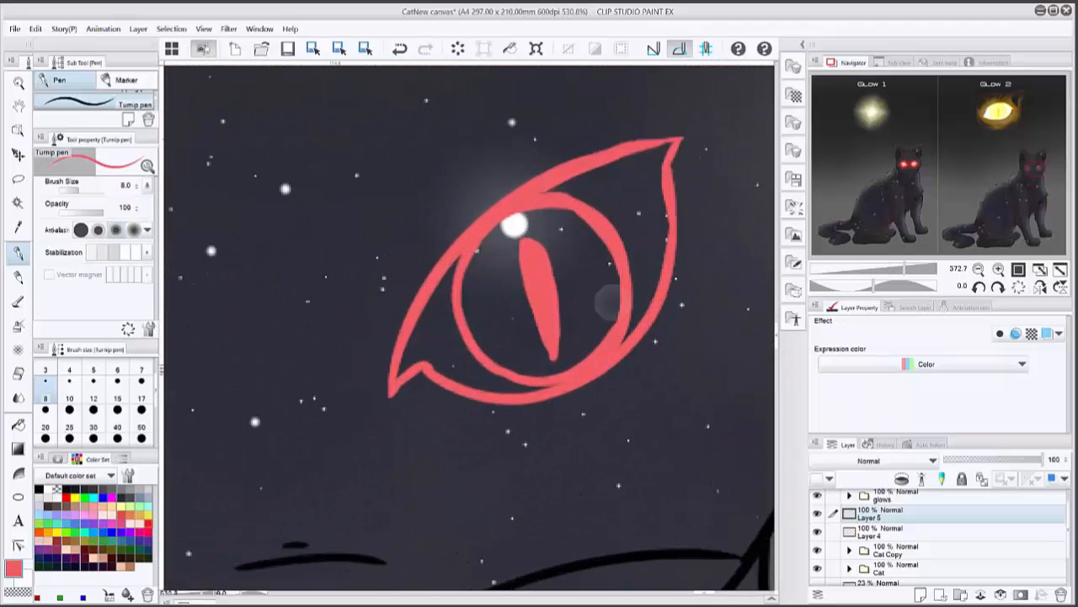
pyautogui.click(117, 376)
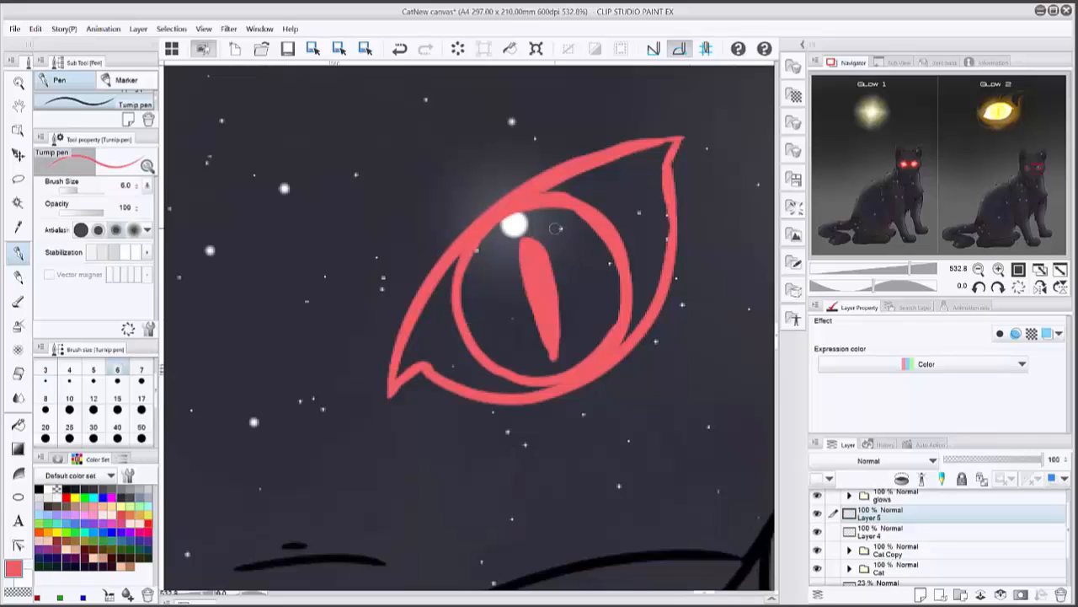
pyautogui.moveTo(555, 227); pyautogui.dragTo(575, 347)
pyautogui.moveTo(511, 236)
pyautogui.mouseDown()
pyautogui.moveTo(495, 300)
pyautogui.moveTo(508, 335)
pyautogui.mouseUp()
pyautogui.moveTo(504, 255)
pyautogui.mouseDown()
pyautogui.moveTo(508, 323)
pyautogui.moveTo(530, 354)
pyautogui.mouseUp()
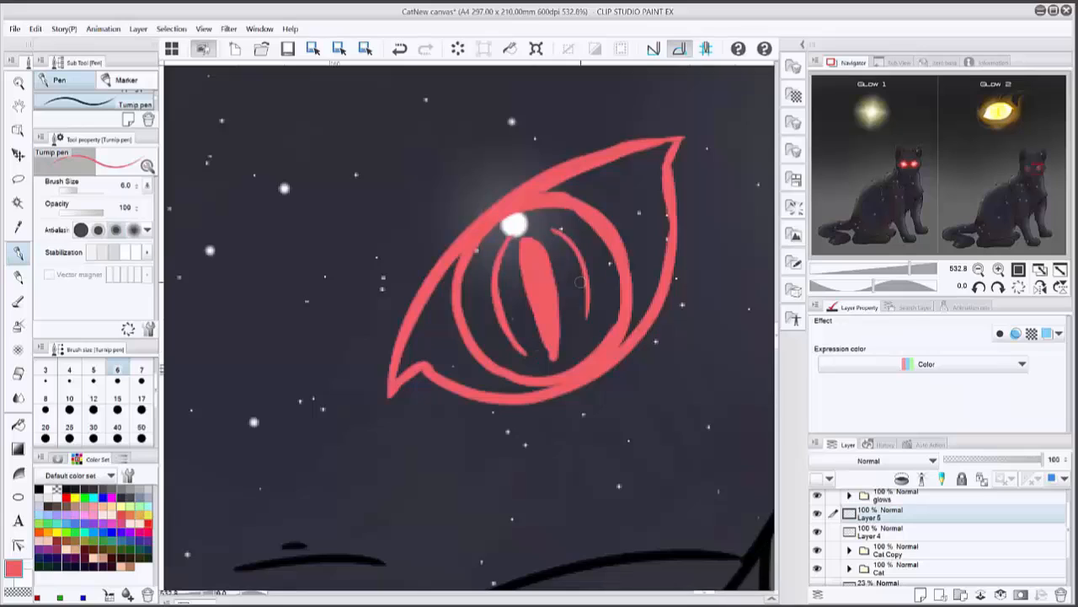
pyautogui.moveTo(580, 282); pyautogui.dragTo(589, 318)
# - Add three short cross strokes to each curved line in the right eye's iris
pyautogui.moveTo(487, 333); pyautogui.dragTo(522, 336)
pyautogui.moveTo(476, 298); pyautogui.dragTo(507, 299)
pyautogui.moveTo(484, 264); pyautogui.dragTo(499, 266)
pyautogui.moveTo(564, 255); pyautogui.dragTo(583, 240)
pyautogui.moveTo(576, 292); pyautogui.dragTo(595, 278)
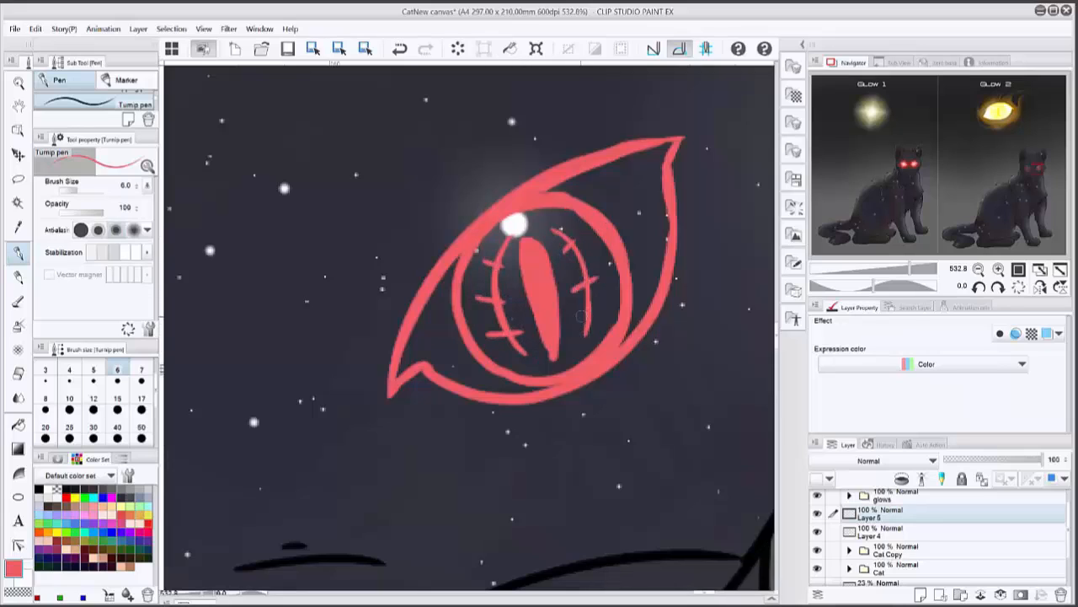
pyautogui.moveTo(580, 318); pyautogui.dragTo(602, 307)
# - Draw curved lines on both sides of the left eye's pupil and add short cross strokes to the outer one
pyautogui.moveTo(506, 295); pyautogui.dragTo(766, 325)
pyautogui.moveTo(505, 325); pyautogui.dragTo(639, 329)
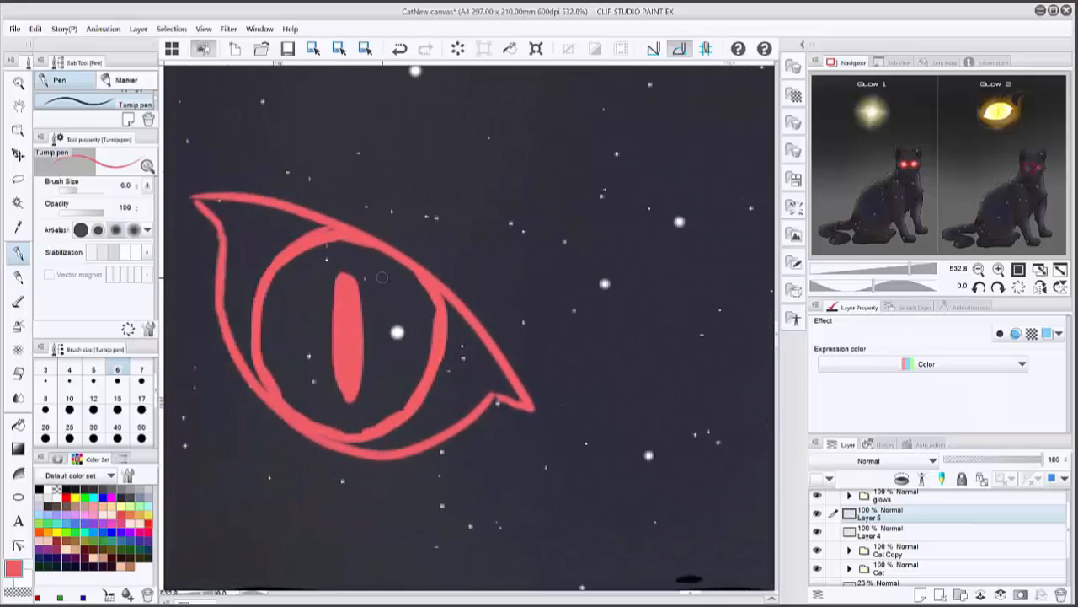
pyautogui.moveTo(382, 277)
pyautogui.mouseDown()
pyautogui.moveTo(394, 359)
pyautogui.moveTo(370, 408)
pyautogui.mouseUp()
pyautogui.moveTo(329, 258)
pyautogui.mouseDown()
pyautogui.moveTo(299, 313)
pyautogui.moveTo(323, 391)
pyautogui.moveTo(316, 367)
pyautogui.mouseUp()
pyautogui.moveTo(287, 328); pyautogui.dragTo(306, 331)
pyautogui.moveTo(296, 294); pyautogui.dragTo(319, 291)
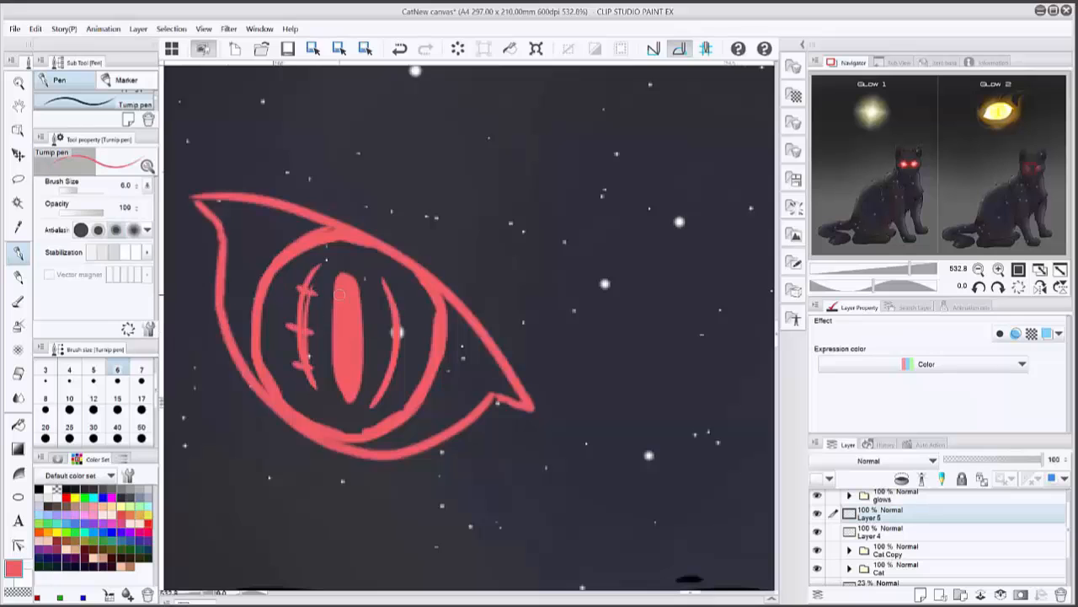
pyautogui.scroll(-4, 598, 358)
pyautogui.moveTo(598, 358); pyautogui.dragTo(518, 329)
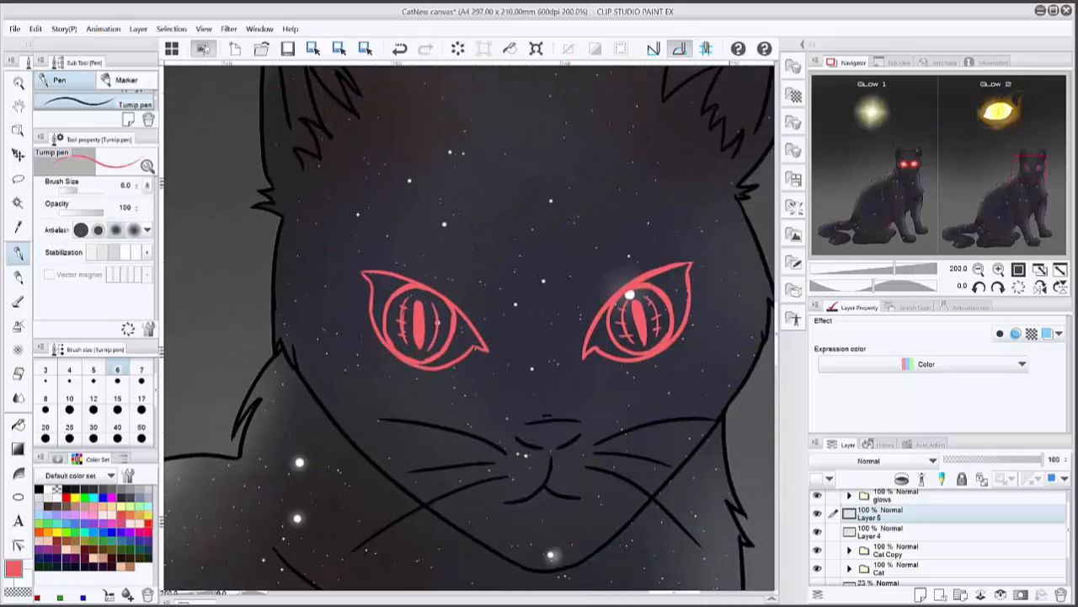
# - Thicken the left eye's upper lid line with the pen at brush size 8 in a rotated view, then reset the rotation
pyautogui.moveTo(638, 318); pyautogui.dragTo(585, 197)
pyautogui.scroll(3, 470, 327)
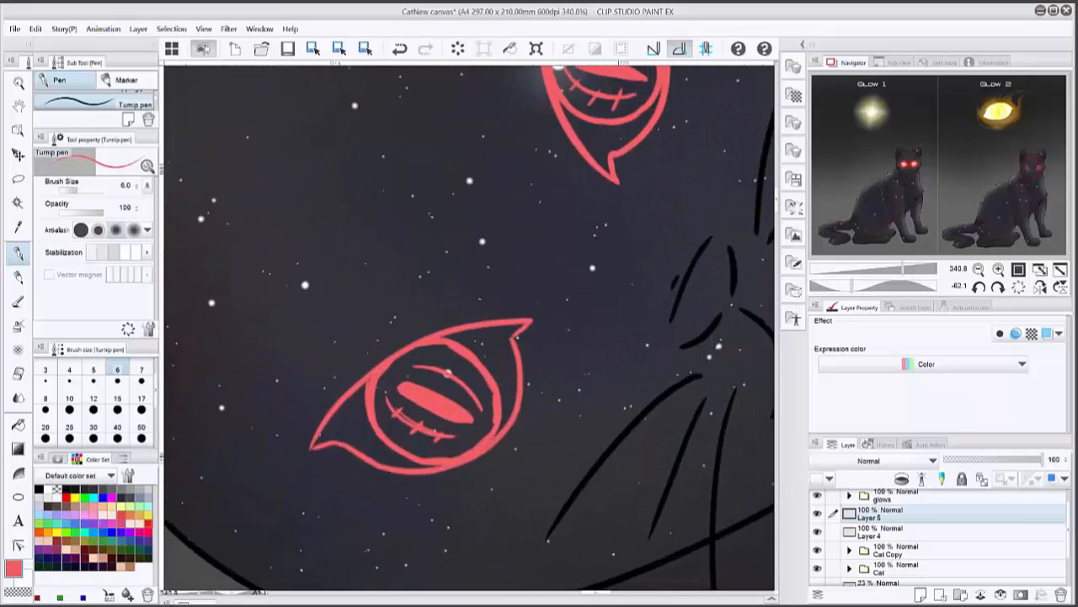
pyautogui.moveTo(308, 453); pyautogui.dragTo(351, 403)
pyautogui.hotkey('ctrl', 'z')
pyautogui.click(45, 398)
pyautogui.moveTo(310, 447)
pyautogui.mouseDown()
pyautogui.moveTo(395, 357)
pyautogui.moveTo(474, 327)
pyautogui.moveTo(501, 332)
pyautogui.mouseUp()
pyautogui.scroll(-2, 647, 309)
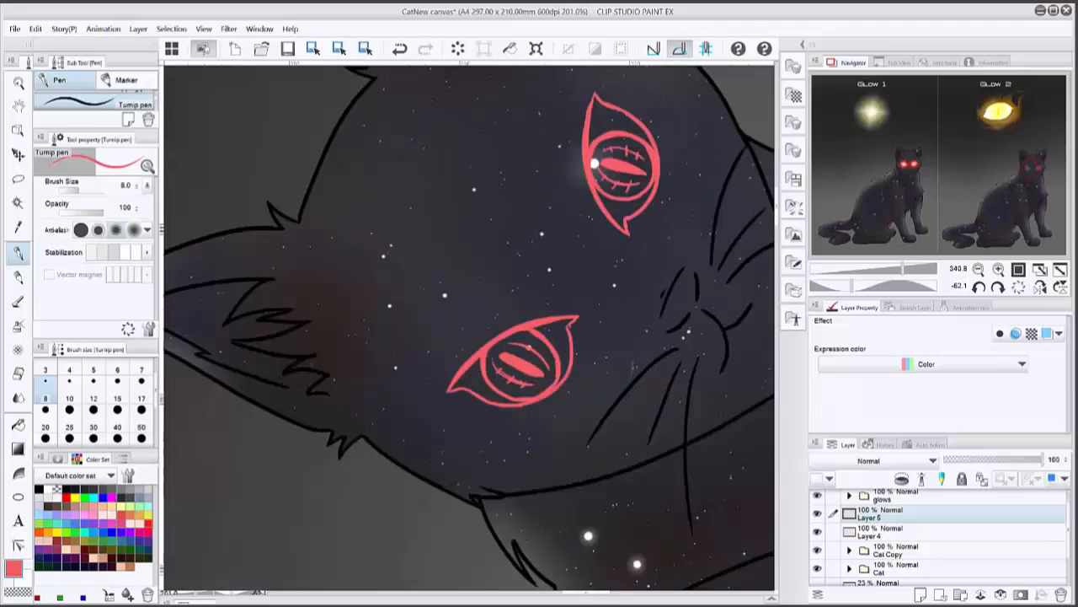
pyautogui.click(1019, 287)
pyautogui.moveTo(1020, 180); pyautogui.dragTo(1028, 173)
pyautogui.moveTo(647, 385); pyautogui.dragTo(627, 395)
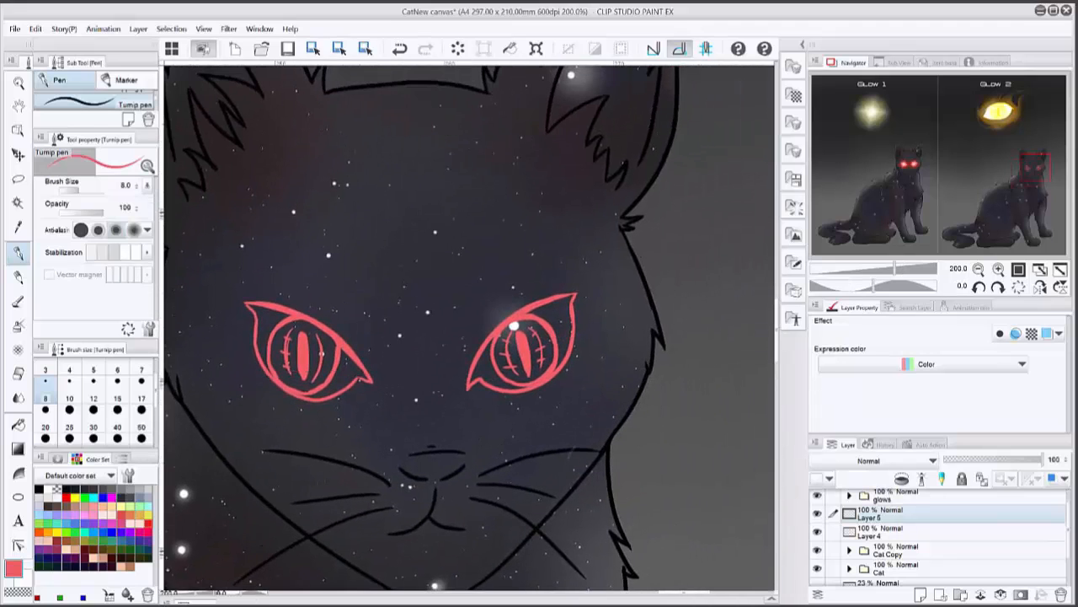
pyautogui.scroll(-2, 627, 396)
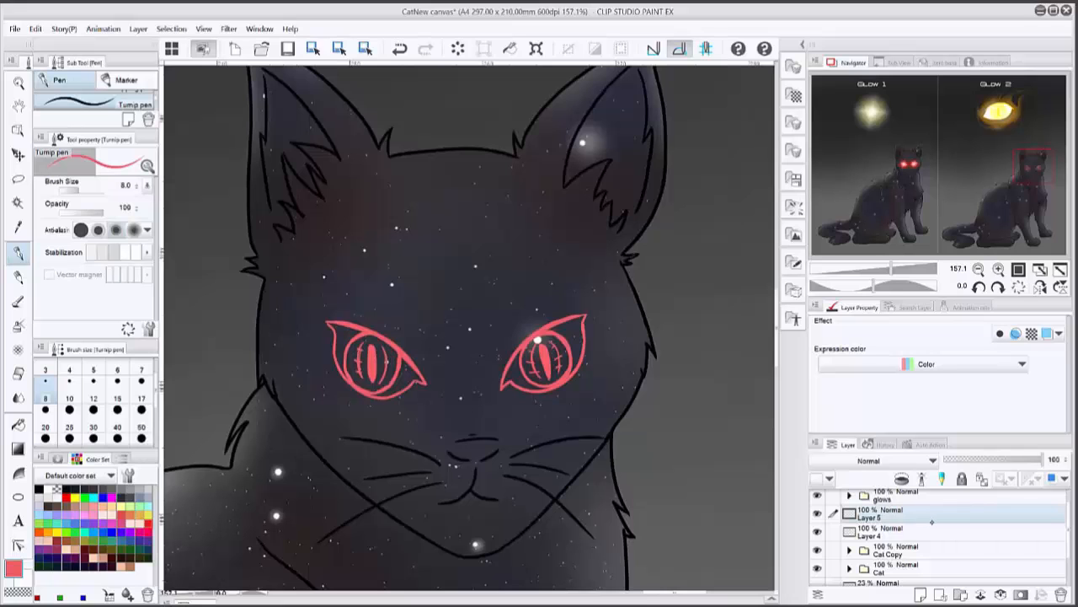
# - Add a new raster layer between Layer 4 and Layer 5 for the eye colours
pyautogui.scroll(-4, 581, 332)
pyautogui.moveTo(581, 333); pyautogui.dragTo(644, 401)
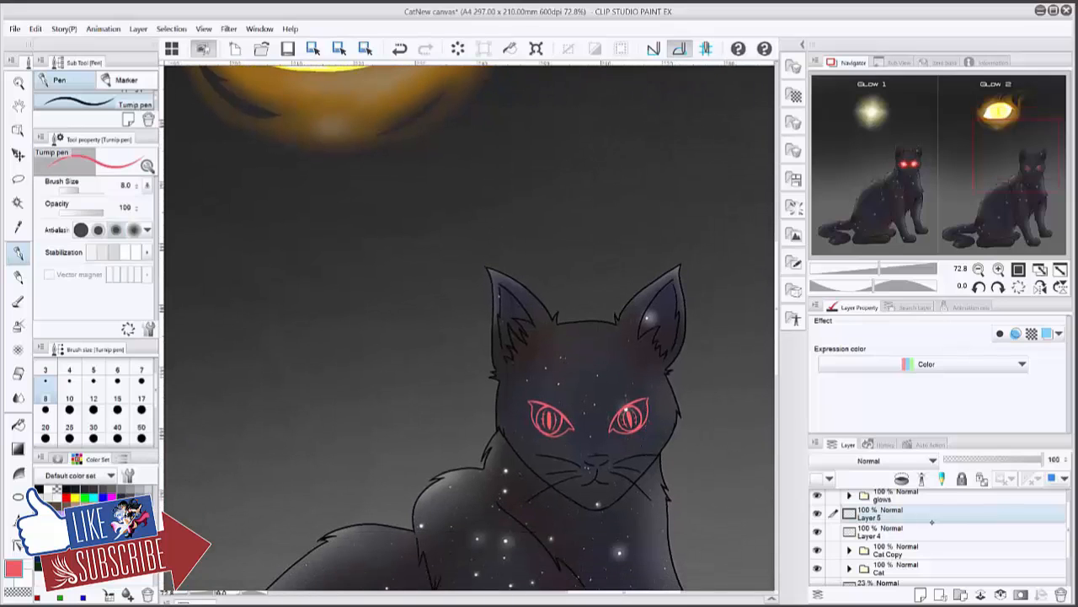
pyautogui.scroll(4, 631, 409)
pyautogui.scroll(4, 661, 413)
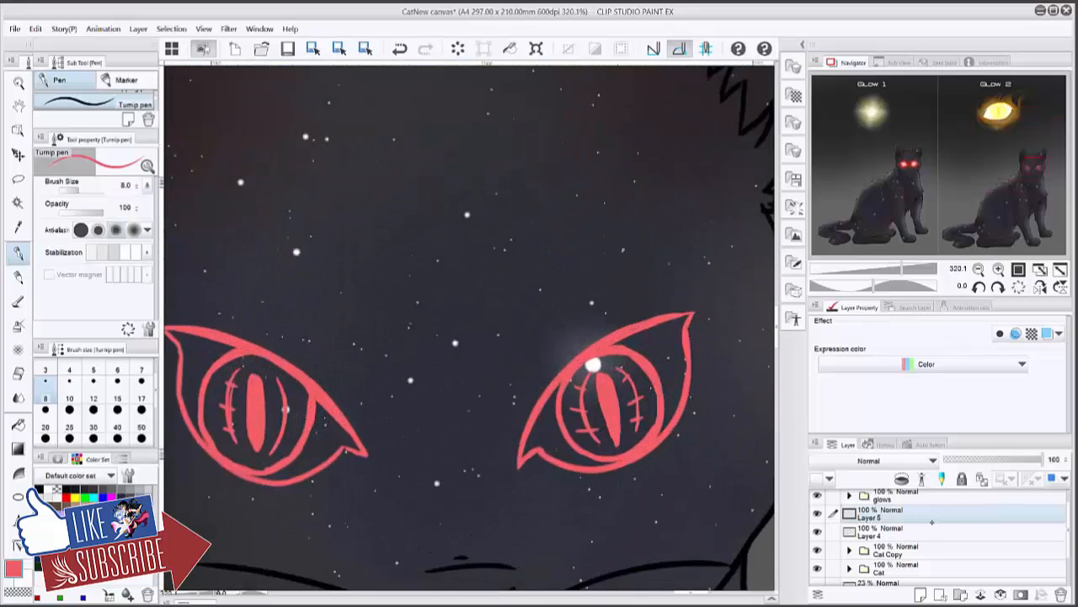
pyautogui.click(915, 531)
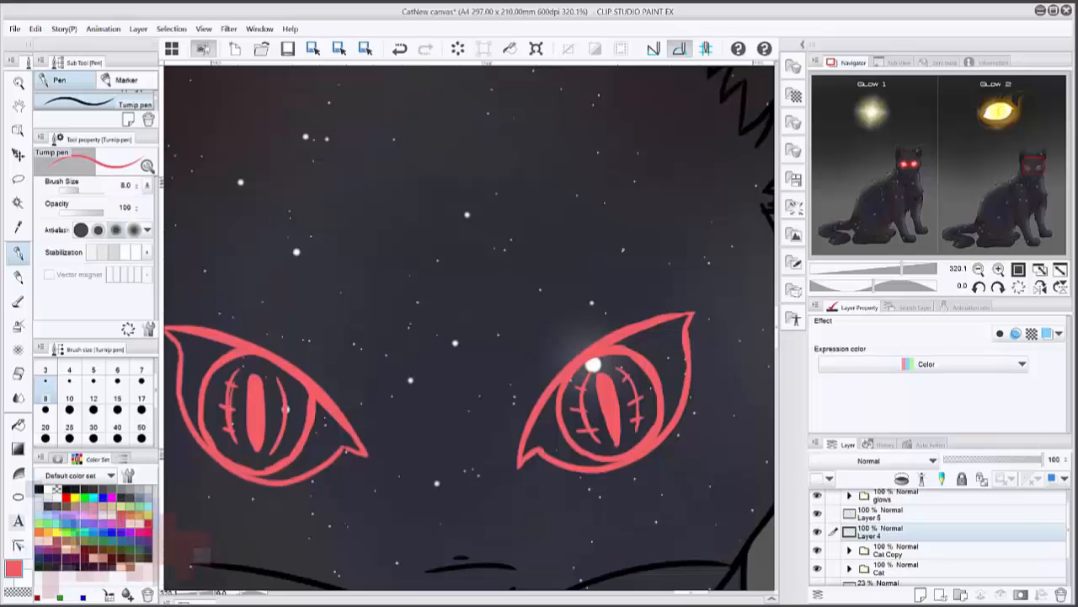
pyautogui.click(920, 595)
# - Paint the right eye's sclera white around the iris with the pen at brush size 10
pyautogui.click(50, 489)
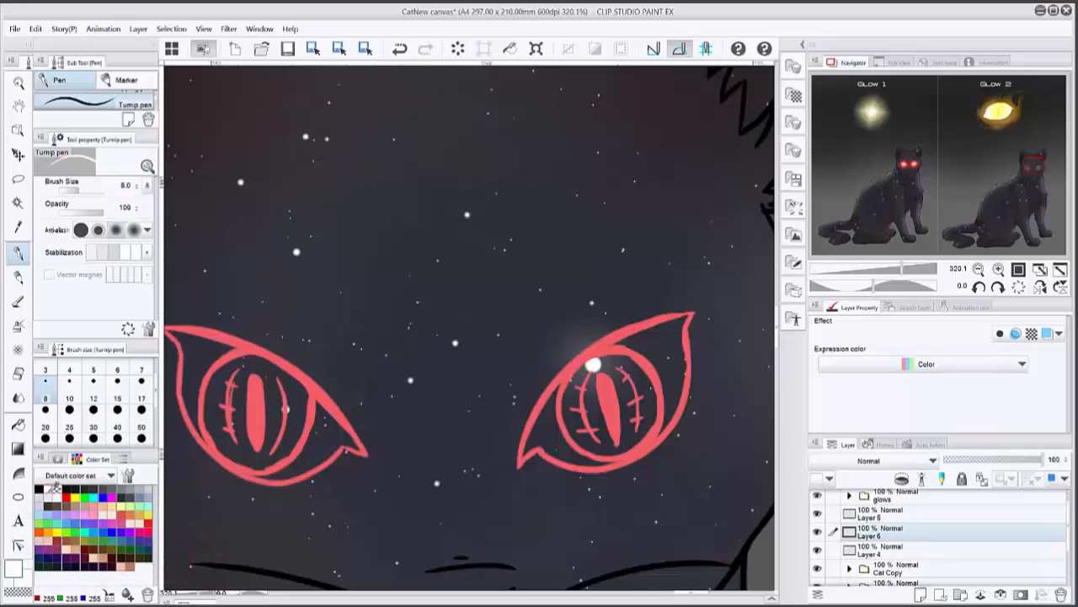
pyautogui.click(69, 392)
pyautogui.moveTo(526, 455)
pyautogui.mouseDown()
pyautogui.moveTo(554, 397)
pyautogui.moveTo(532, 444)
pyautogui.moveTo(556, 403)
pyautogui.moveTo(589, 463)
pyautogui.moveTo(619, 465)
pyautogui.moveTo(539, 444)
pyautogui.moveTo(585, 463)
pyautogui.mouseUp()
pyautogui.moveTo(611, 343)
pyautogui.mouseDown()
pyautogui.moveTo(679, 320)
pyautogui.moveTo(681, 396)
pyautogui.moveTo(664, 434)
pyautogui.moveTo(633, 342)
pyautogui.moveTo(664, 339)
pyautogui.moveTo(662, 361)
pyautogui.moveTo(672, 337)
pyautogui.moveTo(679, 352)
pyautogui.mouseUp()
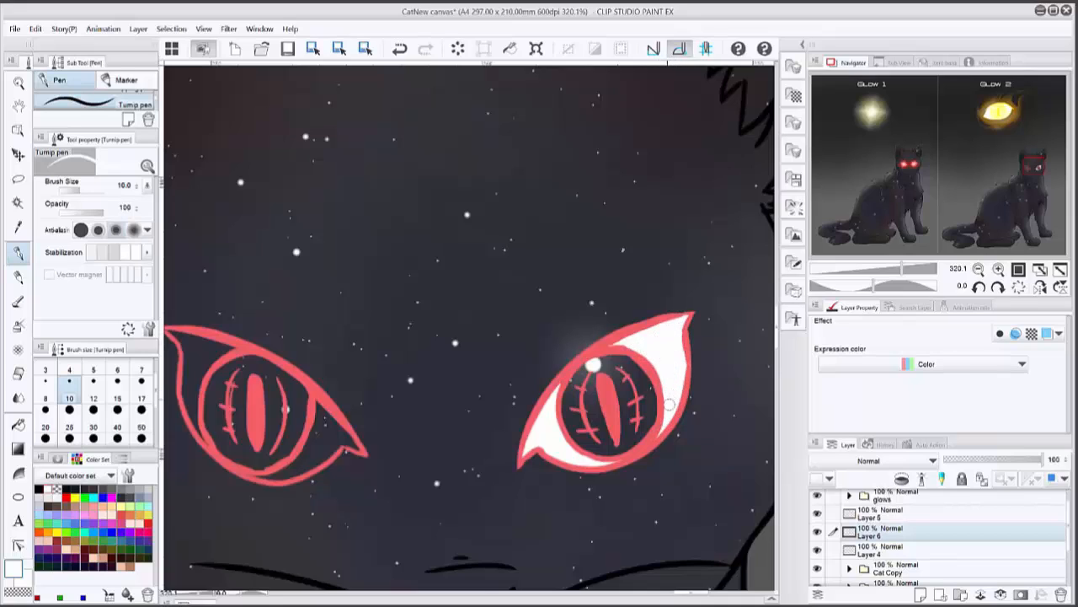
# - Paint the left eye's sclera white on both sides of the iris, filling the remaining dark gaps
pyautogui.moveTo(277, 390); pyautogui.dragTo(366, 357)
pyautogui.moveTo(344, 445)
pyautogui.mouseDown()
pyautogui.moveTo(393, 421)
pyautogui.moveTo(413, 382)
pyautogui.moveTo(434, 406)
pyautogui.moveTo(418, 387)
pyautogui.moveTo(405, 418)
pyautogui.mouseUp()
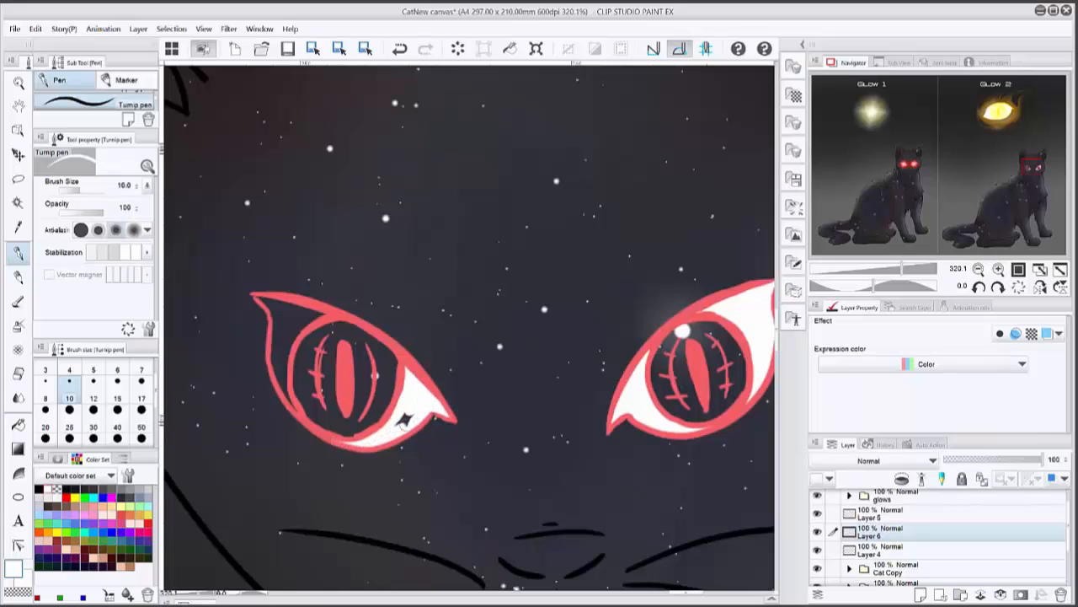
pyautogui.moveTo(290, 404)
pyautogui.mouseDown()
pyautogui.moveTo(258, 296)
pyautogui.moveTo(283, 315)
pyautogui.moveTo(306, 314)
pyautogui.moveTo(284, 385)
pyautogui.mouseUp()
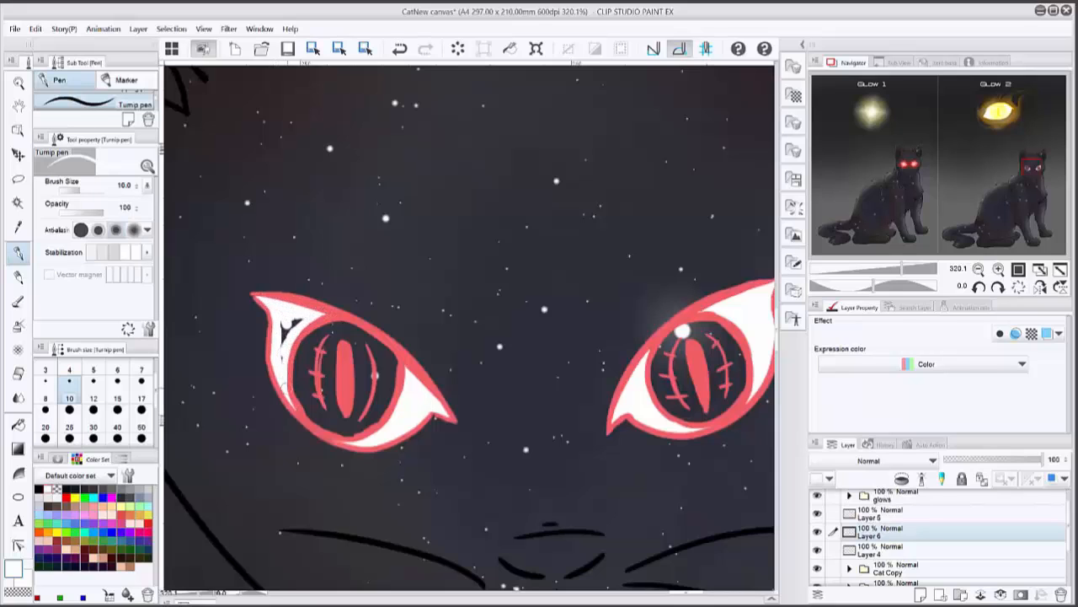
pyautogui.moveTo(285, 346)
pyautogui.mouseDown()
pyautogui.moveTo(283, 324)
pyautogui.moveTo(296, 322)
pyautogui.mouseUp()
pyautogui.moveTo(312, 312); pyautogui.dragTo(260, 286)
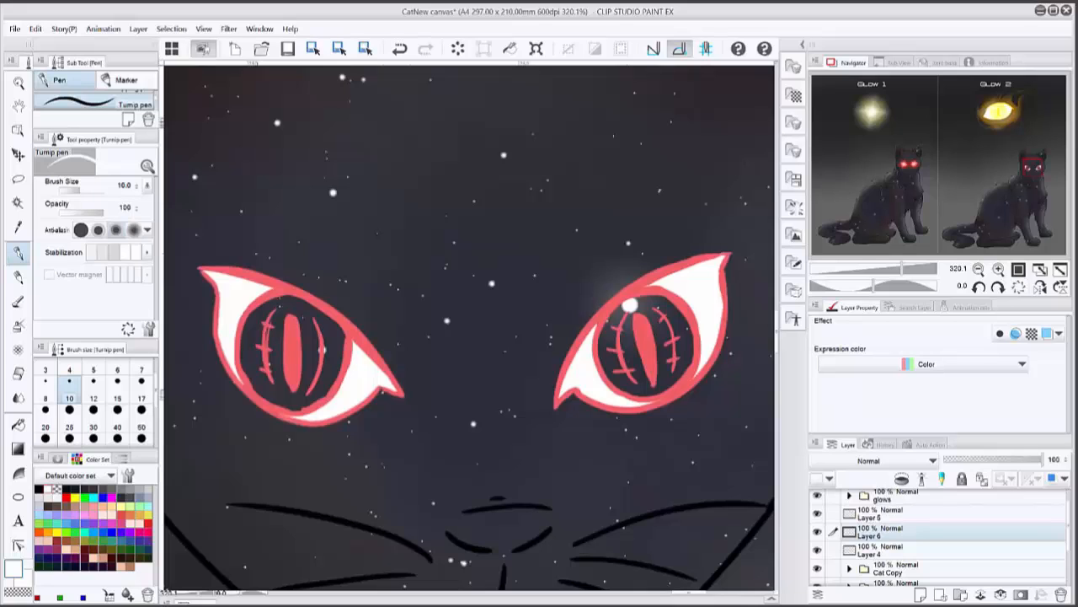
# - Set the drawing colour to a light pinkish red with hue 238, saturation 205 and luminosity 192
pyautogui.click(149, 523)
pyautogui.doubleClick(14, 568)
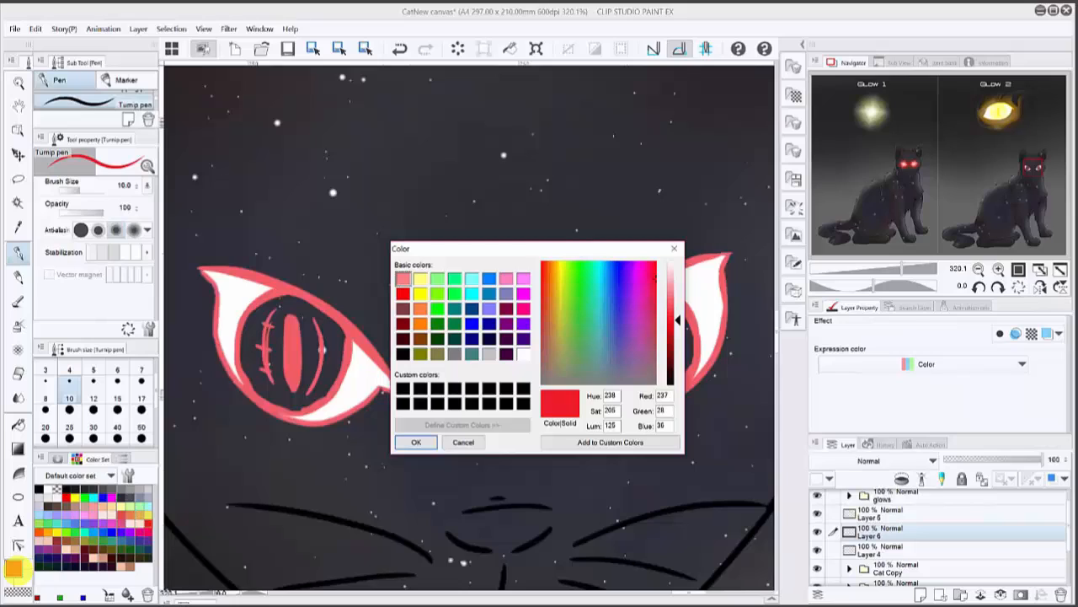
pyautogui.click(671, 284)
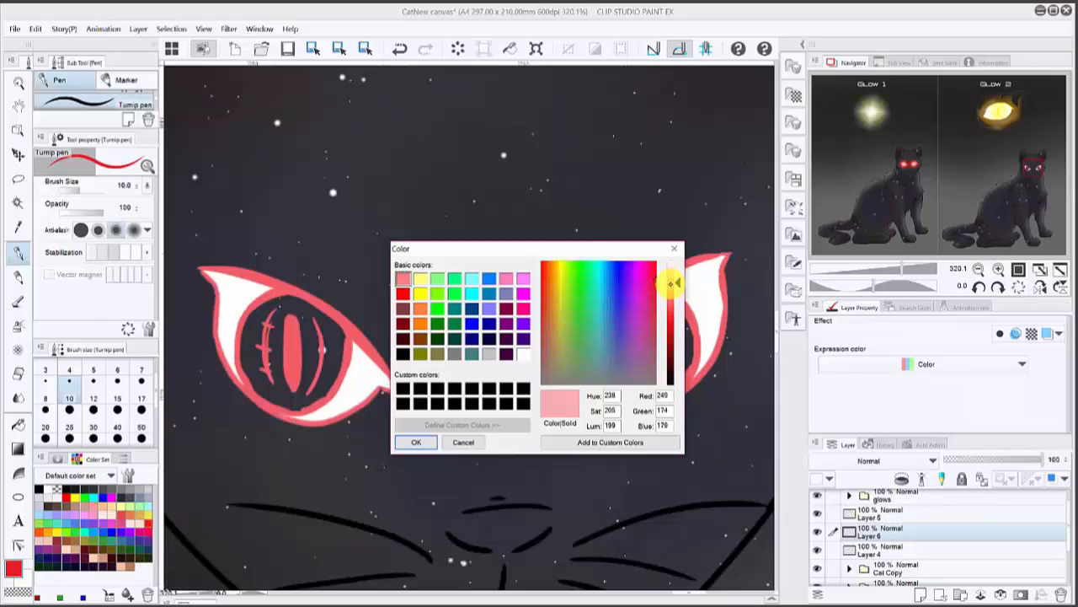
pyautogui.moveTo(675, 283); pyautogui.dragTo(675, 287)
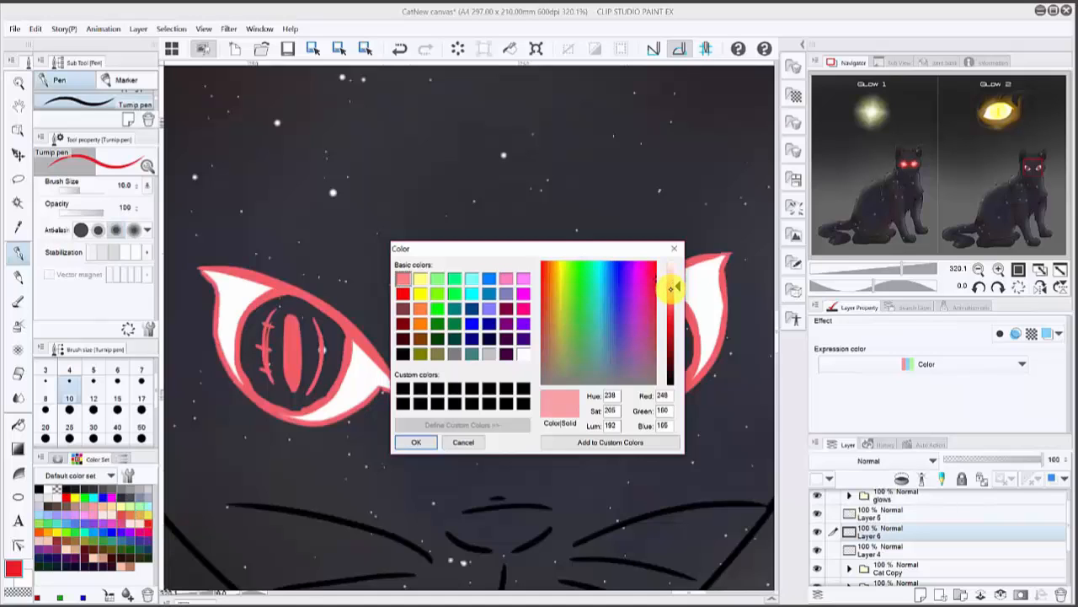
pyautogui.click(413, 441)
# - Fill both irises with the light pinkish red using the pen at brush size 30
pyautogui.click(93, 412)
pyautogui.moveTo(615, 345)
pyautogui.mouseDown()
pyautogui.moveTo(640, 303)
pyautogui.moveTo(615, 362)
pyautogui.moveTo(657, 383)
pyautogui.moveTo(683, 337)
pyautogui.moveTo(648, 307)
pyautogui.moveTo(674, 346)
pyautogui.mouseUp()
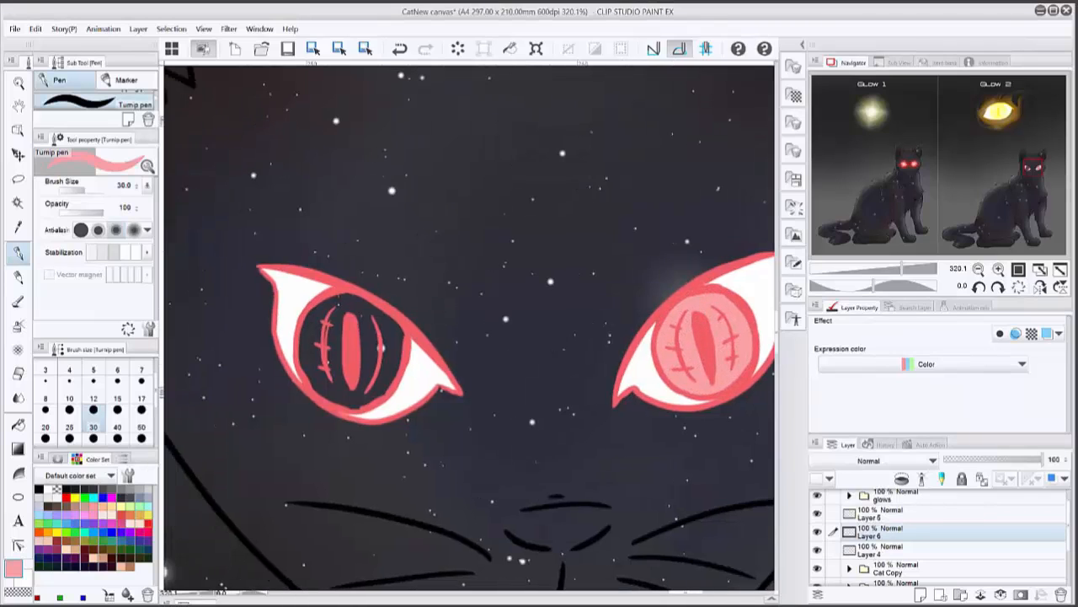
pyautogui.moveTo(348, 306)
pyautogui.mouseDown()
pyautogui.moveTo(324, 351)
pyautogui.moveTo(306, 351)
pyautogui.moveTo(348, 397)
pyautogui.moveTo(366, 392)
pyautogui.moveTo(385, 317)
pyautogui.moveTo(358, 361)
pyautogui.moveTo(328, 336)
pyautogui.moveTo(356, 386)
pyautogui.mouseUp()
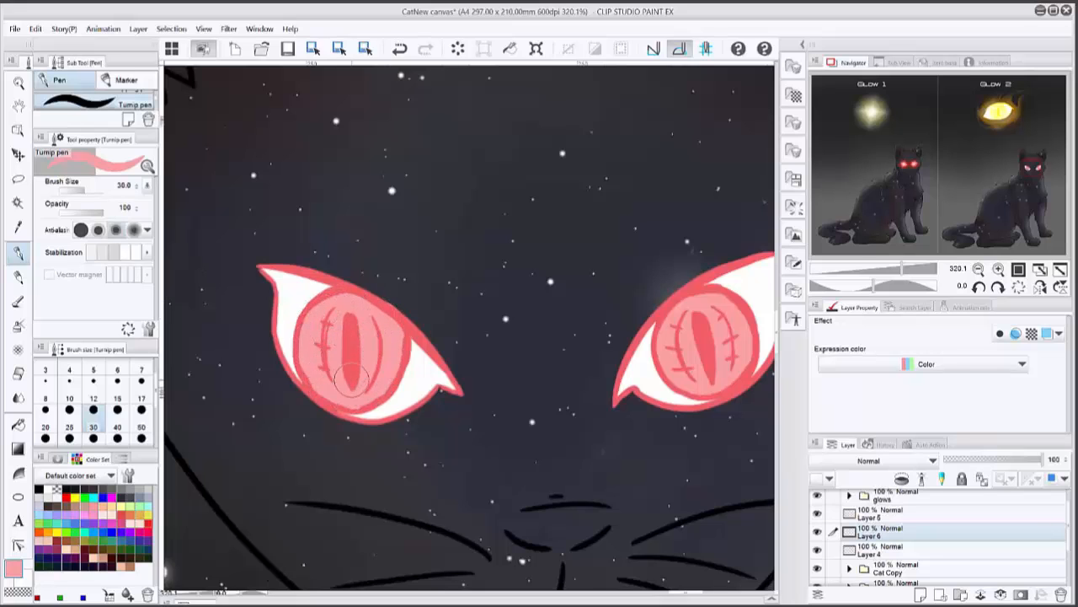
# - Examine the coloured eyes in relation to the whole cat under Glow 2 and its face
pyautogui.scroll(-4, 654, 349)
pyautogui.moveTo(654, 349); pyautogui.dragTo(664, 250)
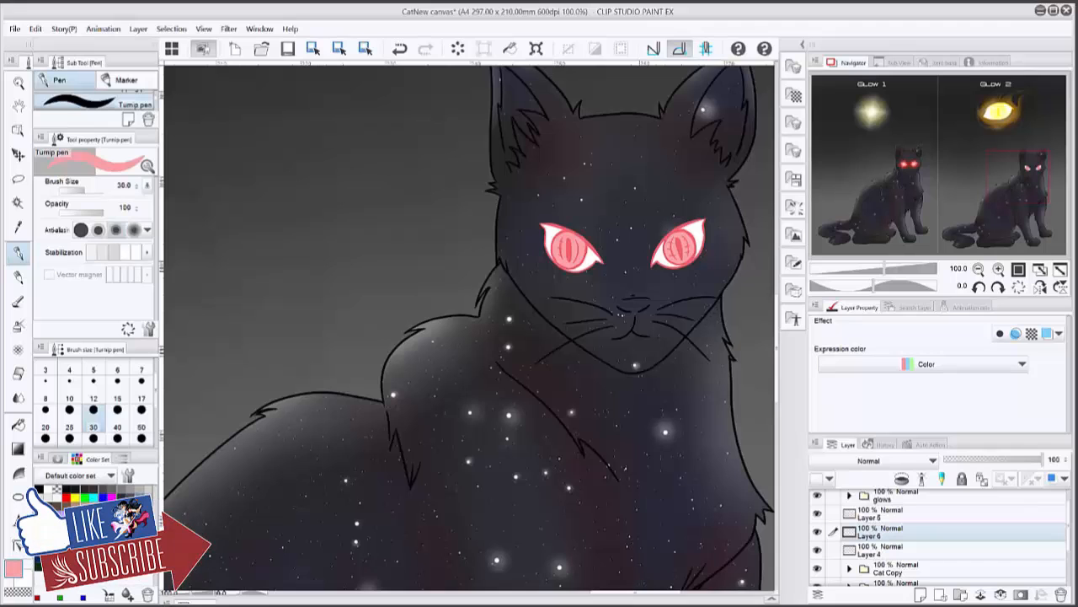
pyautogui.scroll(-5, 396, 387)
pyautogui.moveTo(396, 387); pyautogui.dragTo(582, 277)
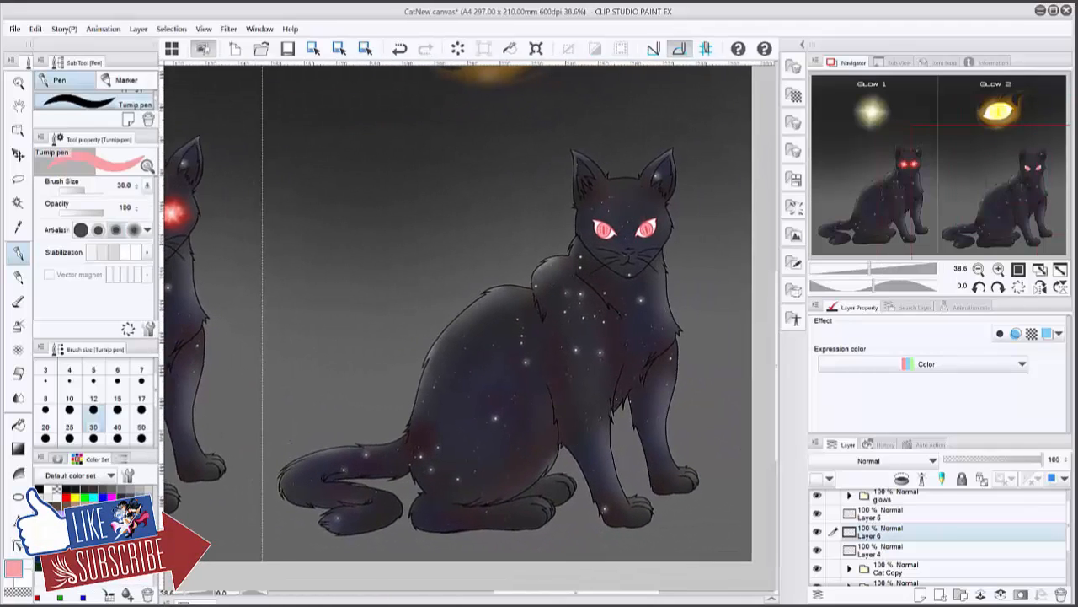
pyautogui.scroll(1, 709, 266)
pyautogui.scroll(3, 710, 266)
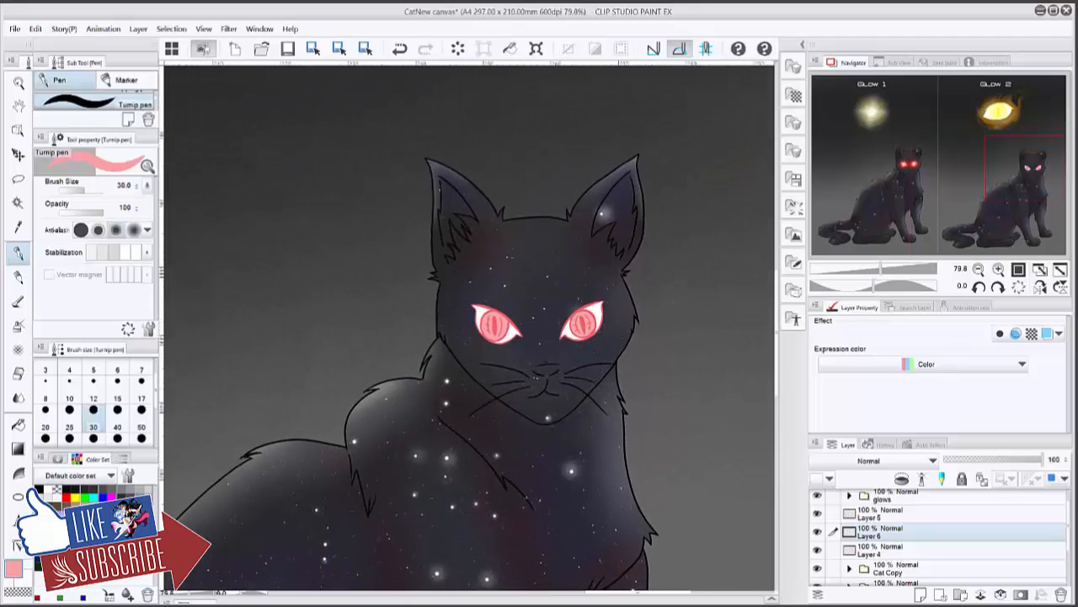
pyautogui.scroll(3, 638, 370)
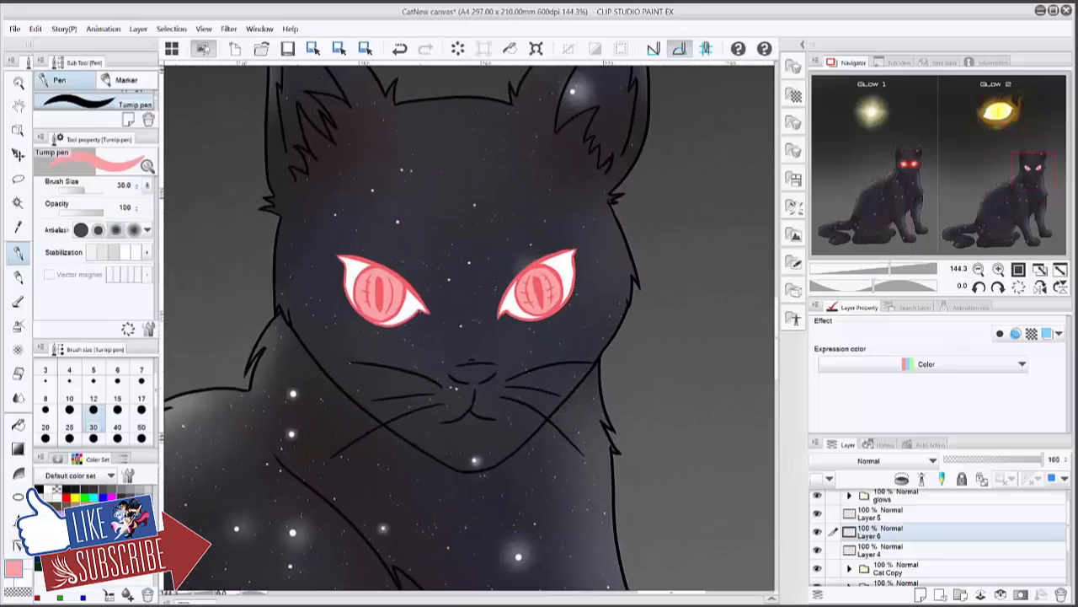
pyautogui.click(1000, 595)
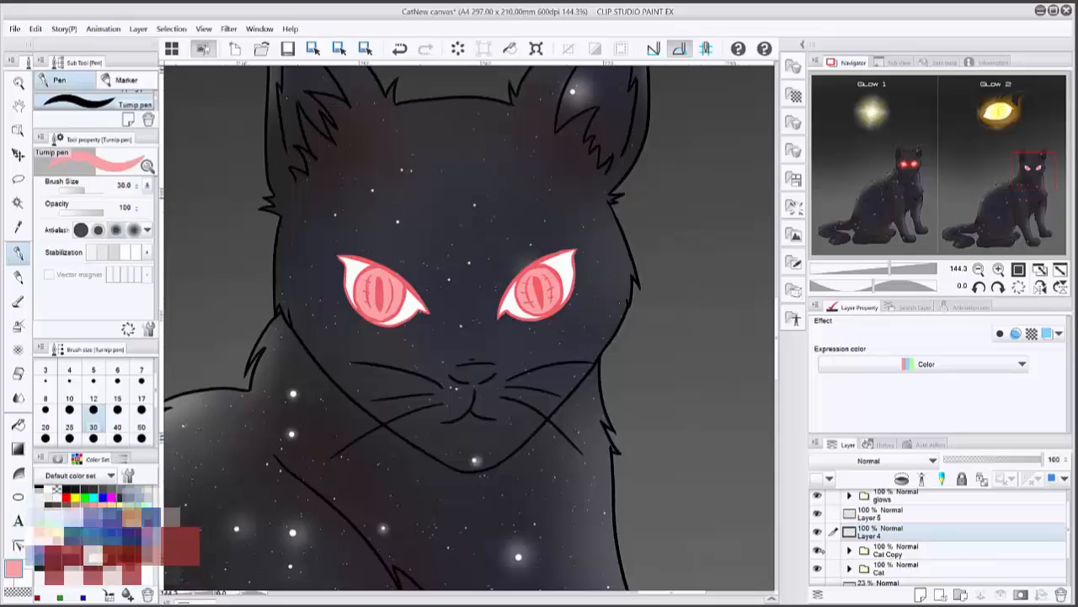
pyautogui.click(818, 531)
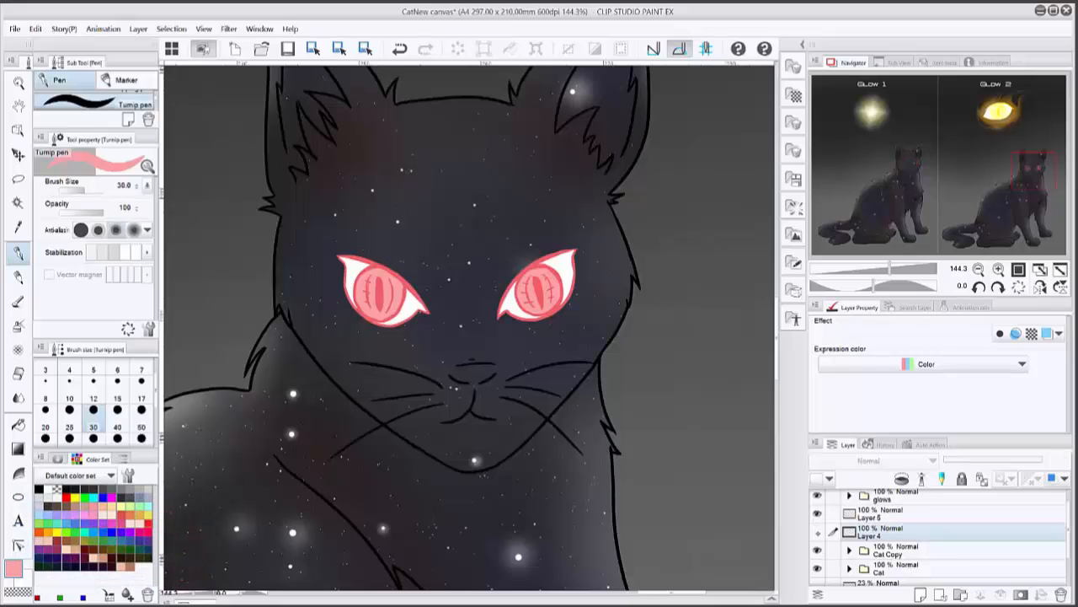
pyautogui.hotkey('ctrl', 'z')
pyautogui.hotkey('ctrl', 'z')
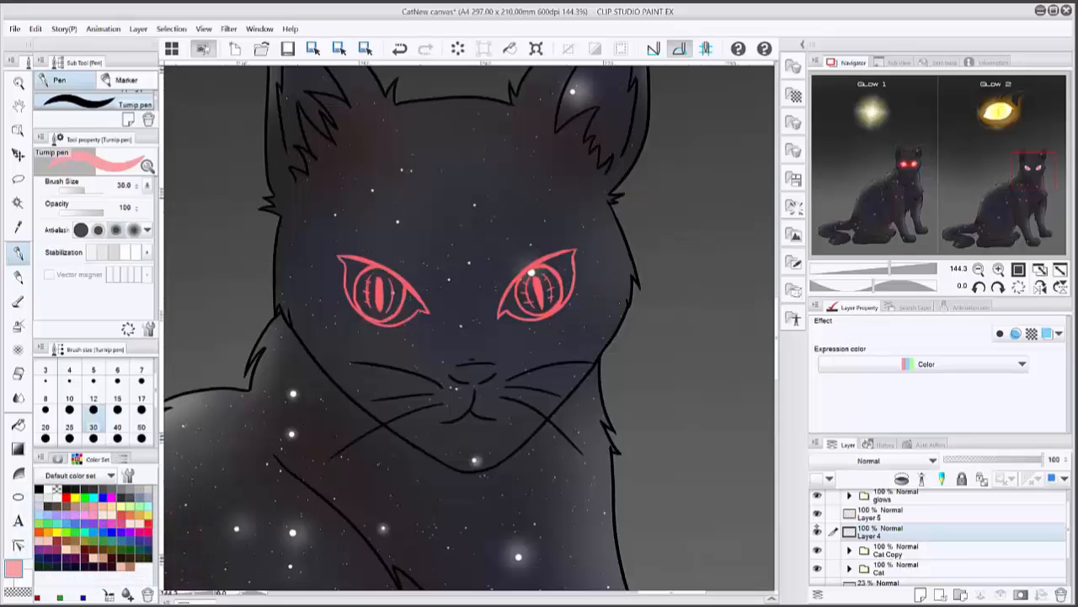
# - Add a new layer above Layer 5 and set the drawing colour to red (237, 28, 36)
pyautogui.click(923, 515)
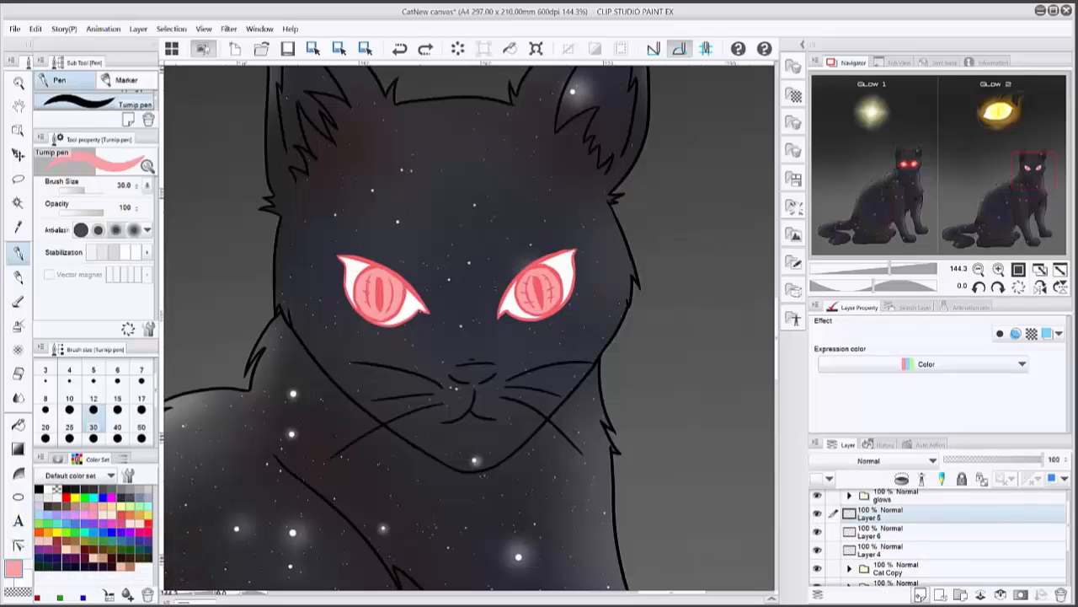
pyautogui.click(921, 595)
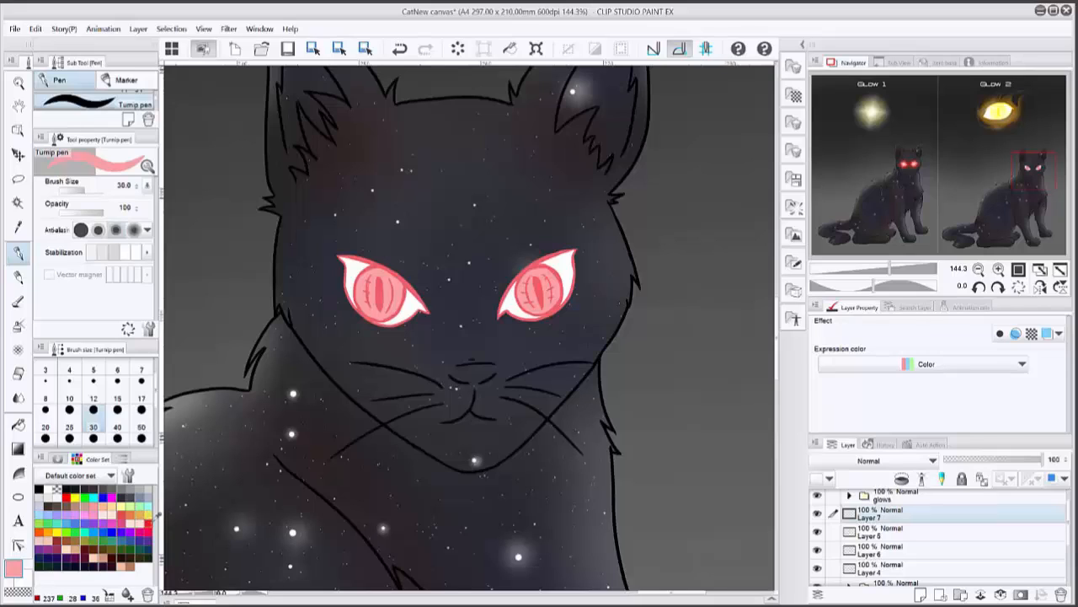
pyautogui.click(149, 516)
pyautogui.click(14, 567)
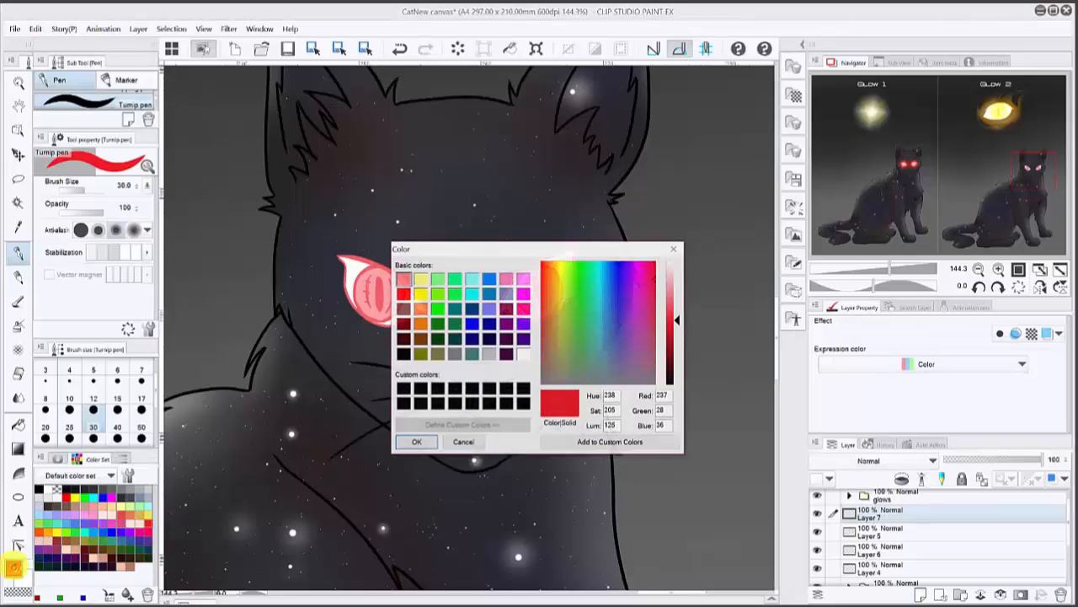
pyautogui.click(415, 442)
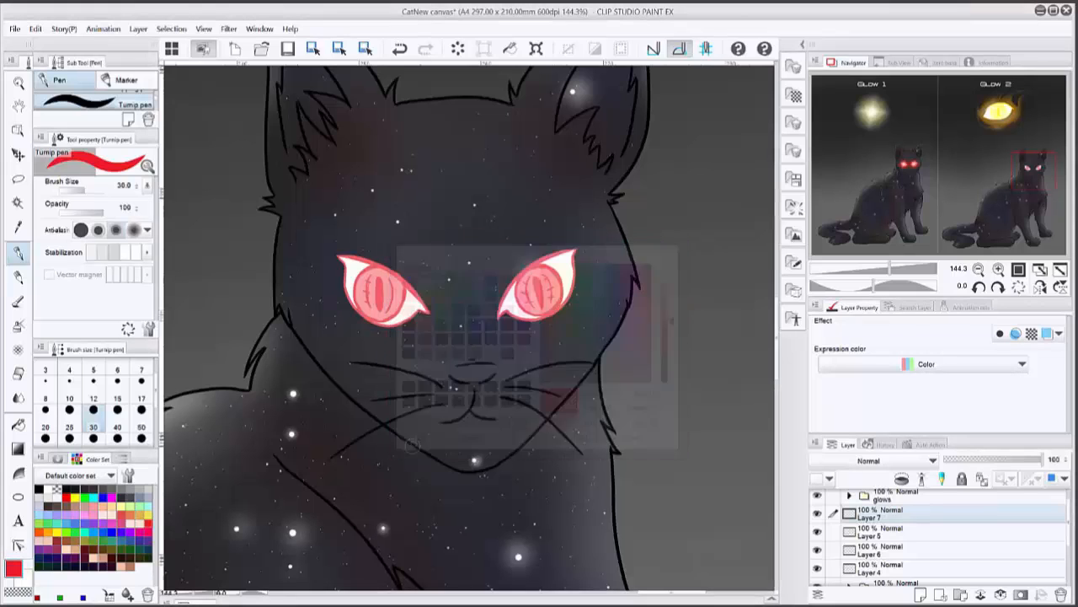
# - Draw a closed flame outline with upward-curling tongues around the right eye using the pen at brush size 8
pyautogui.scroll(2, 548, 291)
pyautogui.click(46, 391)
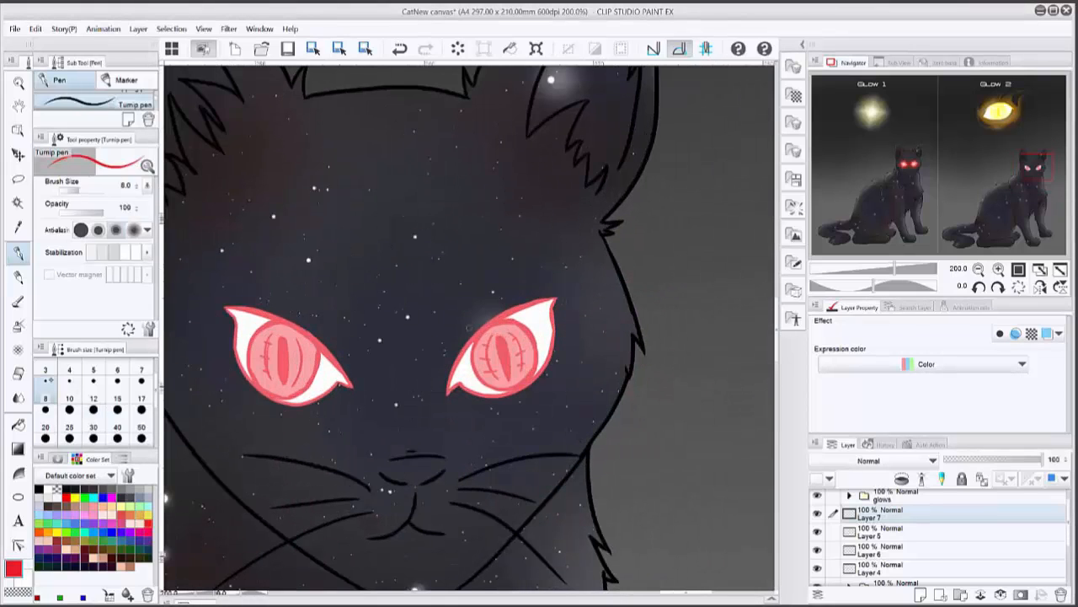
pyautogui.moveTo(454, 337); pyautogui.dragTo(462, 415)
pyautogui.moveTo(464, 498)
pyautogui.mouseDown()
pyautogui.moveTo(459, 354)
pyautogui.moveTo(454, 382)
pyautogui.moveTo(569, 250)
pyautogui.moveTo(581, 376)
pyautogui.moveTo(655, 345)
pyautogui.moveTo(590, 470)
pyautogui.moveTo(537, 499)
pyautogui.moveTo(565, 452)
pyautogui.moveTo(465, 502)
pyautogui.mouseUp()
pyautogui.moveTo(488, 455); pyautogui.dragTo(505, 388)
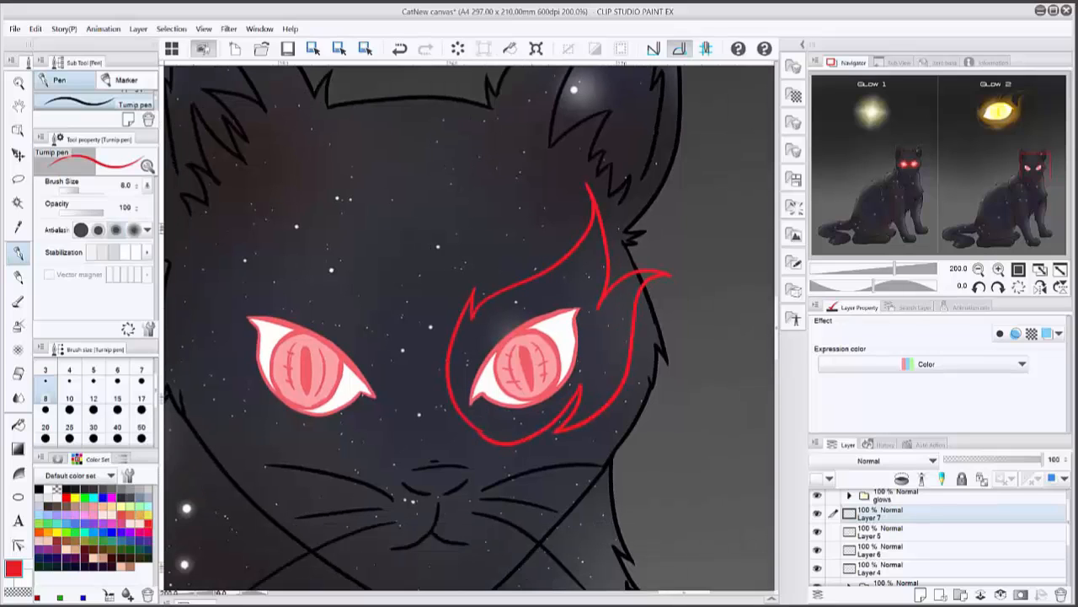
# - Auto-select the inside of the flame outline around the right eye and fill it with red
pyautogui.press('w')
pyautogui.click(540, 320)
pyautogui.click(600, 457)
pyautogui.click(459, 458)
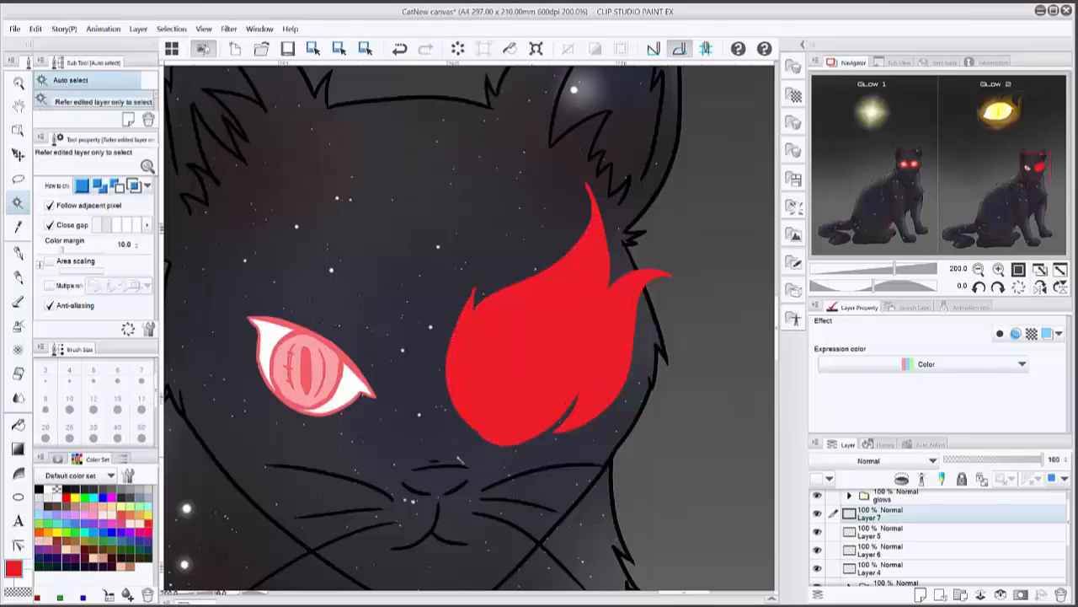
pyautogui.press('e')
pyautogui.press('p')
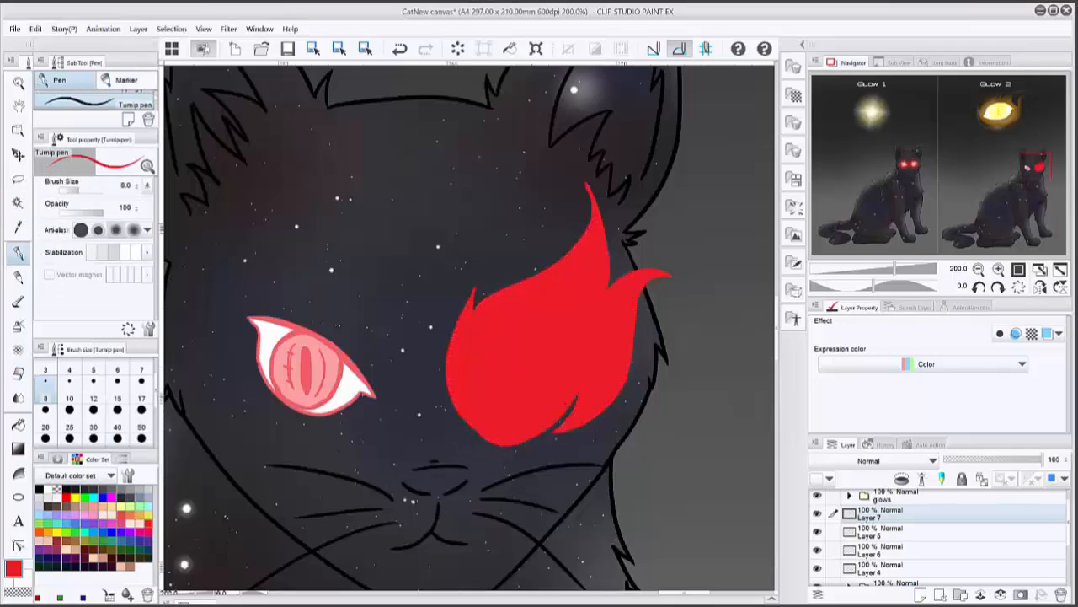
# - Erase curved slits inside the flame's lower-right tip and right tongue with the Hard eraser at brush size 8
pyautogui.press('e')
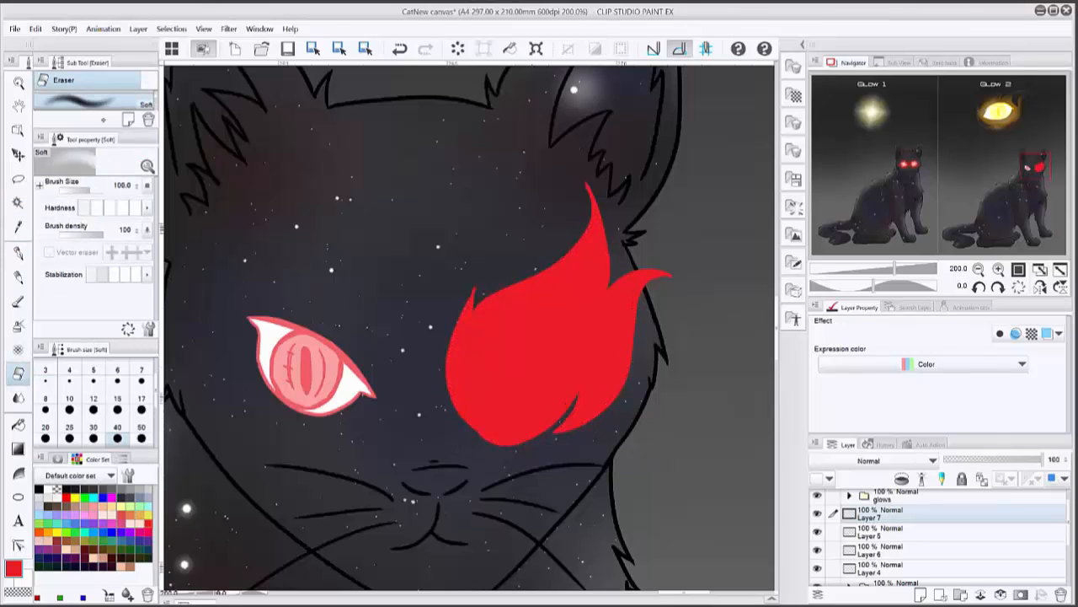
pyautogui.moveTo(109, 140); pyautogui.dragTo(110, 260)
pyautogui.click(120, 103)
pyautogui.scroll(5, 625, 383)
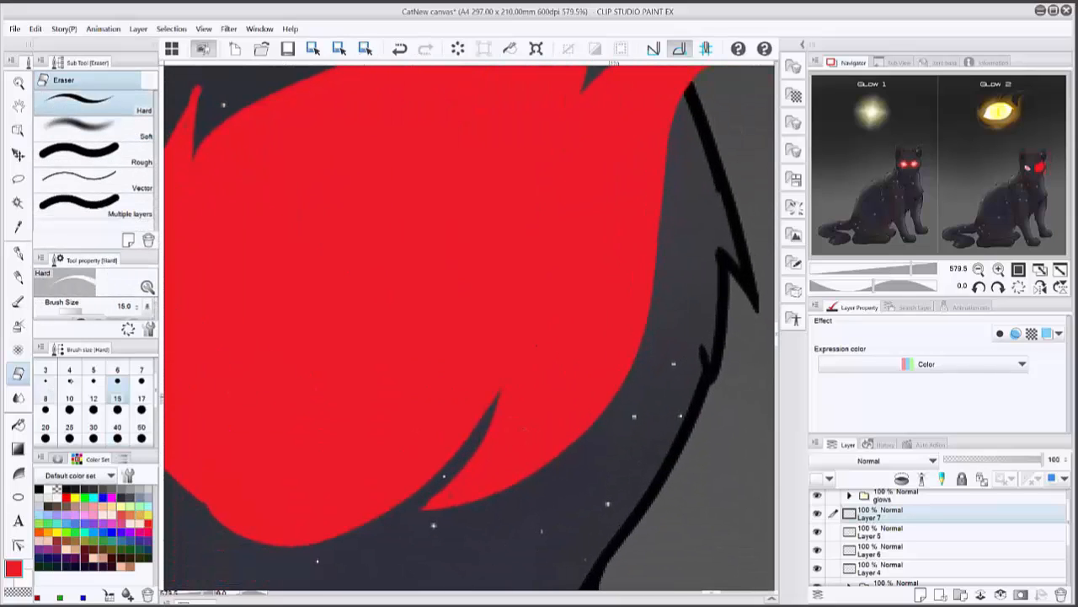
pyautogui.click(46, 399)
pyautogui.moveTo(487, 472)
pyautogui.mouseDown()
pyautogui.moveTo(547, 361)
pyautogui.moveTo(506, 464)
pyautogui.moveTo(540, 412)
pyautogui.mouseUp()
pyautogui.moveTo(581, 287); pyautogui.dragTo(449, 482)
pyautogui.moveTo(497, 321)
pyautogui.mouseDown()
pyautogui.moveTo(550, 259)
pyautogui.moveTo(514, 288)
pyautogui.moveTo(509, 396)
pyautogui.mouseUp()
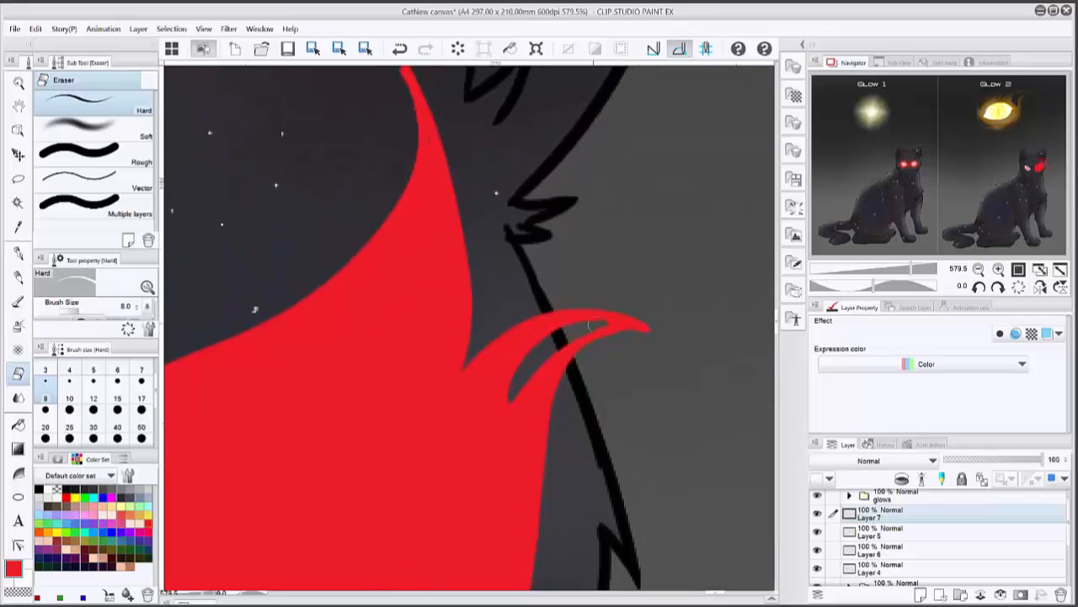
# - Erase curved slits inside the flame's tall upper tongue
pyautogui.moveTo(429, 139)
pyautogui.mouseDown()
pyautogui.moveTo(442, 202)
pyautogui.moveTo(413, 345)
pyautogui.moveTo(432, 245)
pyautogui.moveTo(426, 150)
pyautogui.moveTo(432, 179)
pyautogui.mouseUp()
pyautogui.moveTo(434, 278)
pyautogui.mouseDown()
pyautogui.moveTo(426, 304)
pyautogui.moveTo(403, 240)
pyautogui.moveTo(354, 325)
pyautogui.mouseUp()
pyautogui.moveTo(401, 265); pyautogui.dragTo(735, 111)
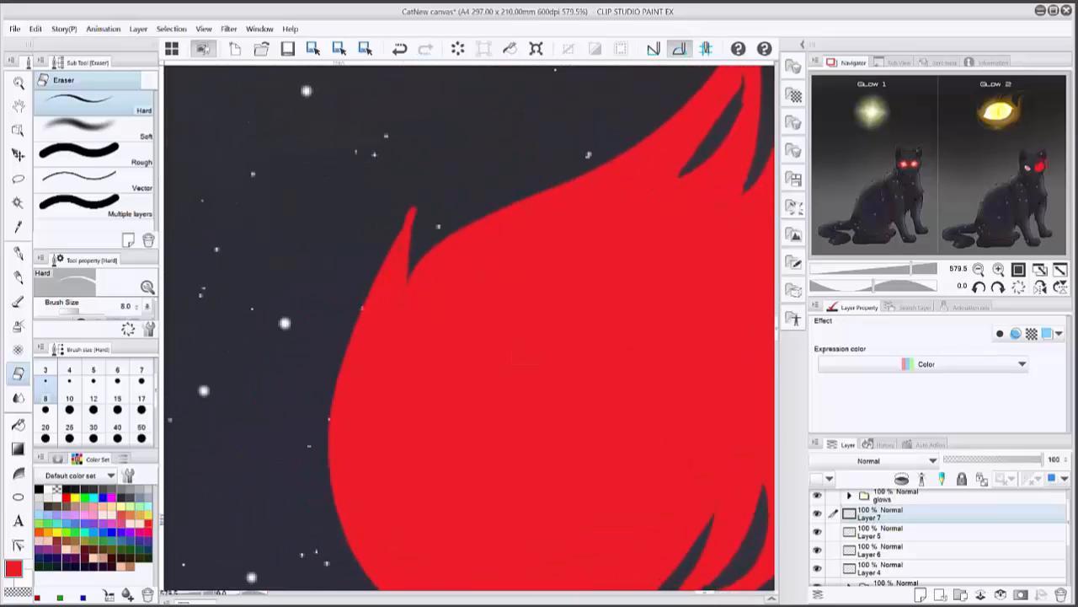
# - Erase a teardrop-shaped slit along the flame's left edge and small holes near its lower edge
pyautogui.moveTo(385, 309)
pyautogui.mouseDown()
pyautogui.moveTo(358, 445)
pyautogui.moveTo(386, 304)
pyautogui.mouseUp()
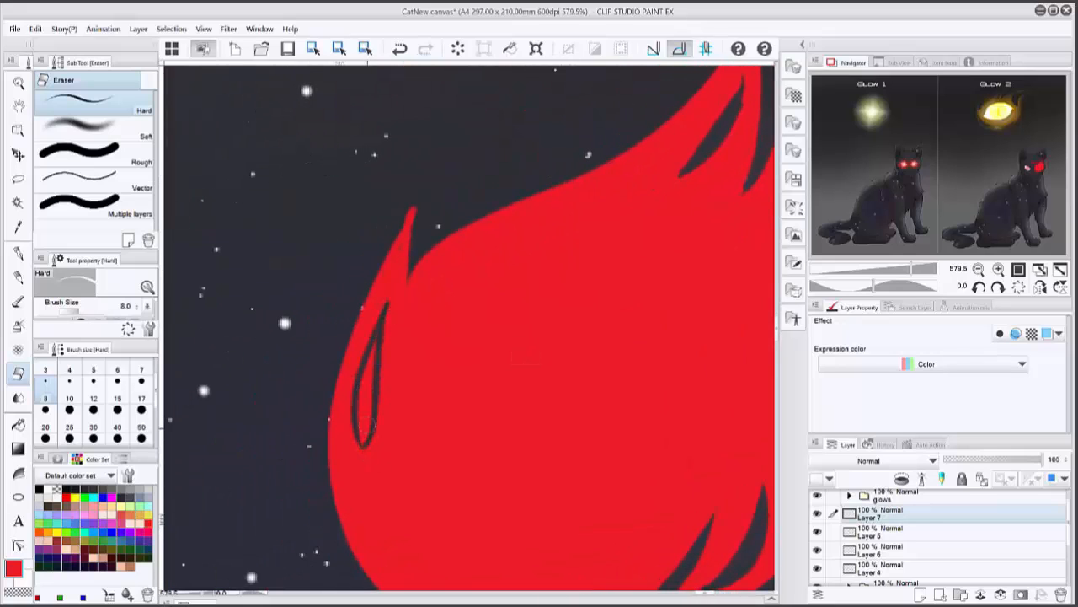
pyautogui.moveTo(365, 426)
pyautogui.mouseDown()
pyautogui.moveTo(371, 350)
pyautogui.moveTo(363, 433)
pyautogui.moveTo(303, 324)
pyautogui.mouseUp()
pyautogui.moveTo(410, 506); pyautogui.dragTo(416, 508)
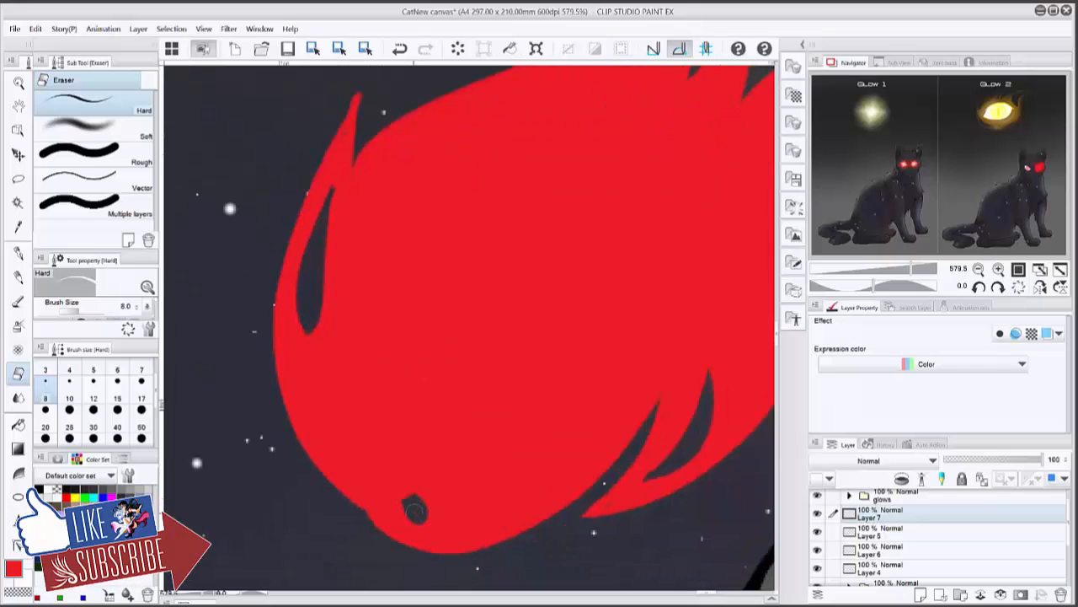
pyautogui.scroll(-8, 611, 375)
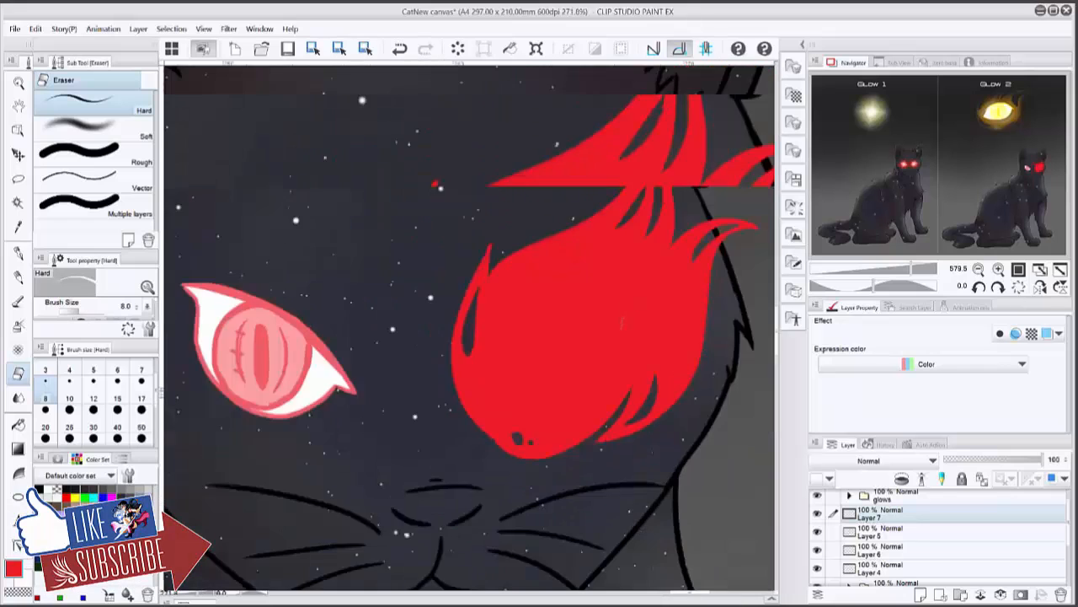
# - Auto-select the red flame shape around the right eye on Layer 7
pyautogui.moveTo(610, 375); pyautogui.dragTo(506, 343)
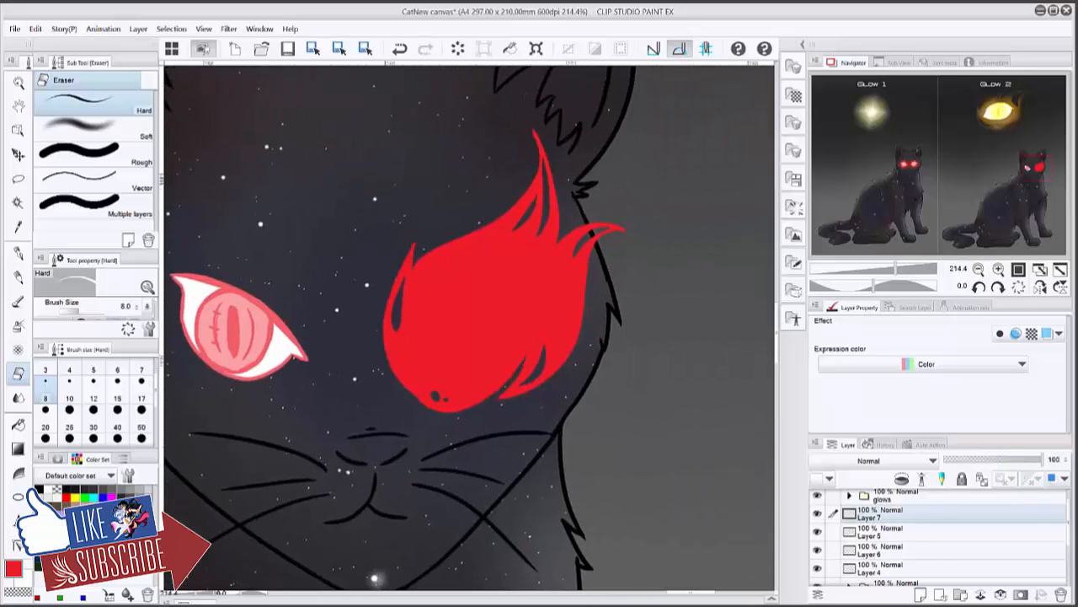
pyautogui.press('w')
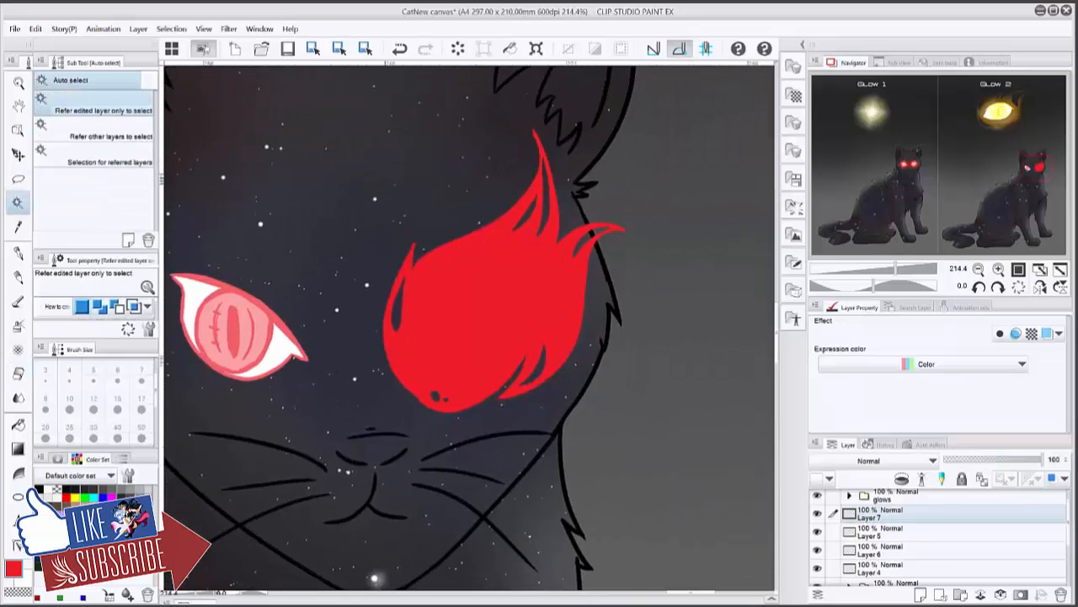
pyautogui.click(501, 320)
pyautogui.click(411, 426)
pyautogui.click(497, 389)
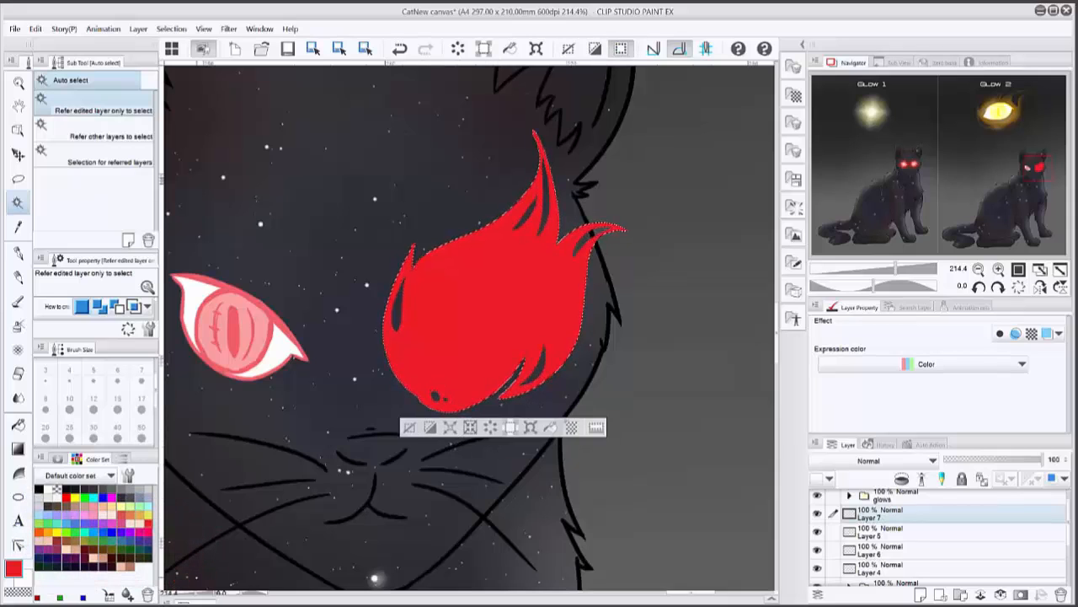
# - Set the combine mode of the flame's Layer 7 to Add (Glow)
pyautogui.press('b')
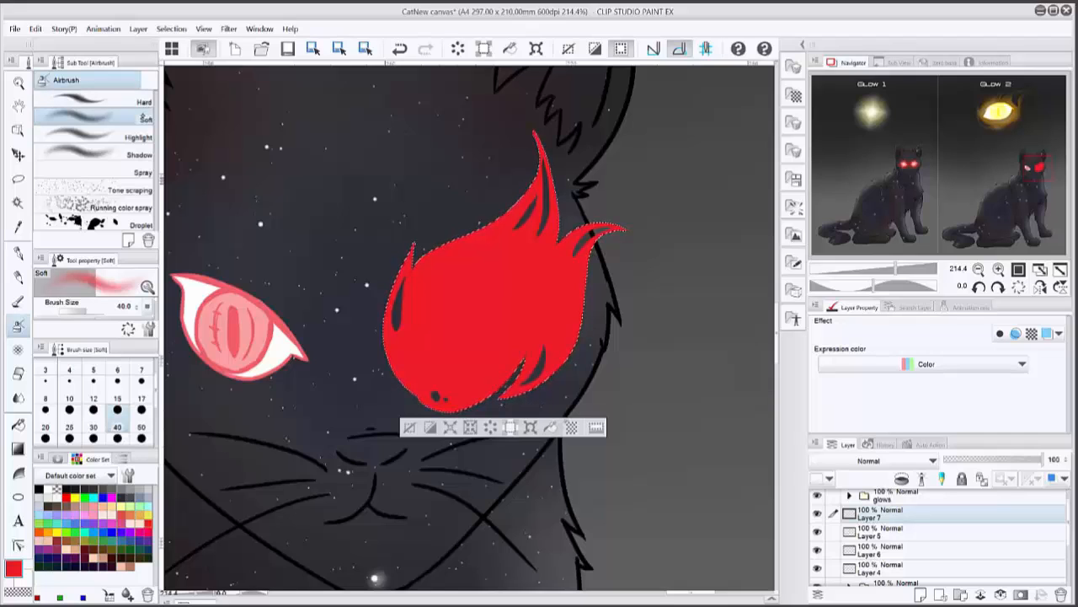
pyautogui.press('e')
pyautogui.click(135, 131)
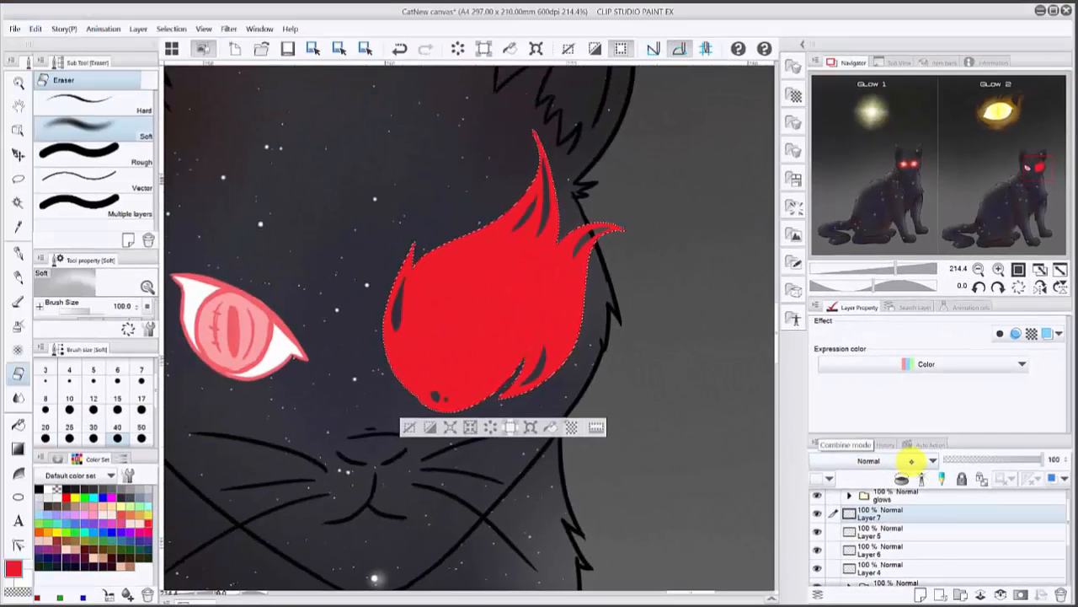
pyautogui.click(701, 296)
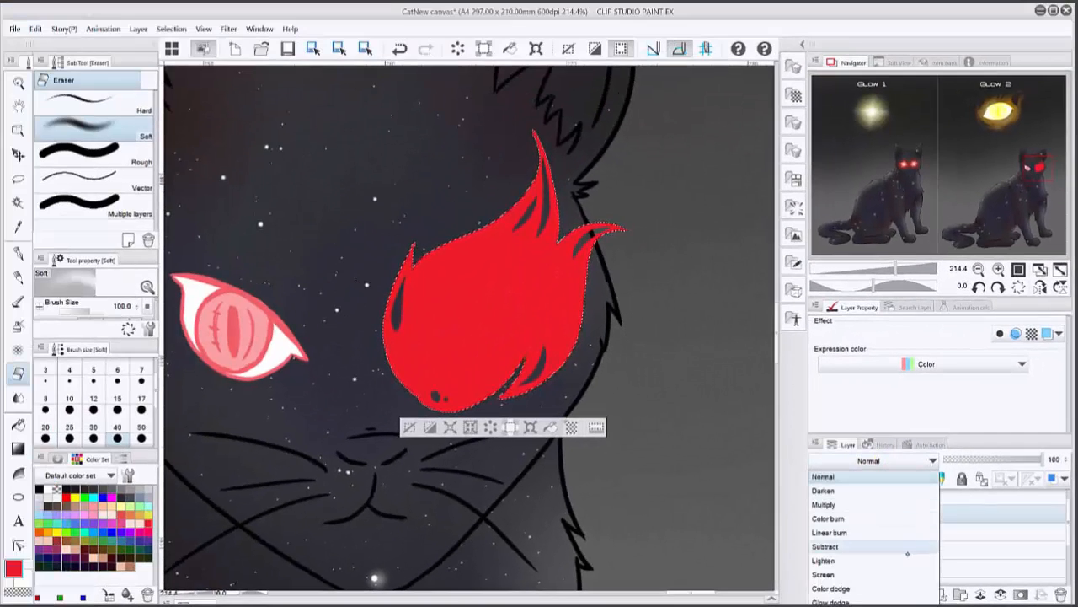
pyautogui.click(873, 477)
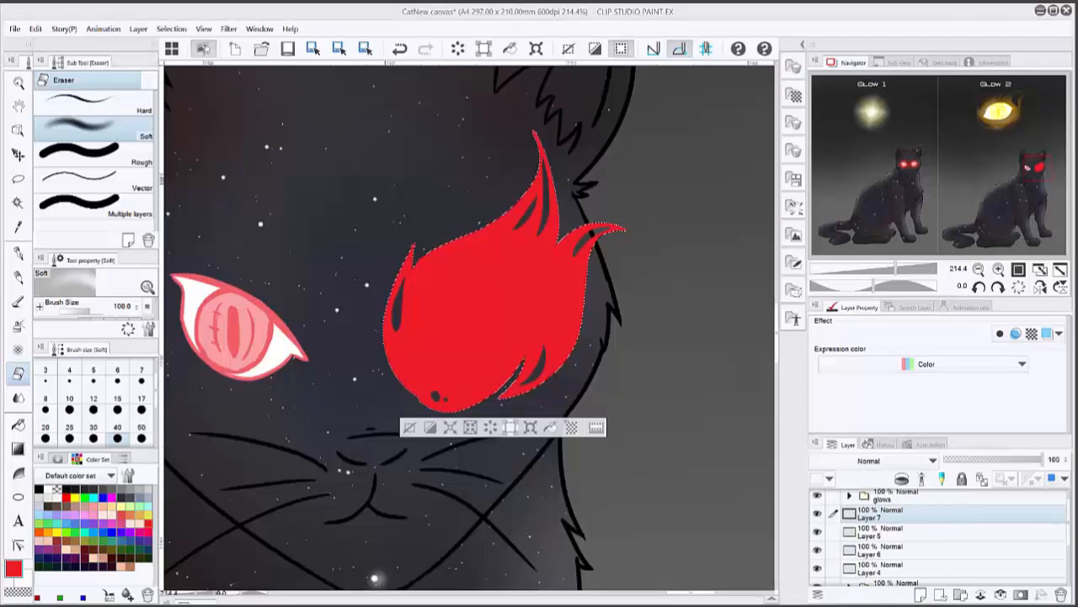
pyautogui.click(872, 461)
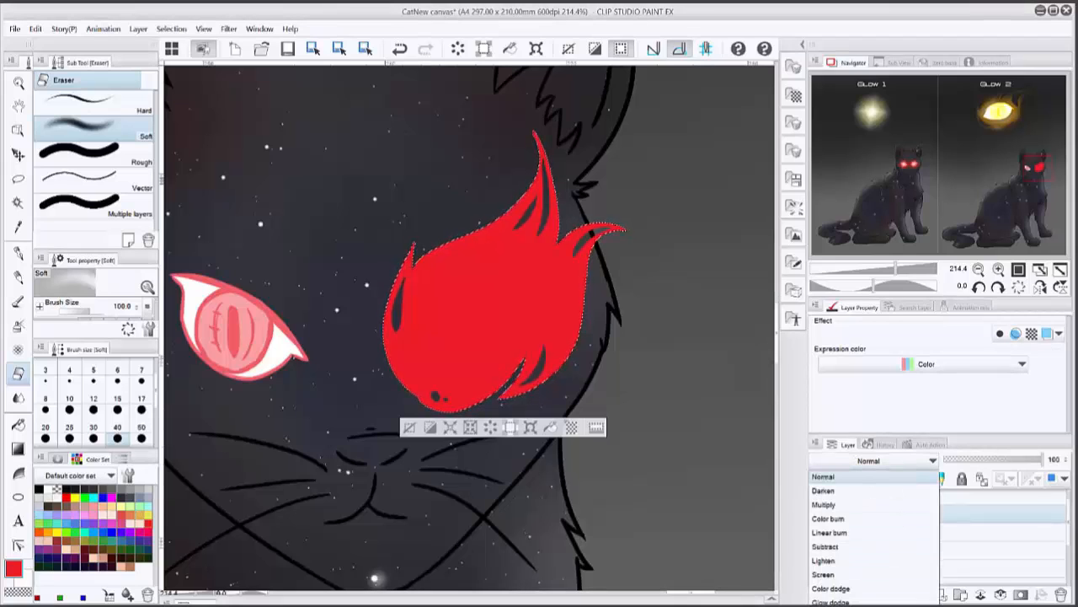
pyautogui.click(851, 605)
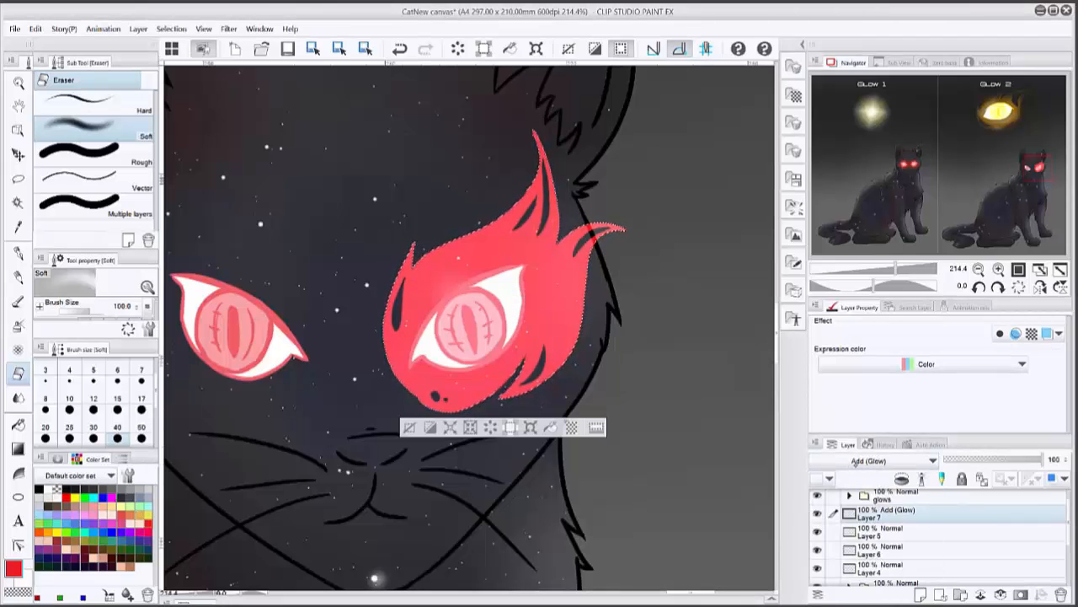
# - Airbrush a soft white glow over and around the right eye within the selected flame, using the Soft airbrush at brush sizes 120 and 50
pyautogui.hotkey('ctrl', '-')
pyautogui.hotkey('ctrl', '-')
pyautogui.hotkey('ctrl', '-')
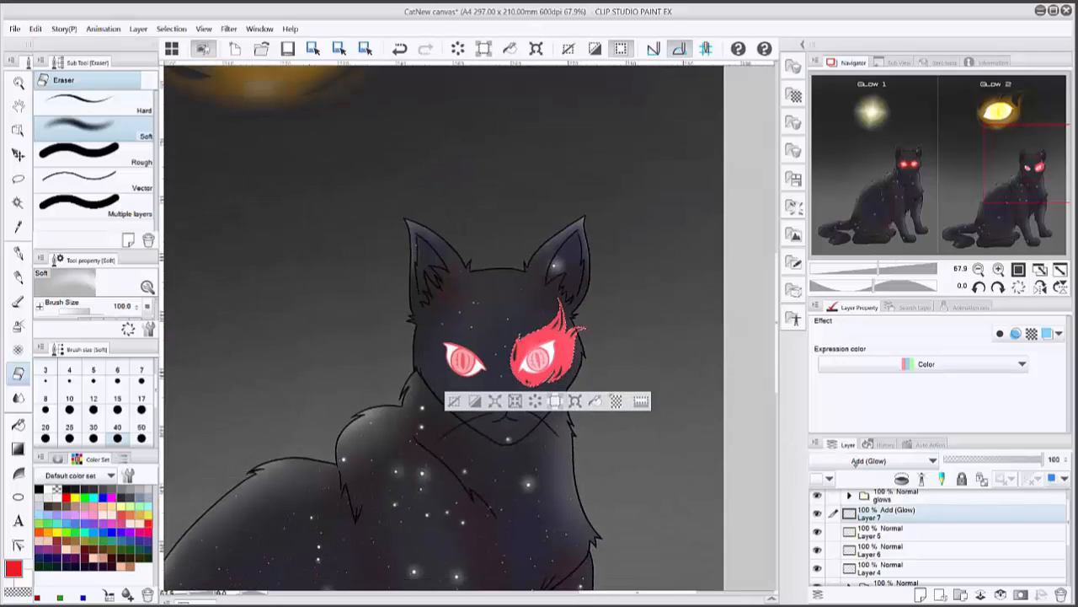
pyautogui.hotkey('ctrl', '+')
pyautogui.hotkey('ctrl', '+')
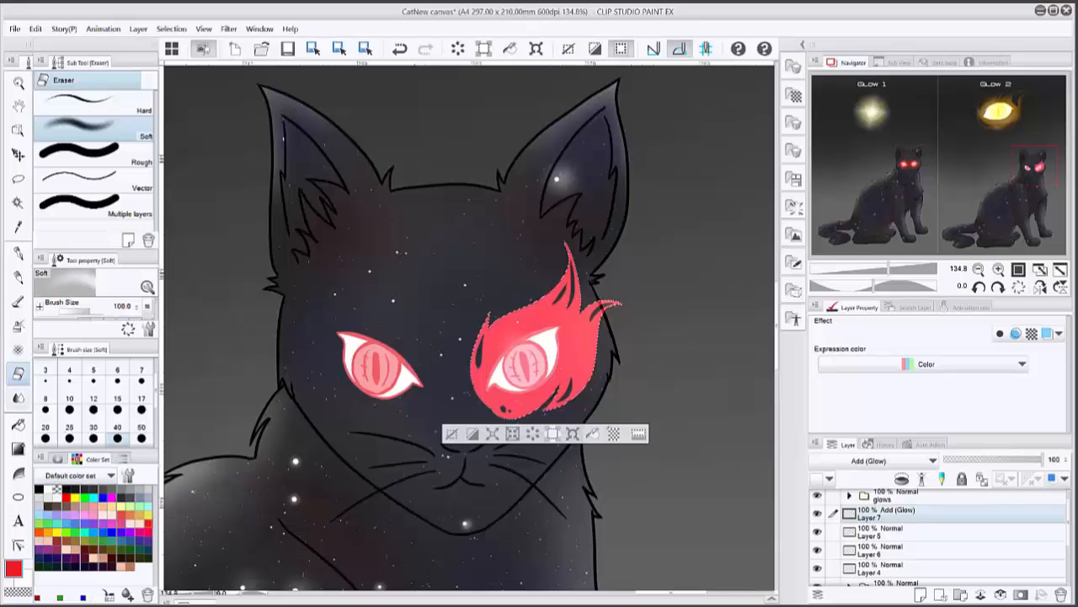
pyautogui.click(65, 497)
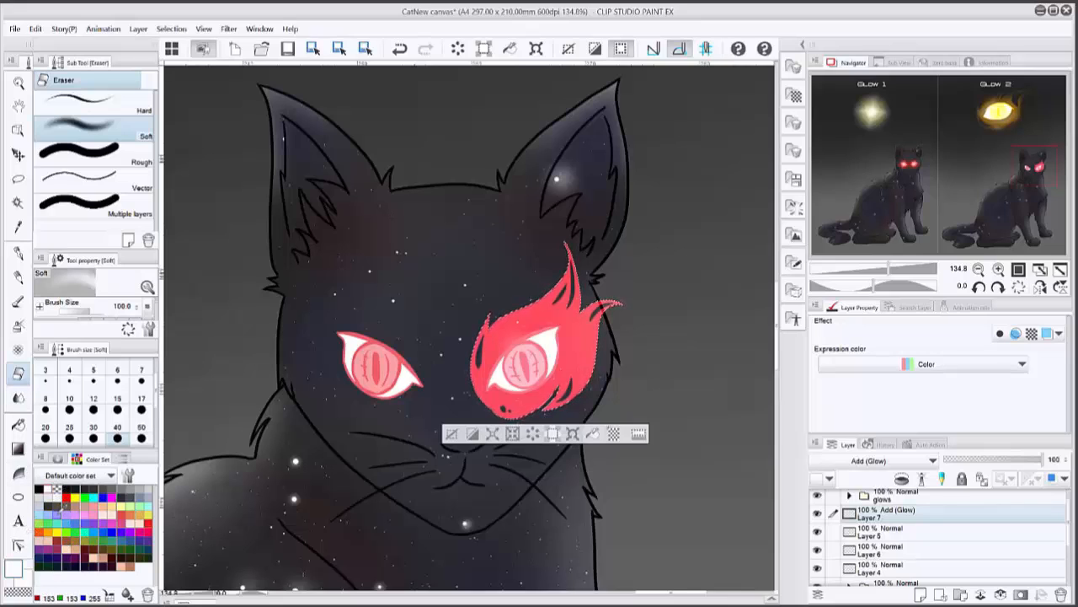
pyautogui.click(18, 325)
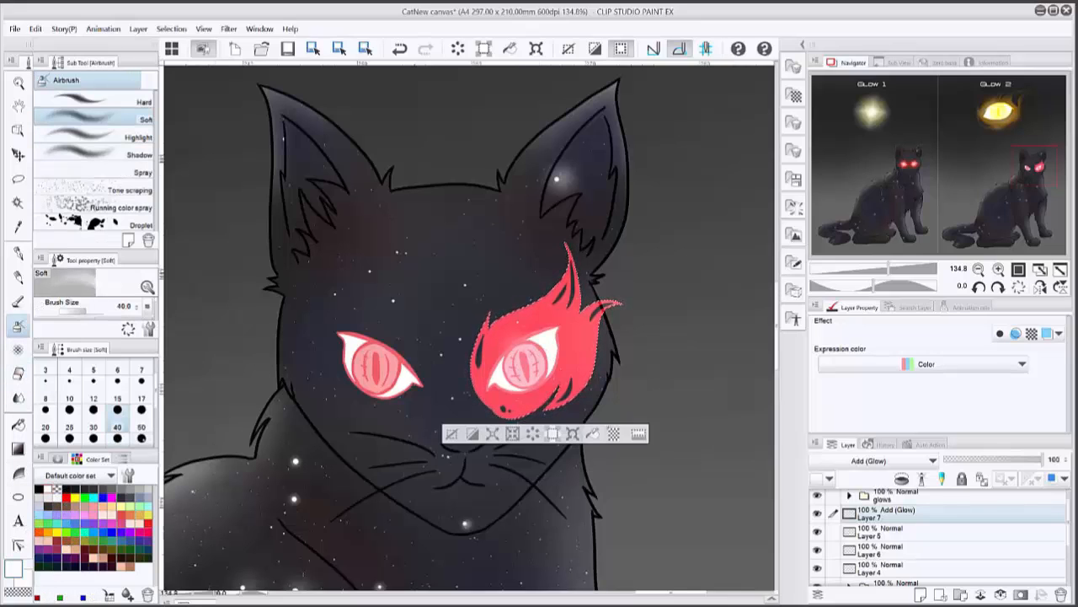
pyautogui.click(141, 437)
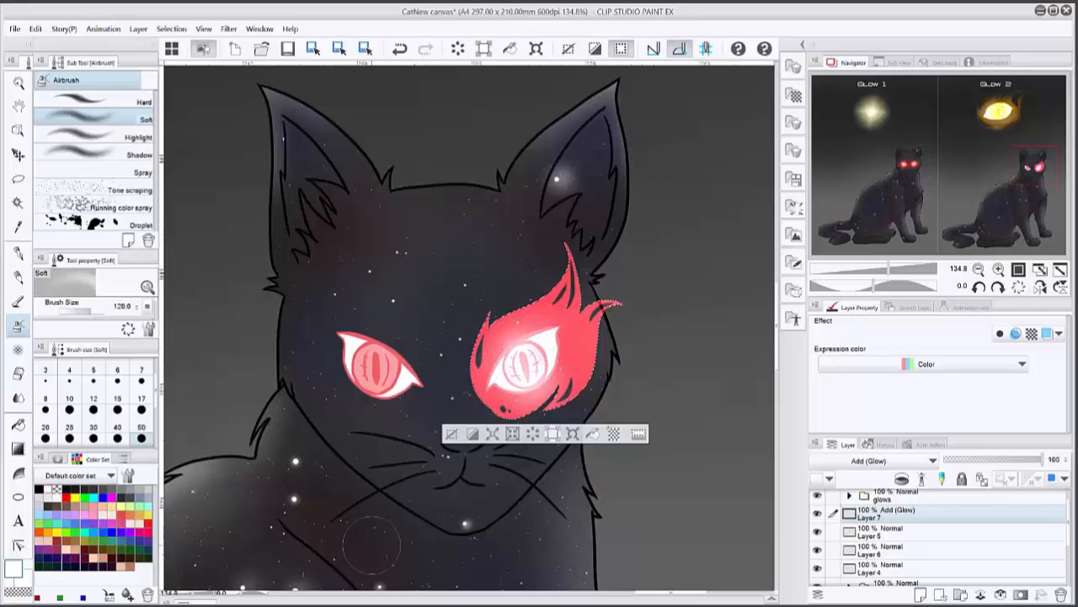
pyautogui.click(117, 397)
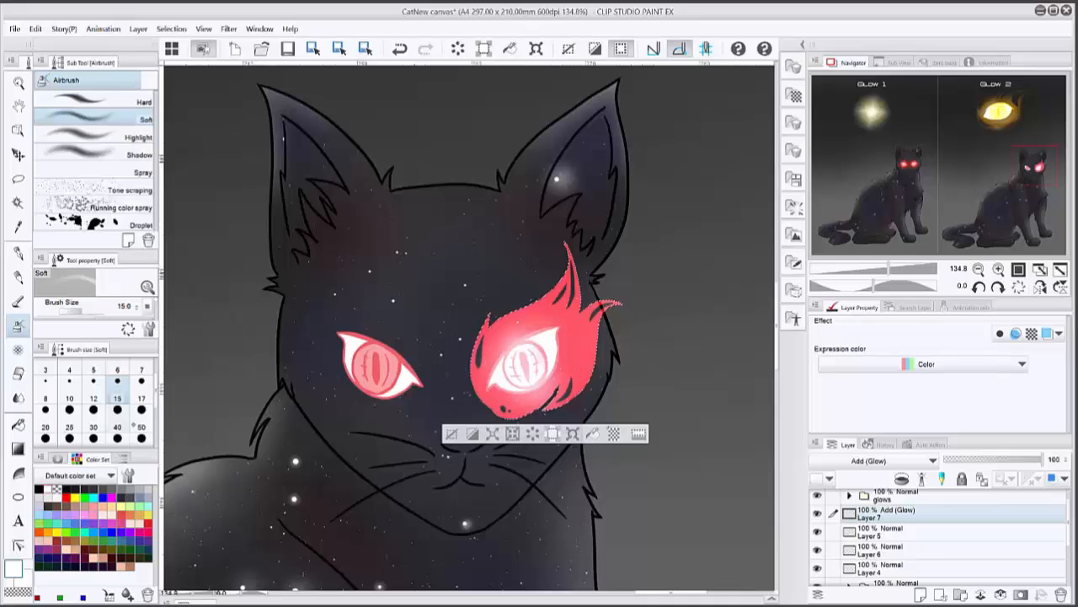
pyautogui.click(141, 434)
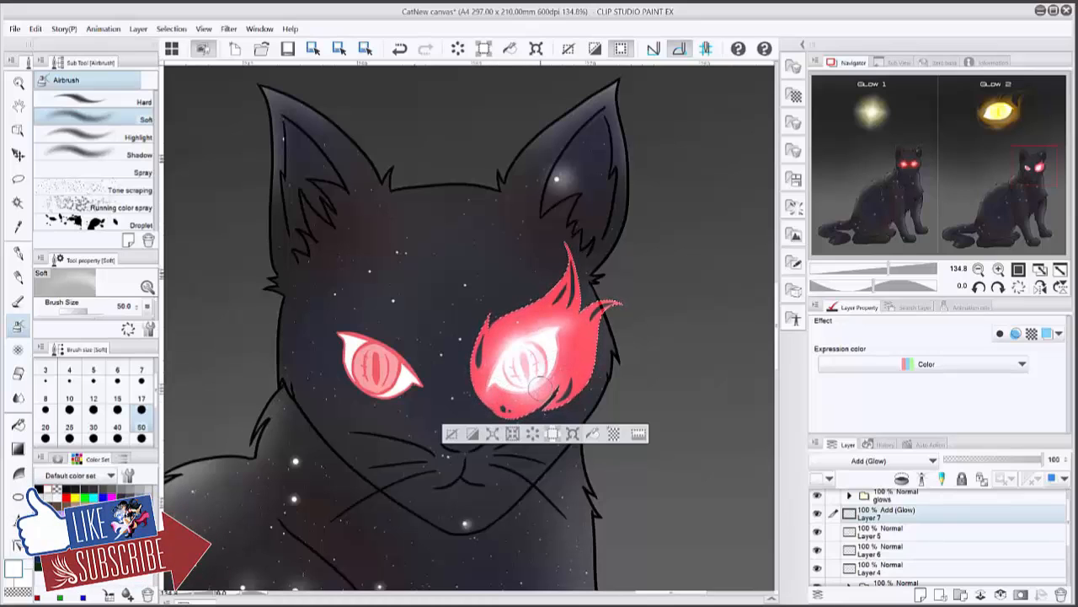
# - Fade the outer edges and upper tongue of the selected flame with the Soft eraser at brush size 100
pyautogui.click(18, 371)
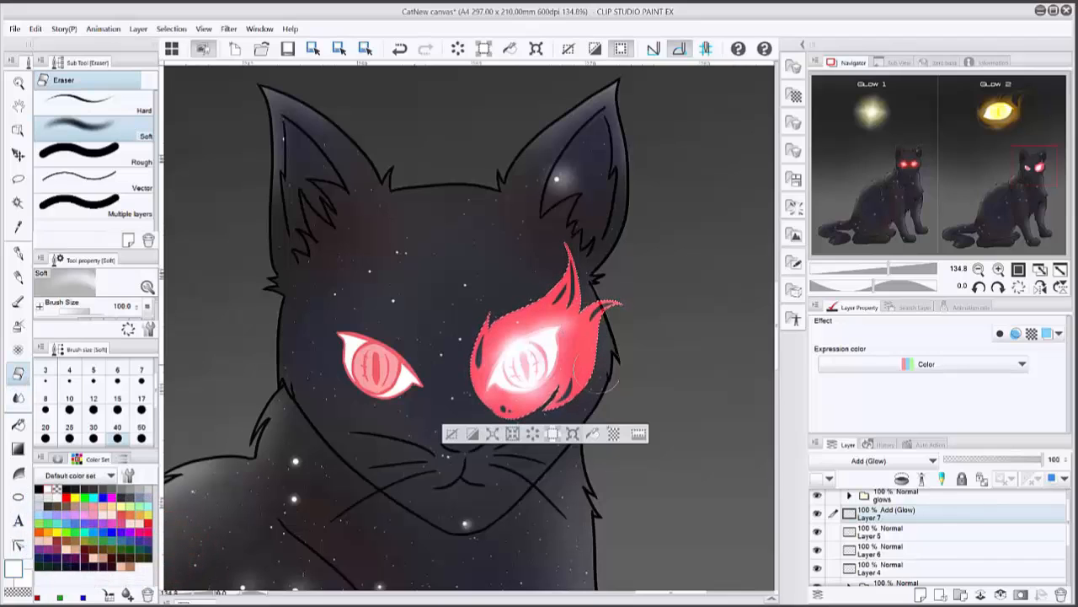
pyautogui.moveTo(596, 377); pyautogui.dragTo(588, 413)
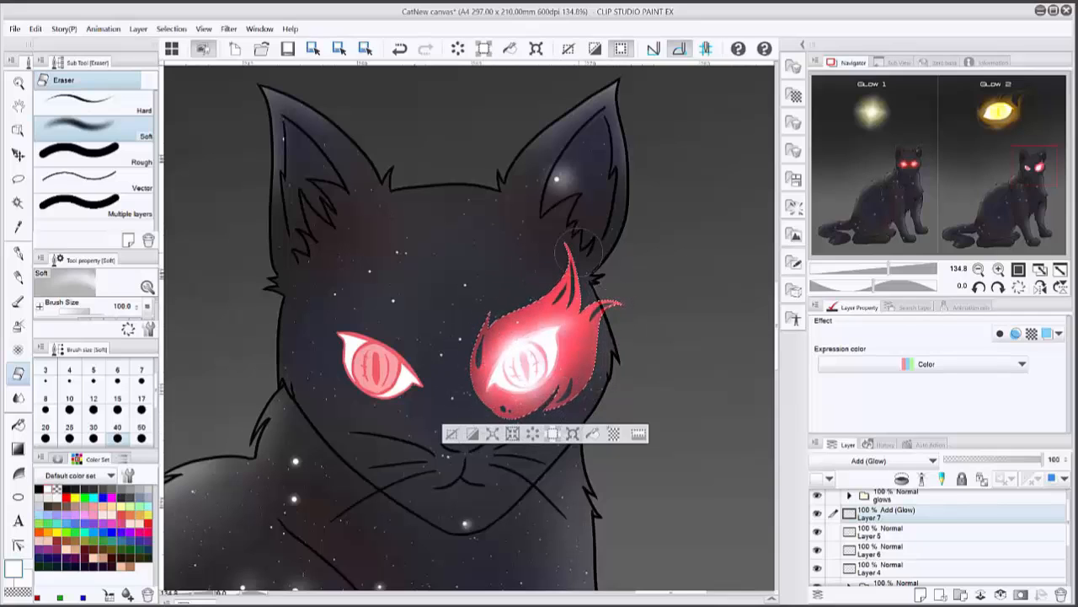
pyautogui.moveTo(547, 295); pyautogui.dragTo(585, 202)
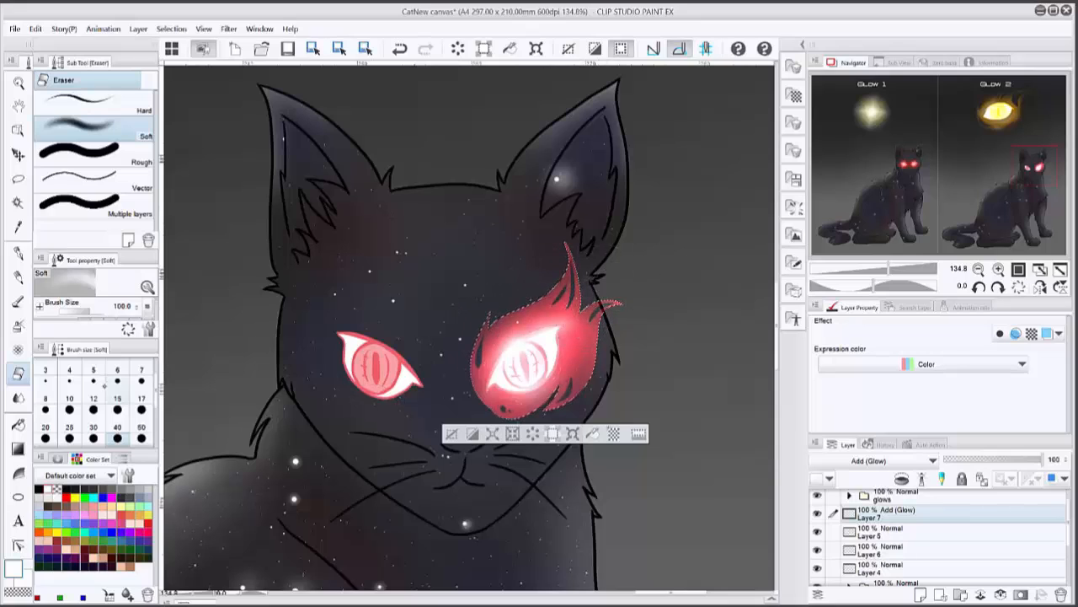
# - Refine the flame's fading with the Soft eraser at brush sizes 12, 25 and 50, and clear the selection
pyautogui.click(94, 401)
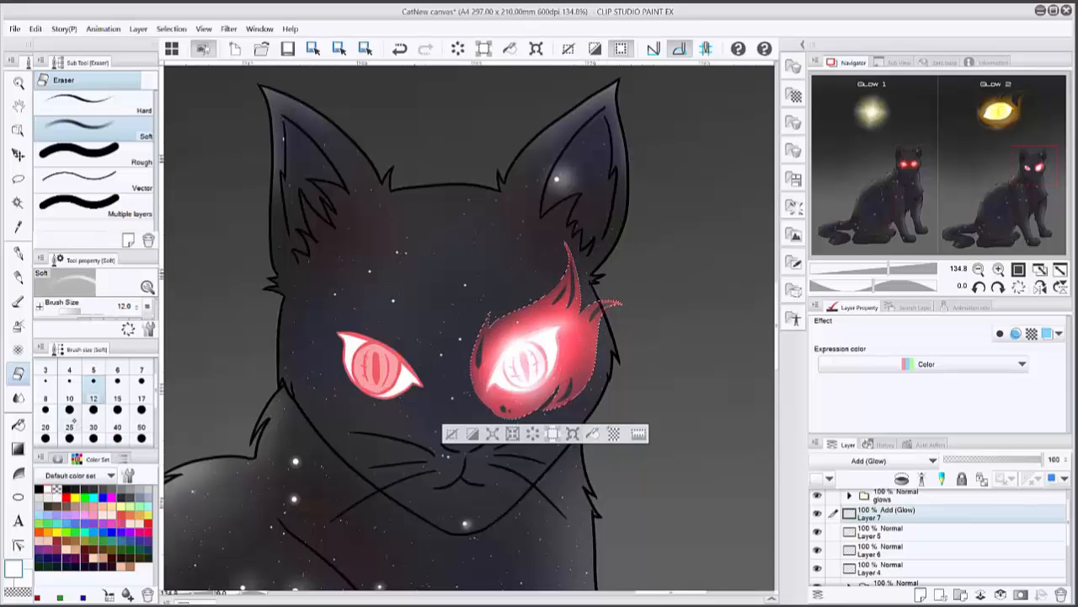
pyautogui.click(71, 420)
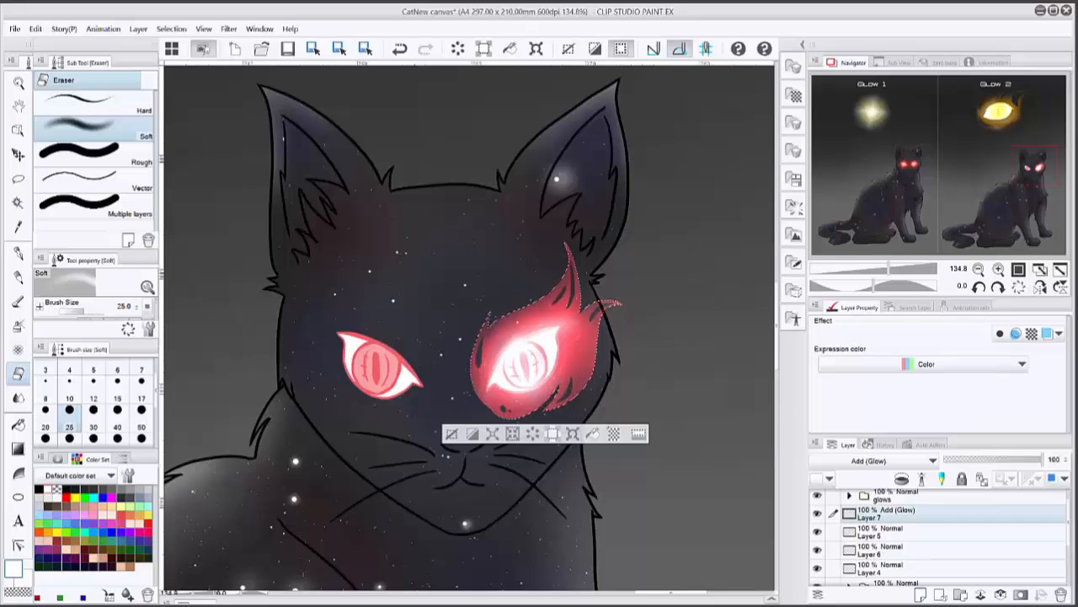
pyautogui.click(140, 424)
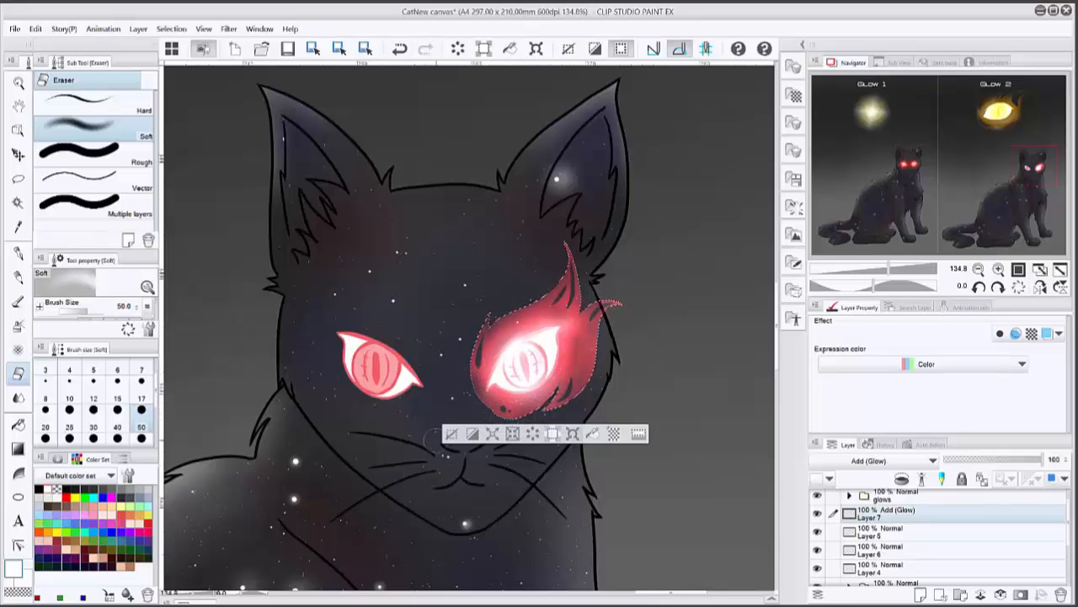
pyautogui.click(450, 434)
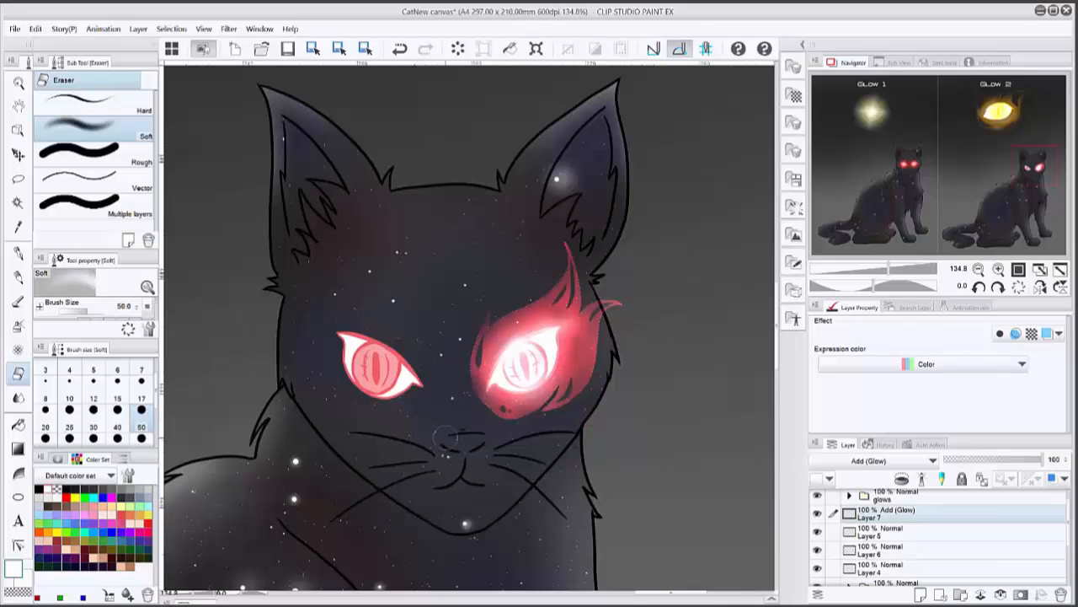
# - Duplicate the glowing flame by copying and pasting Layer 7
pyautogui.scroll(-5, 446, 436)
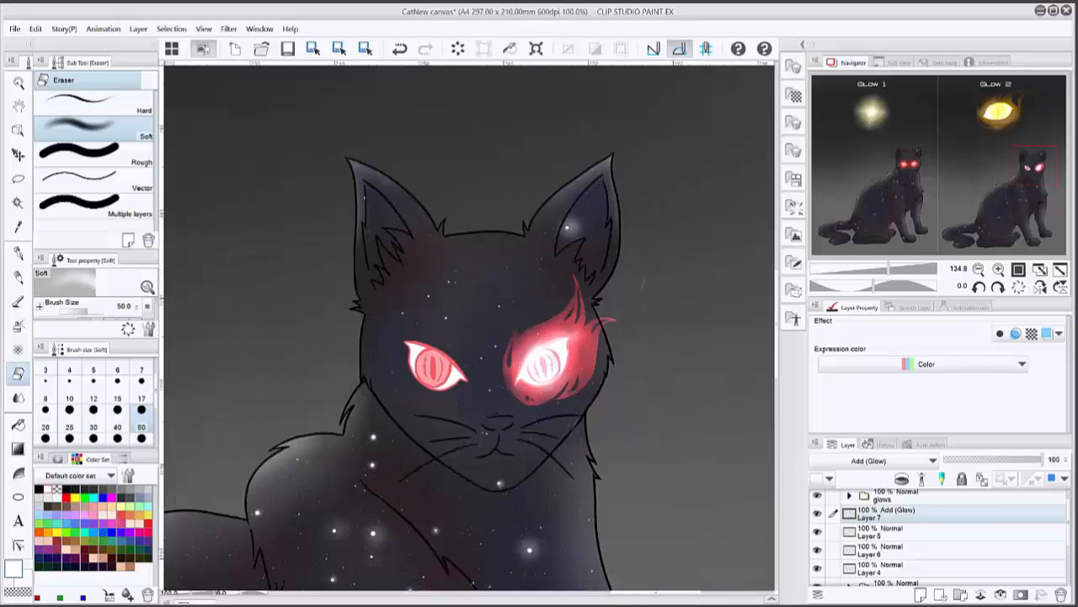
pyautogui.scroll(-2, 446, 436)
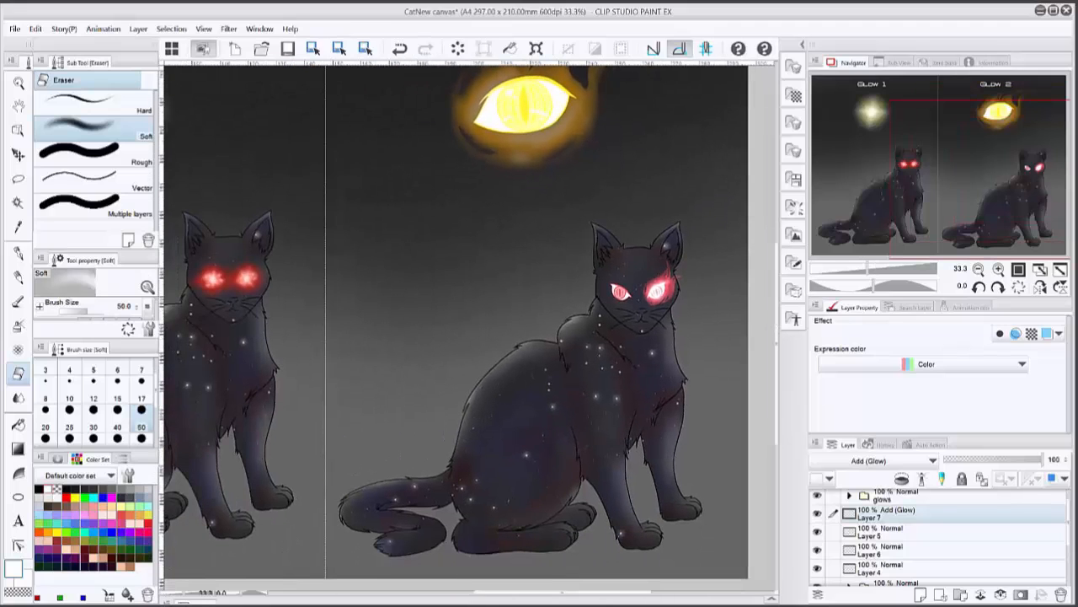
pyautogui.moveTo(671, 329); pyautogui.dragTo(574, 403)
pyautogui.scroll(2, 574, 403)
pyautogui.scroll(1, 570, 390)
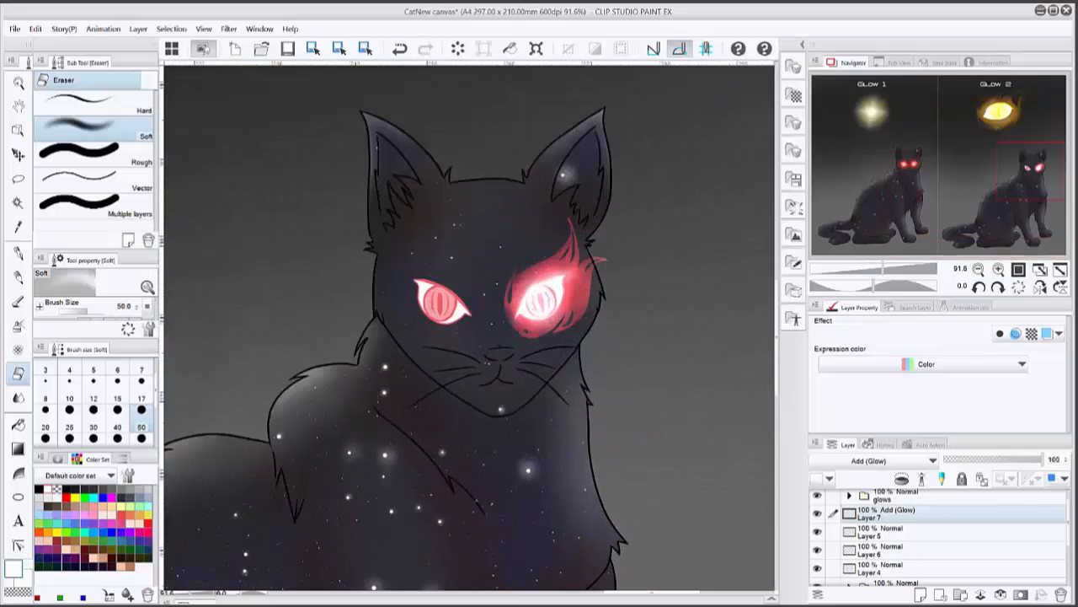
pyautogui.click(37, 27)
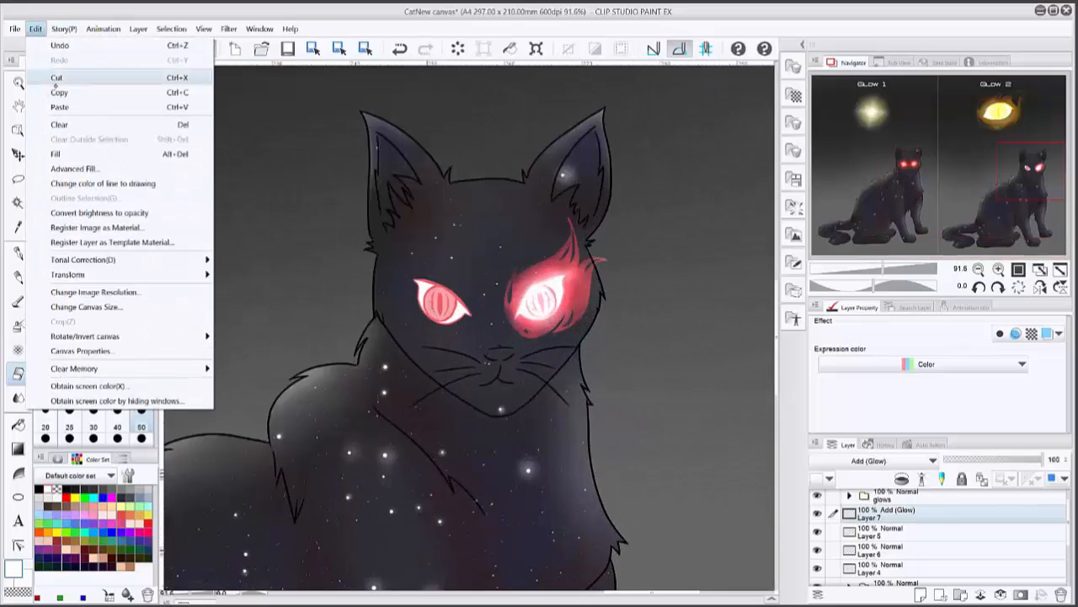
pyautogui.click(36, 28)
pyautogui.click(36, 28)
pyautogui.click(51, 107)
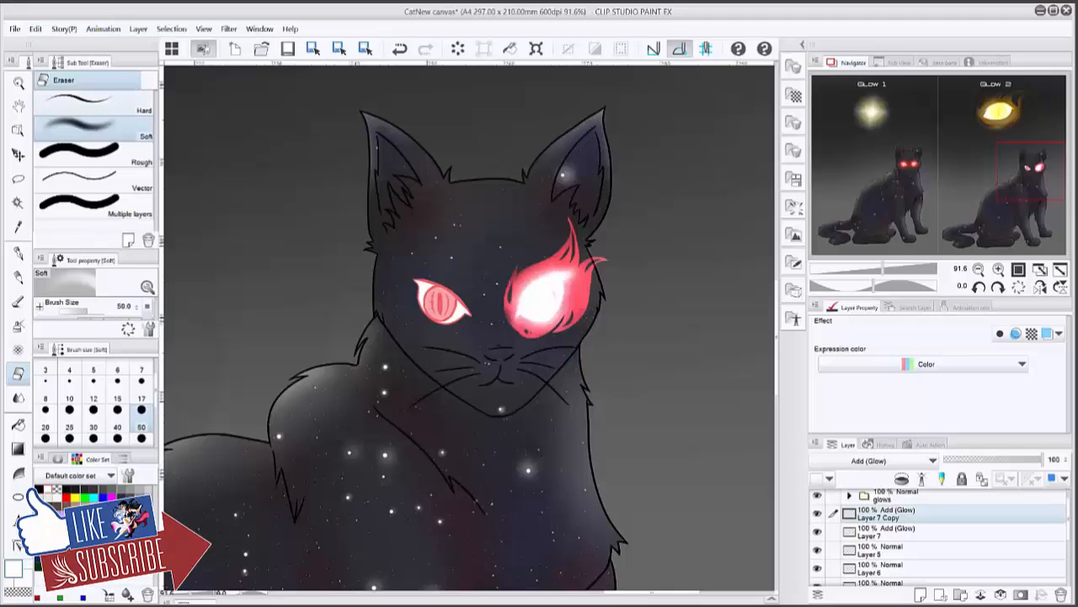
# - Flip the copied flame horizontally, move it over the left eye and apply the transformation
pyautogui.hotkey('ctrl', 't')
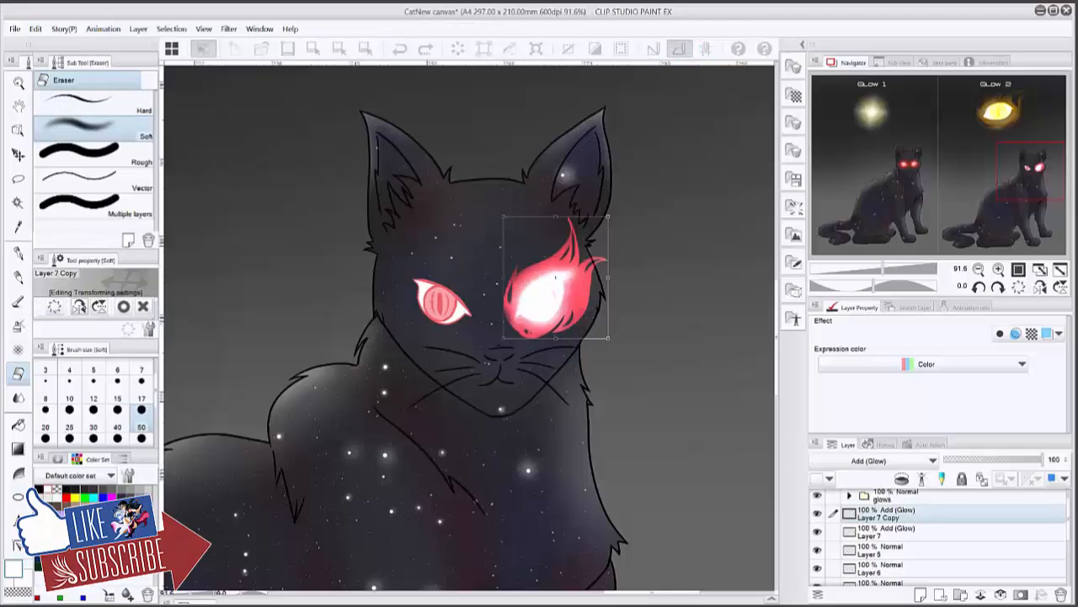
pyautogui.click(78, 306)
pyautogui.moveTo(590, 320); pyautogui.dragTo(466, 334)
pyautogui.press('e')
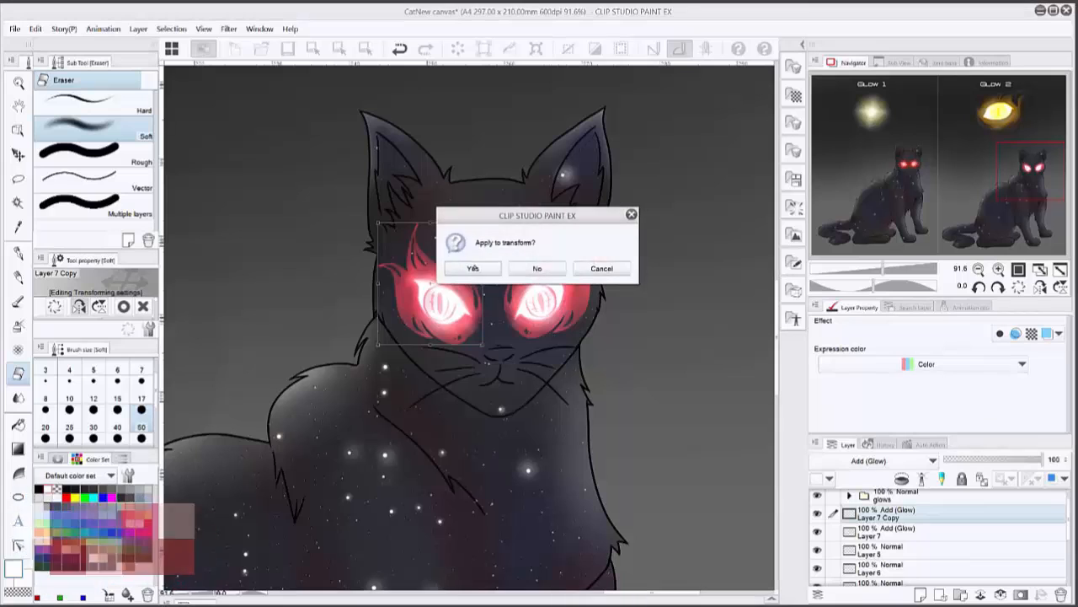
pyautogui.click(476, 268)
pyautogui.scroll(-4, 622, 404)
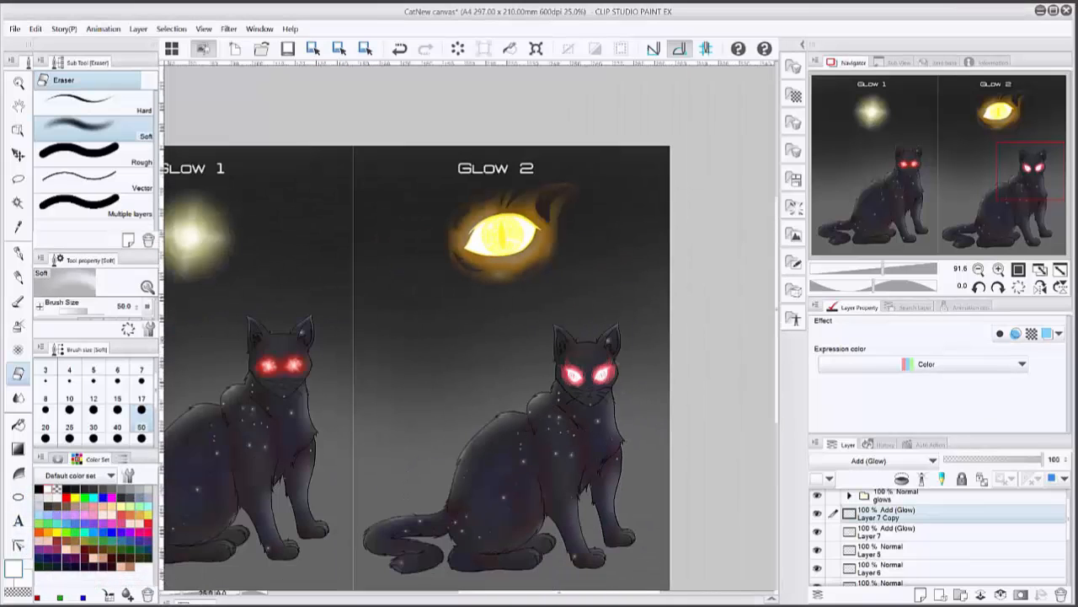
pyautogui.moveTo(623, 404); pyautogui.dragTo(719, 344)
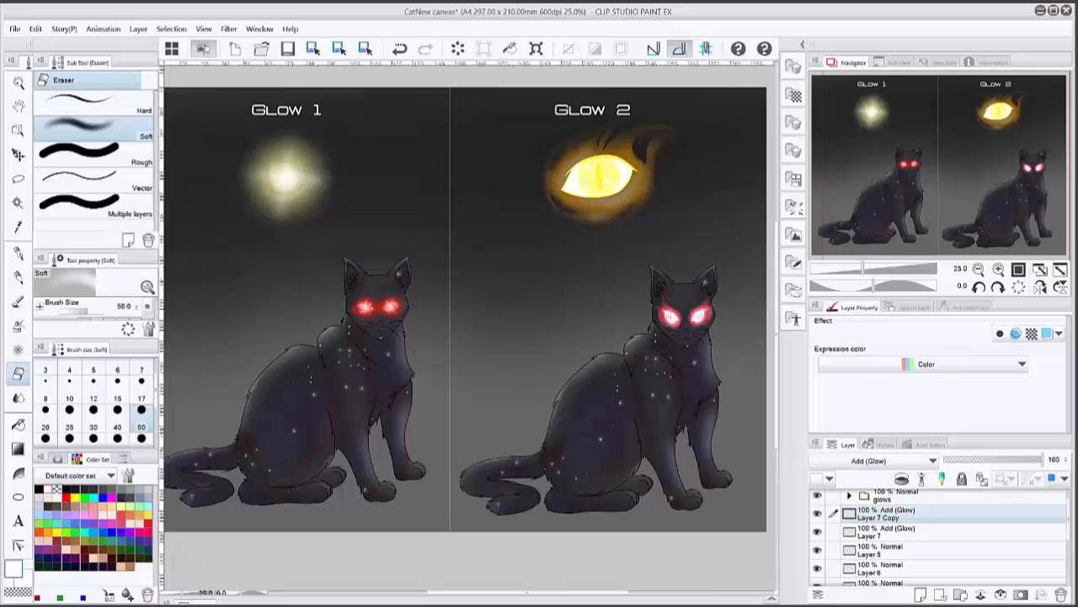
pyautogui.moveTo(682, 478); pyautogui.dragTo(690, 484)
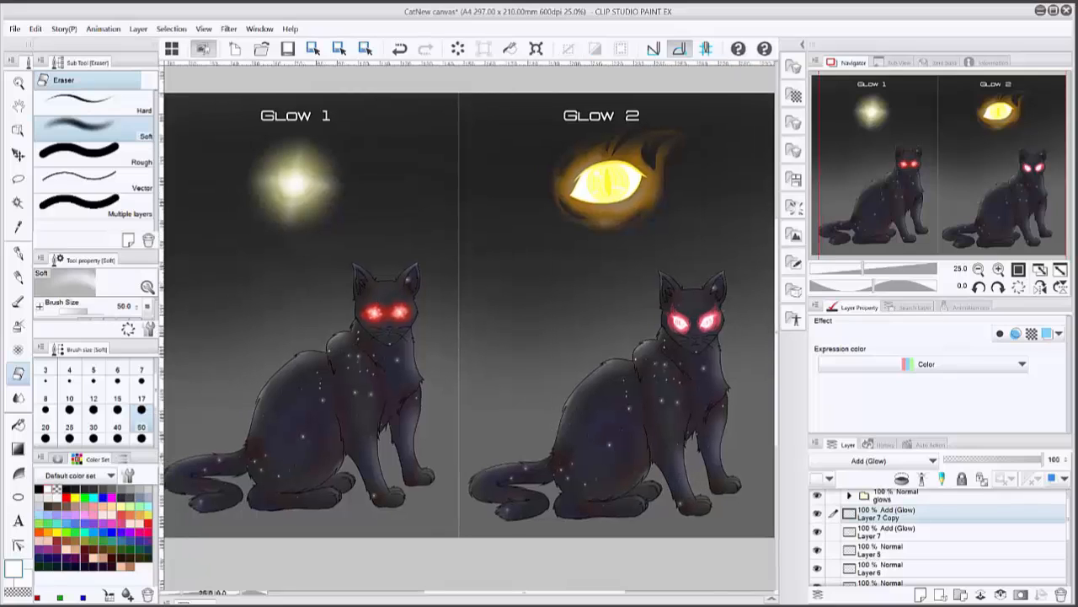